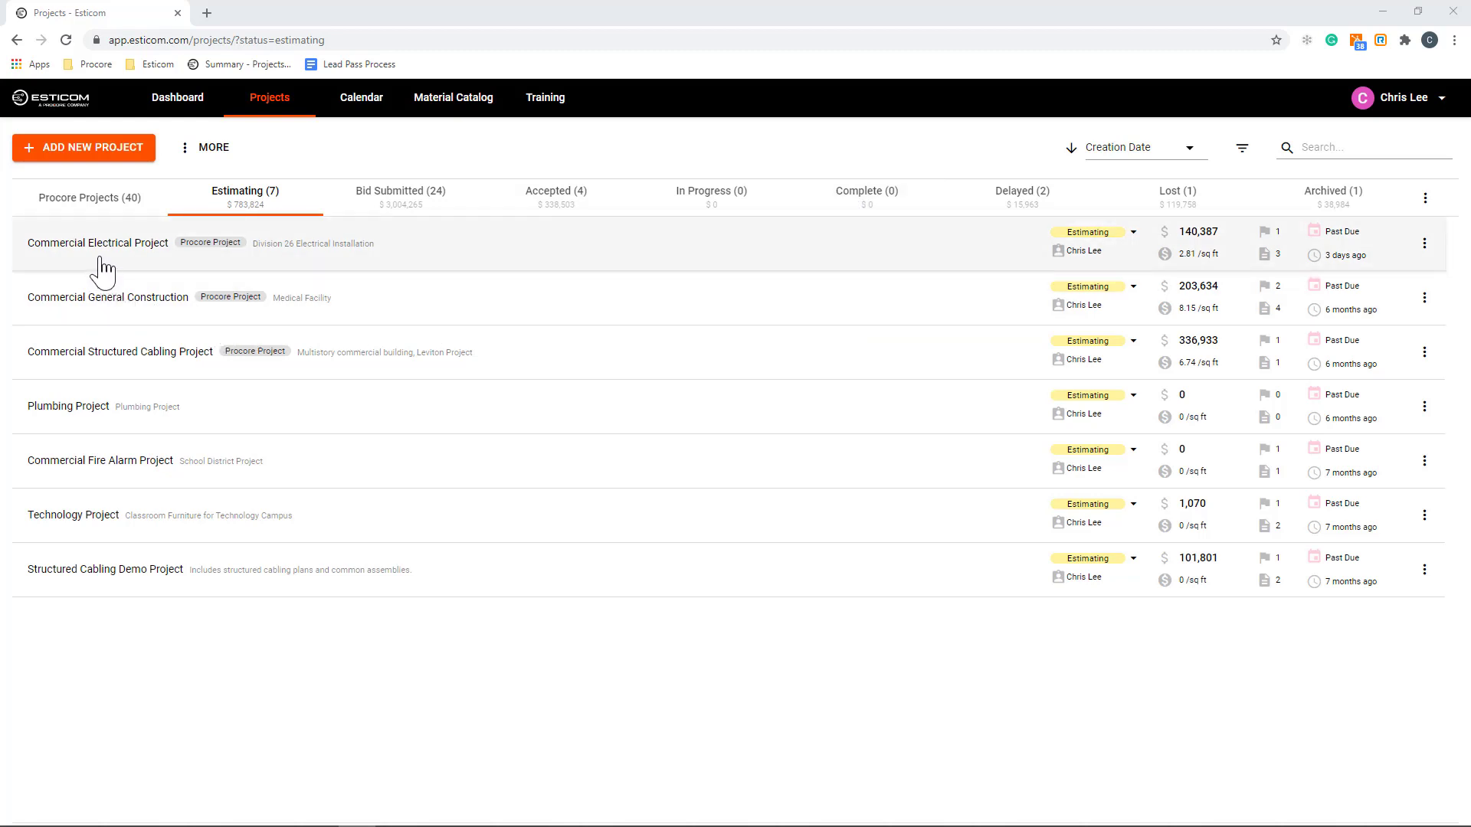
Move the Commercial Electrical Project into Bid Submitted, keeping creation-date sort and filters unchanged.
drag(105, 269, 377, 214)
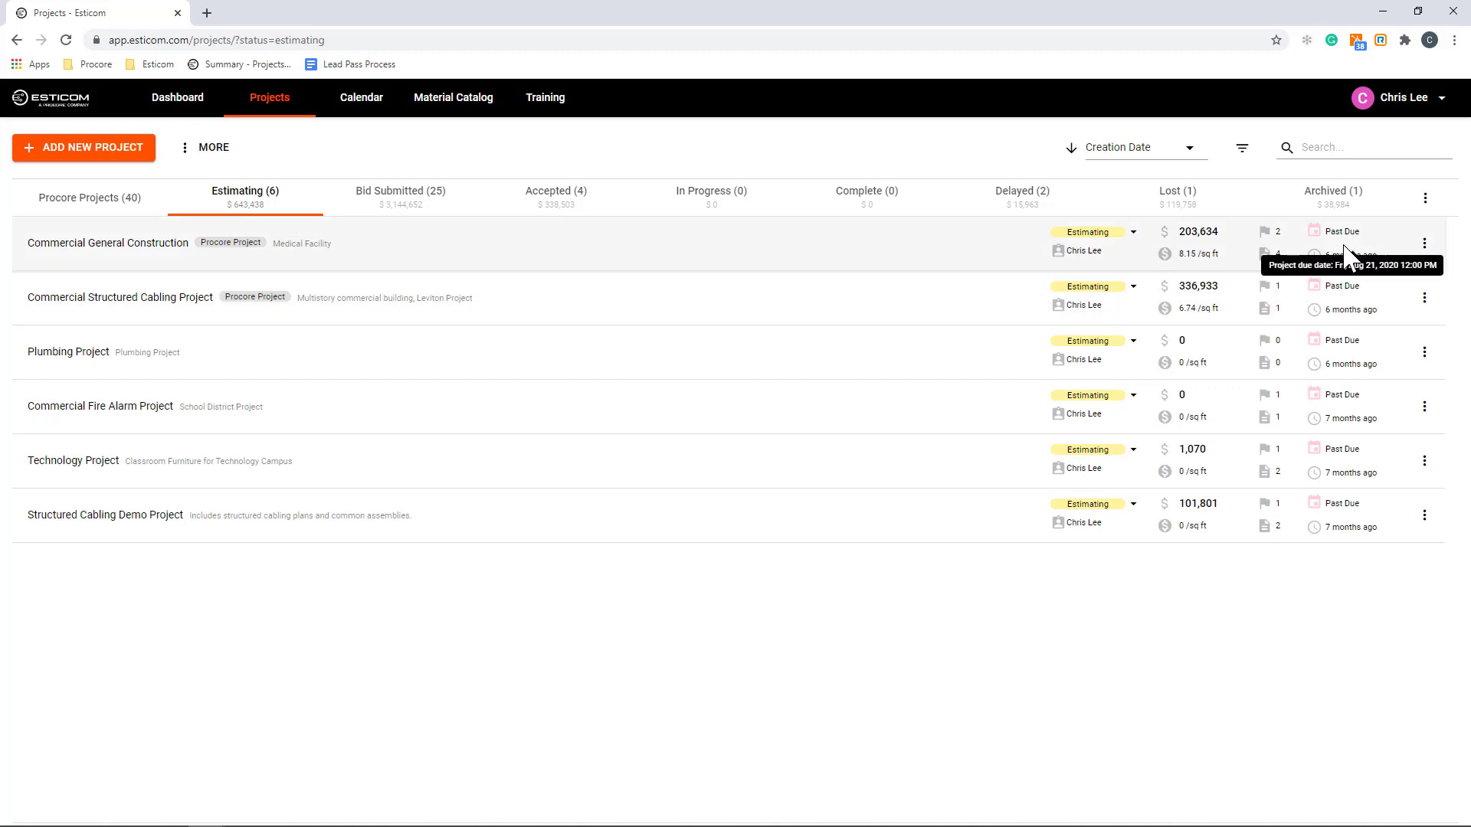
mouse_move(1350, 305)
mouse_move(1348, 360)
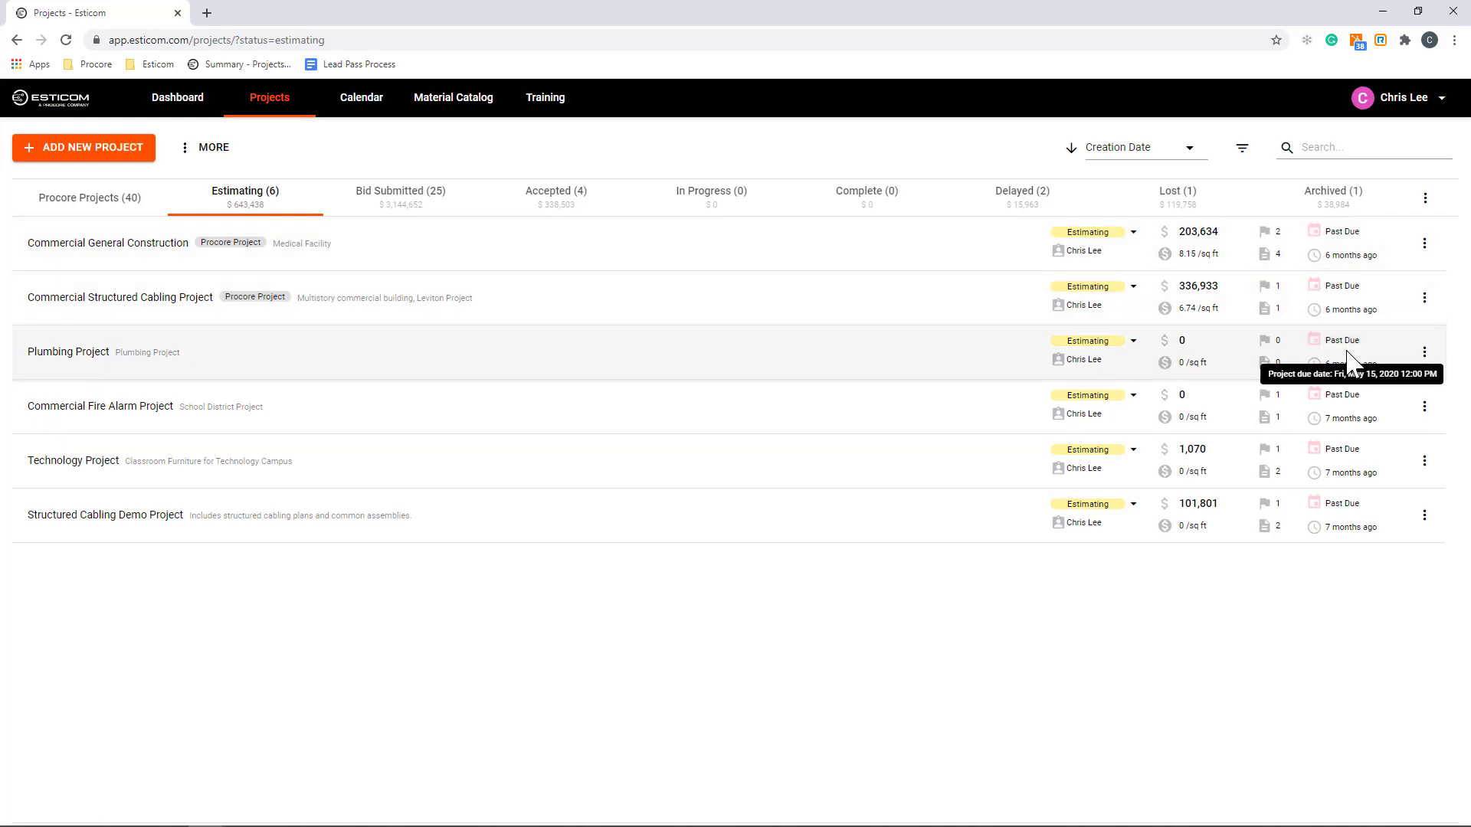
click(1189, 150)
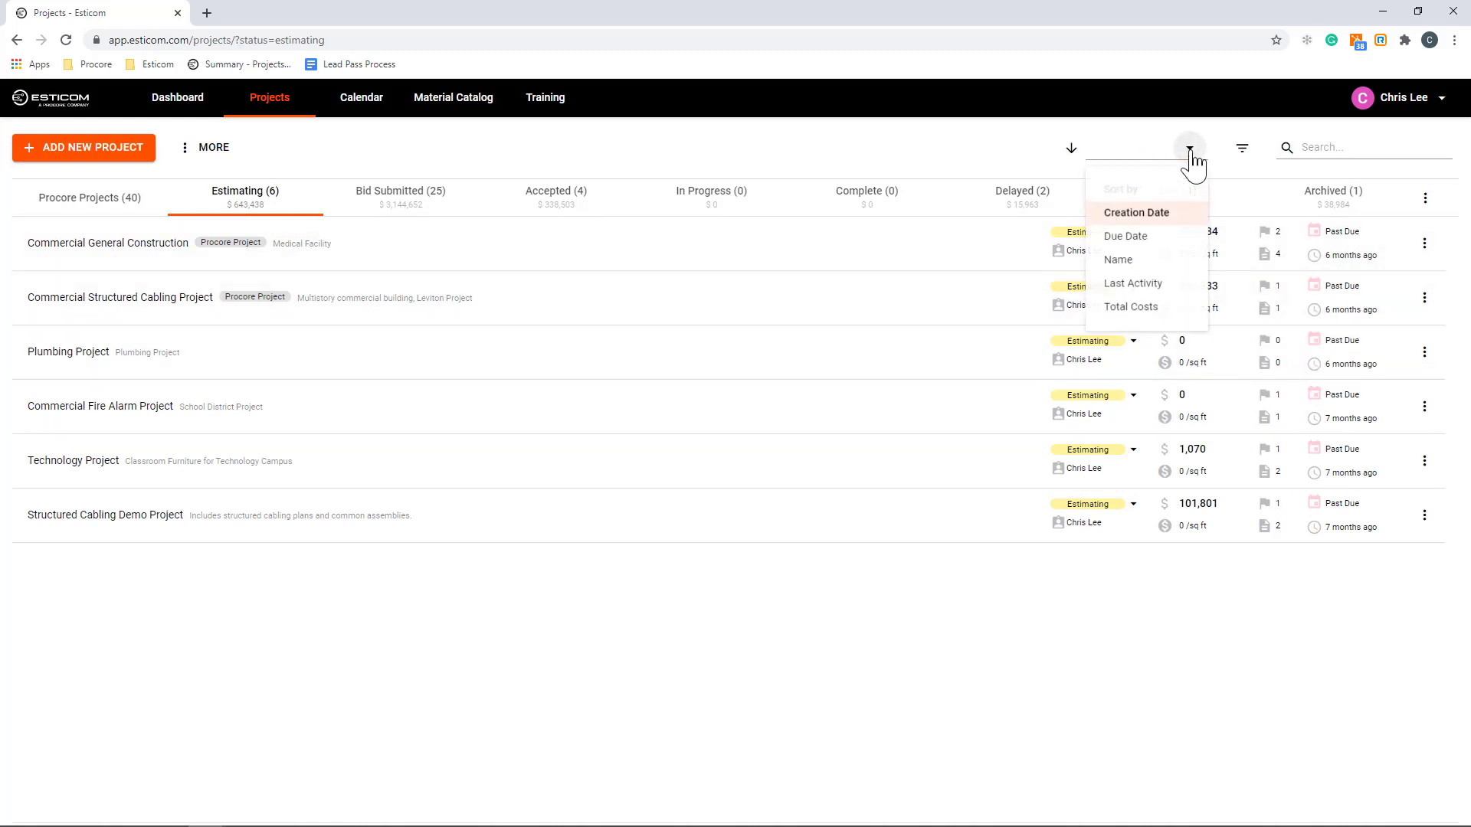
click(1245, 157)
click(1243, 151)
click(1242, 153)
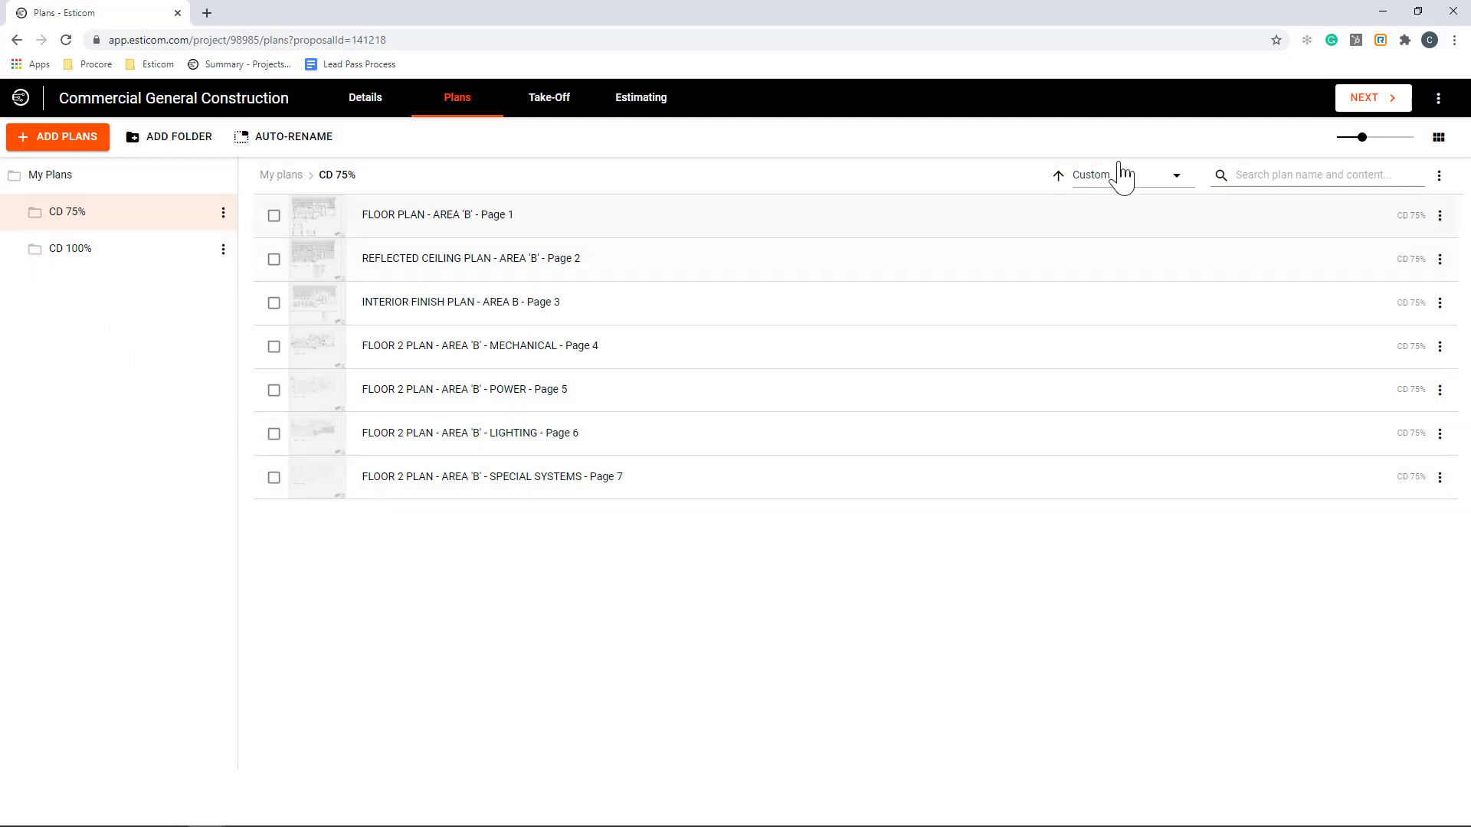
Show the CD 75% plans as enlarged grid thumbnails, leaving Area B Page 1 unselected.
click(1440, 138)
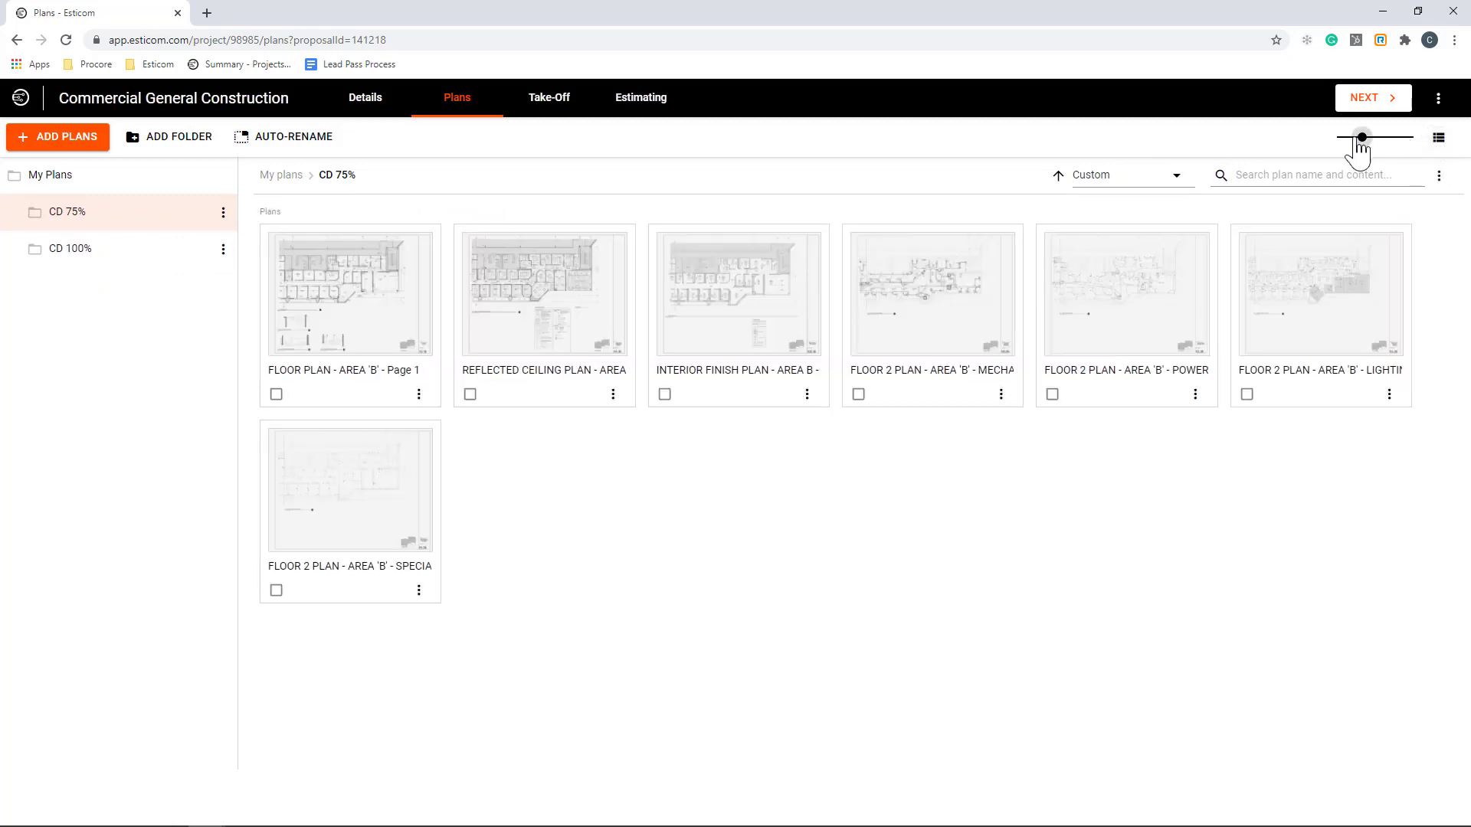
drag(1361, 137, 1405, 138)
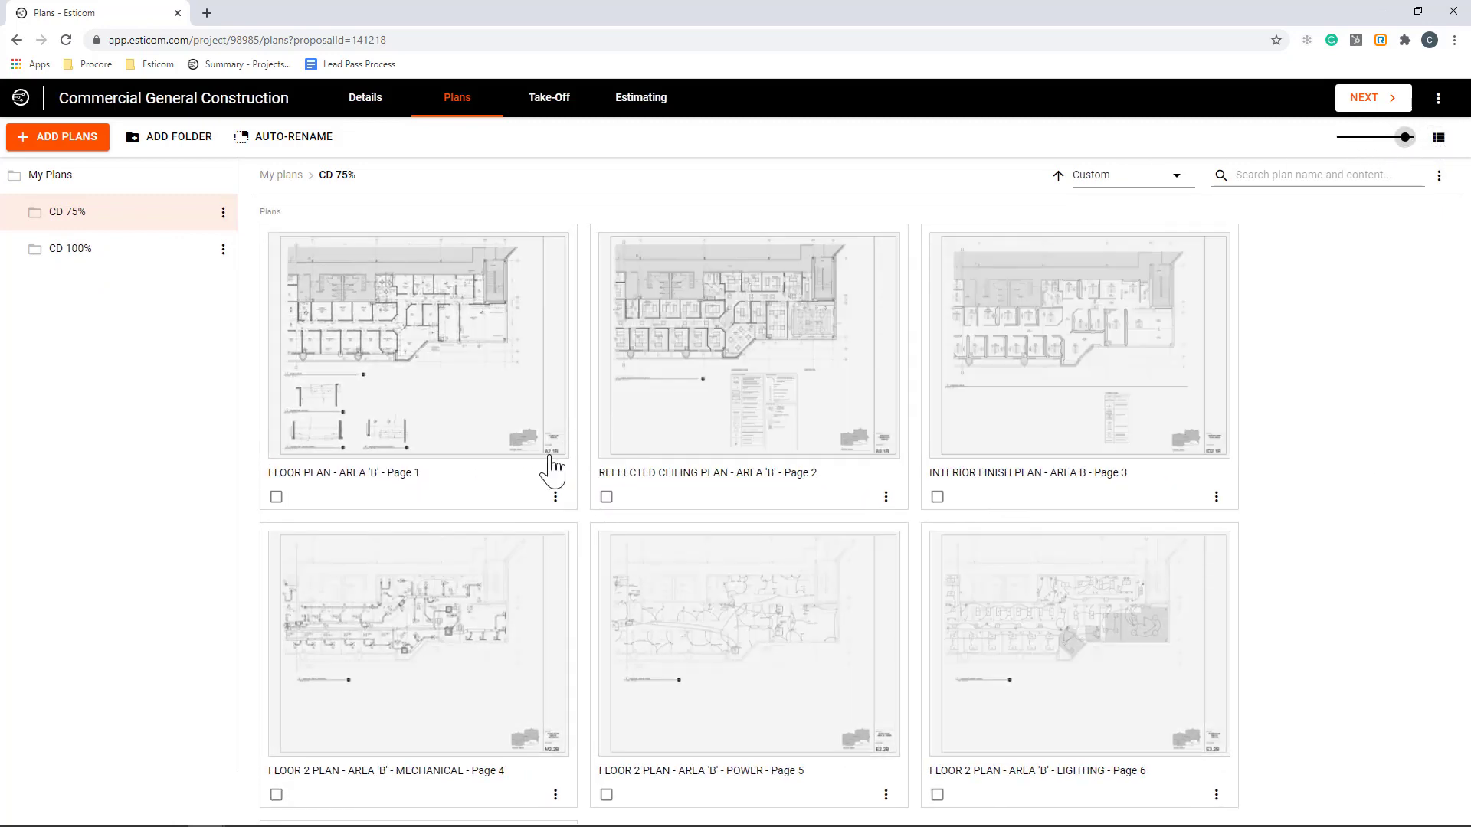
click(276, 497)
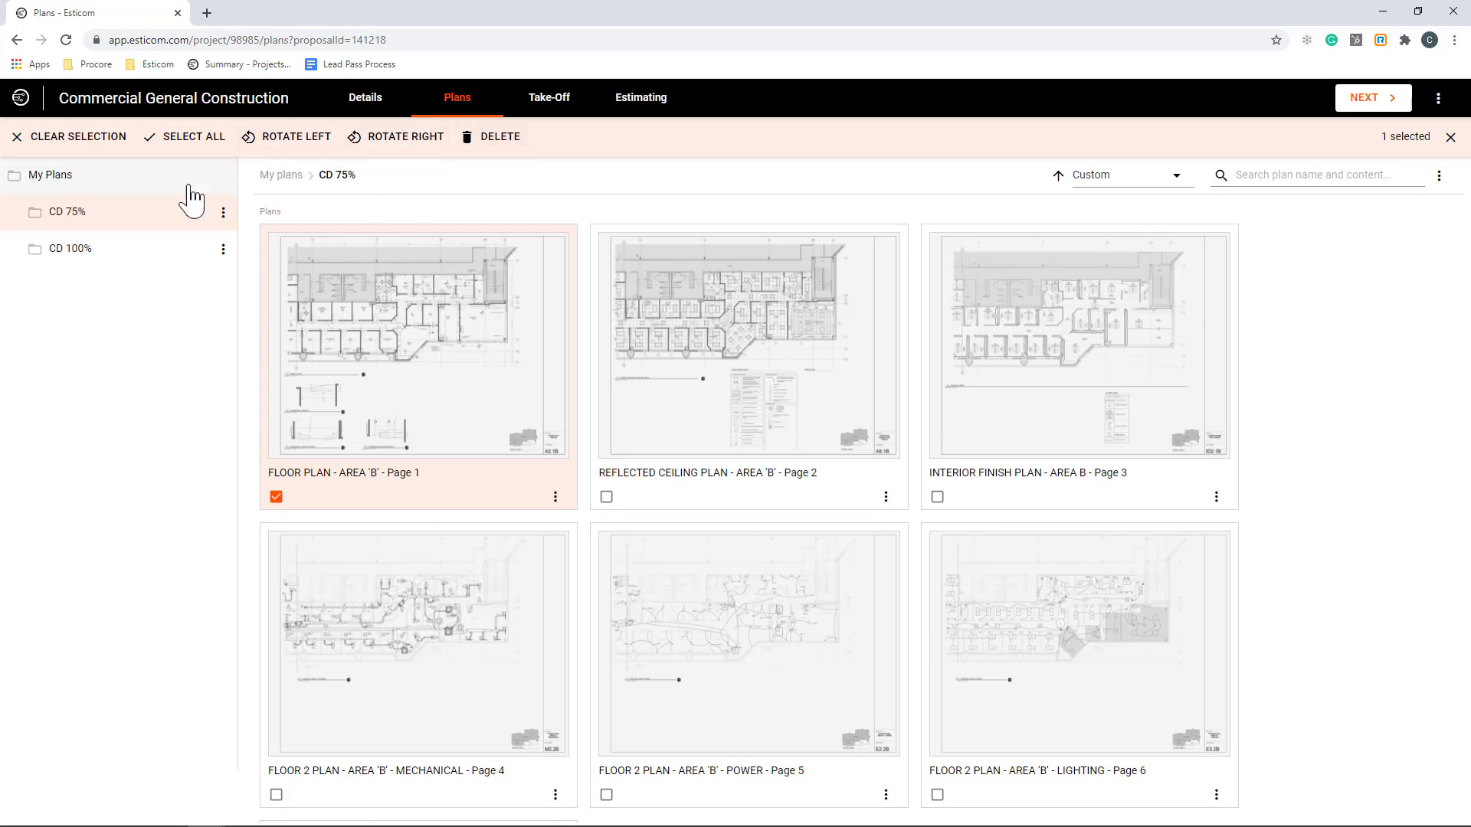
click(25, 142)
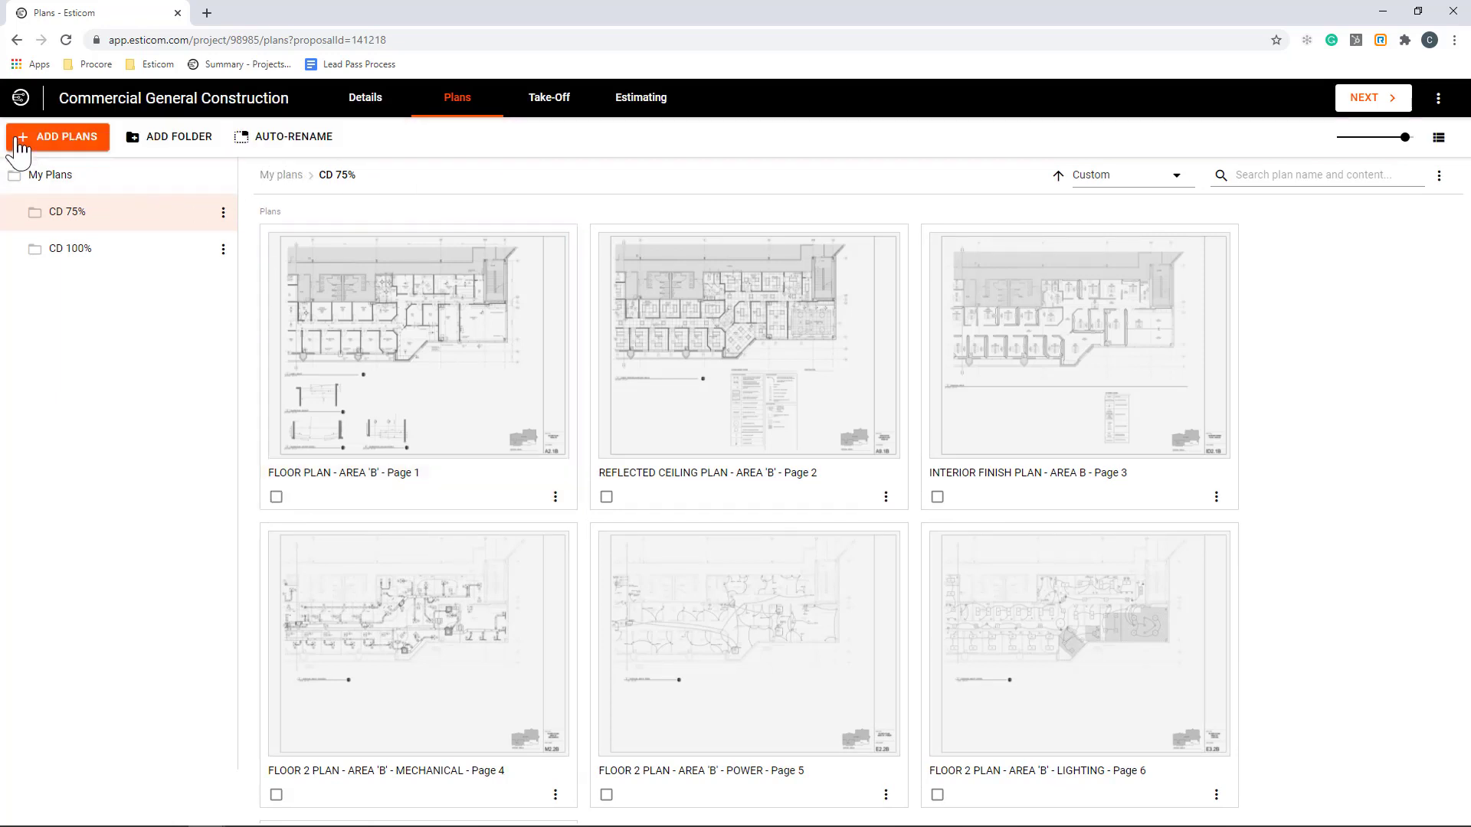
Search the plans for 'ID2' to leave only Interior Finish Plan - Area B - Page 3.
click(1277, 175)
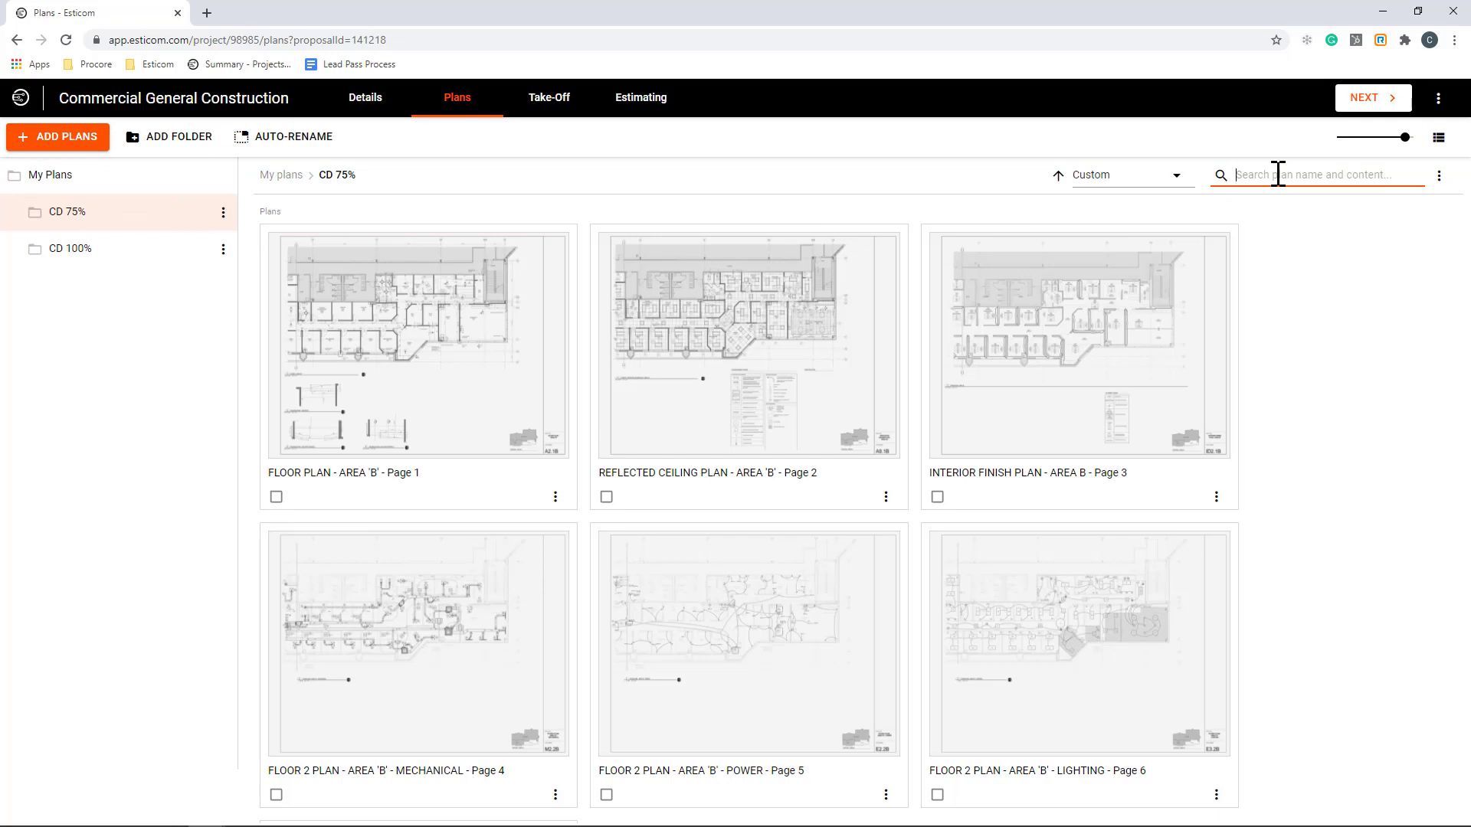
text(l)
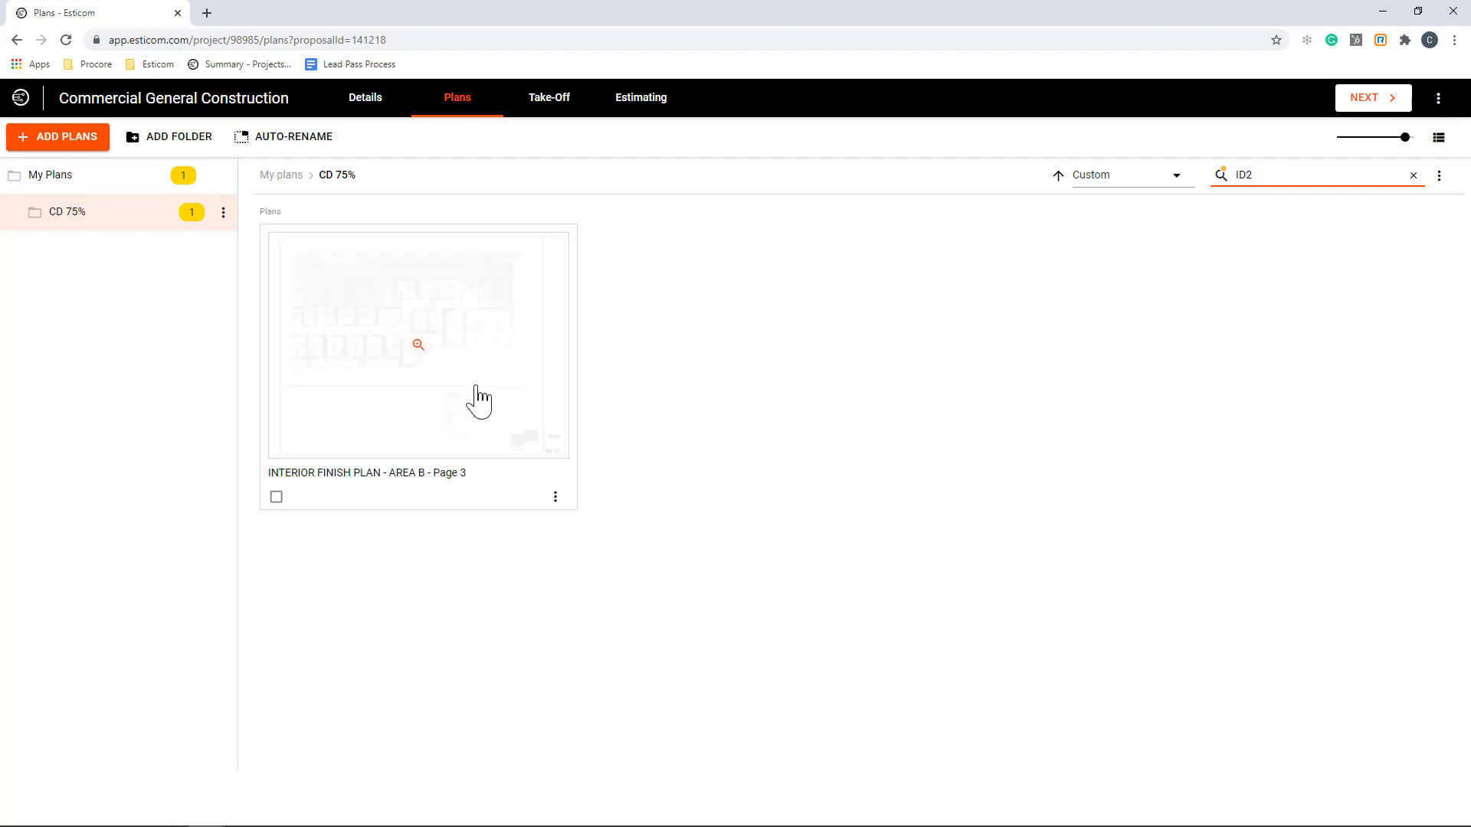
drag(480, 397, 563, 419)
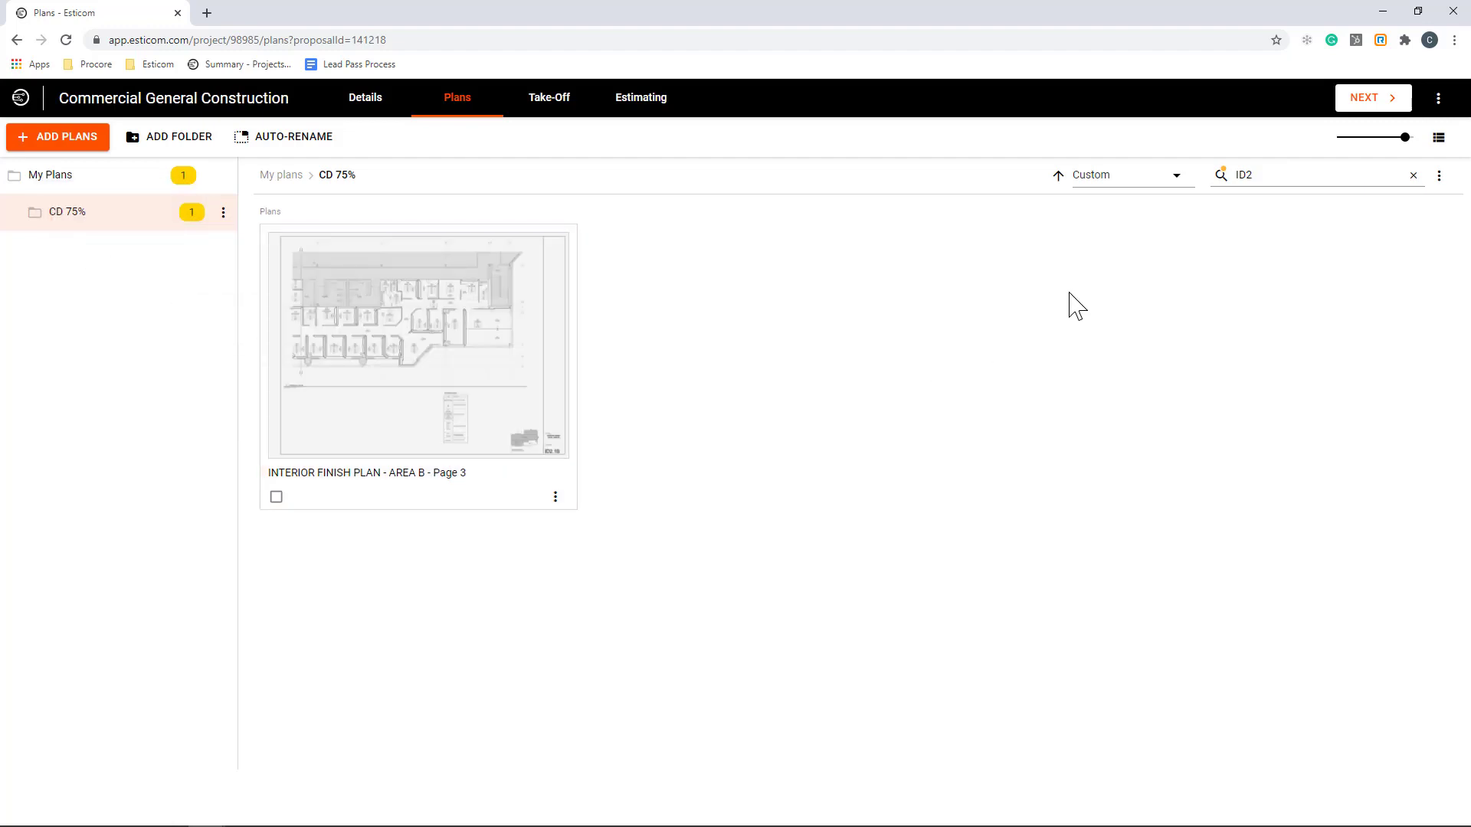
Open the Take-Off workspace and pan and zoom around the Area B Page 1 floor plan.
click(567, 108)
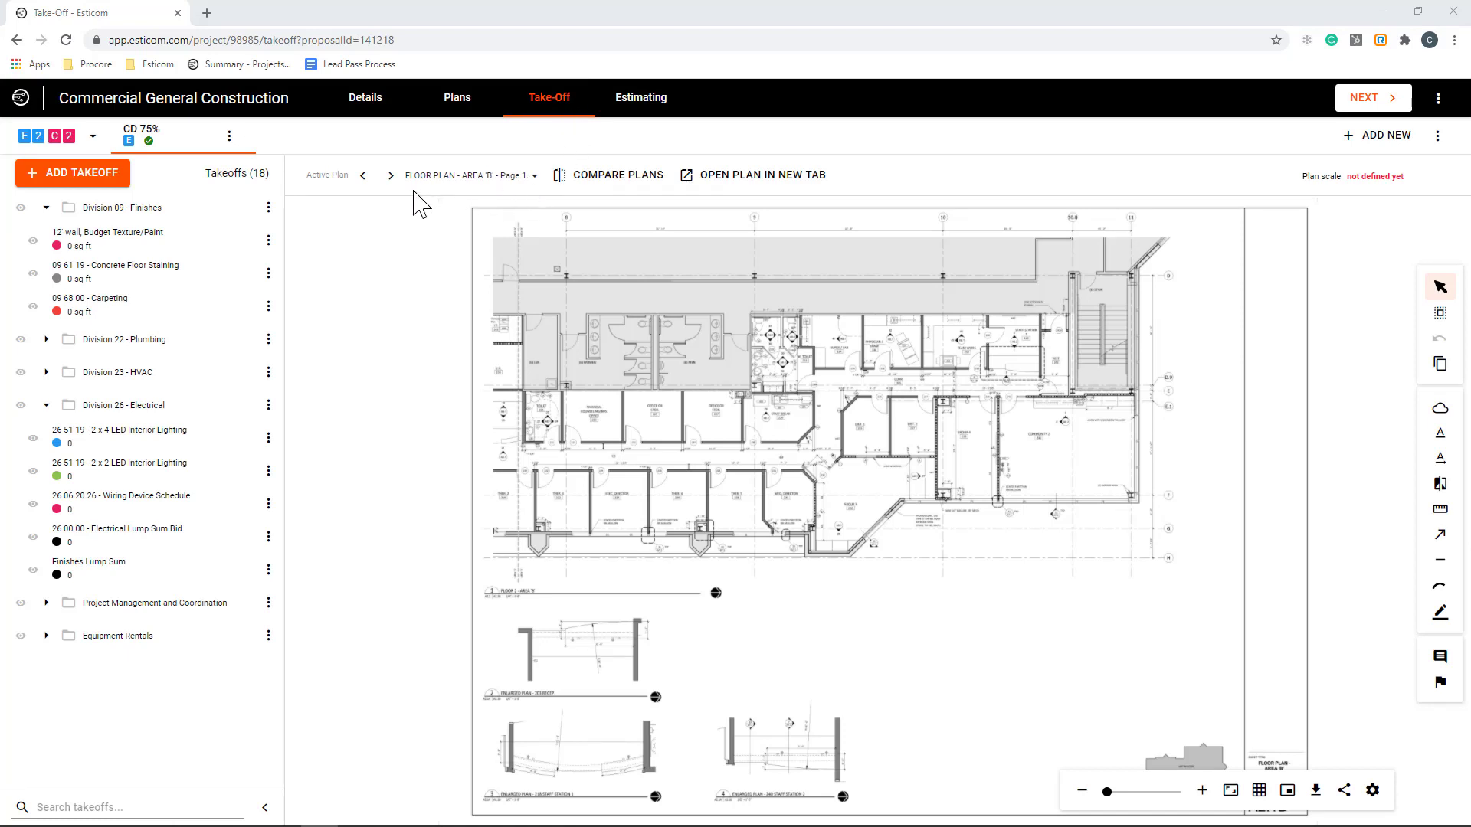
drag(810, 408, 713, 406)
scroll(690, 375, up, 3)
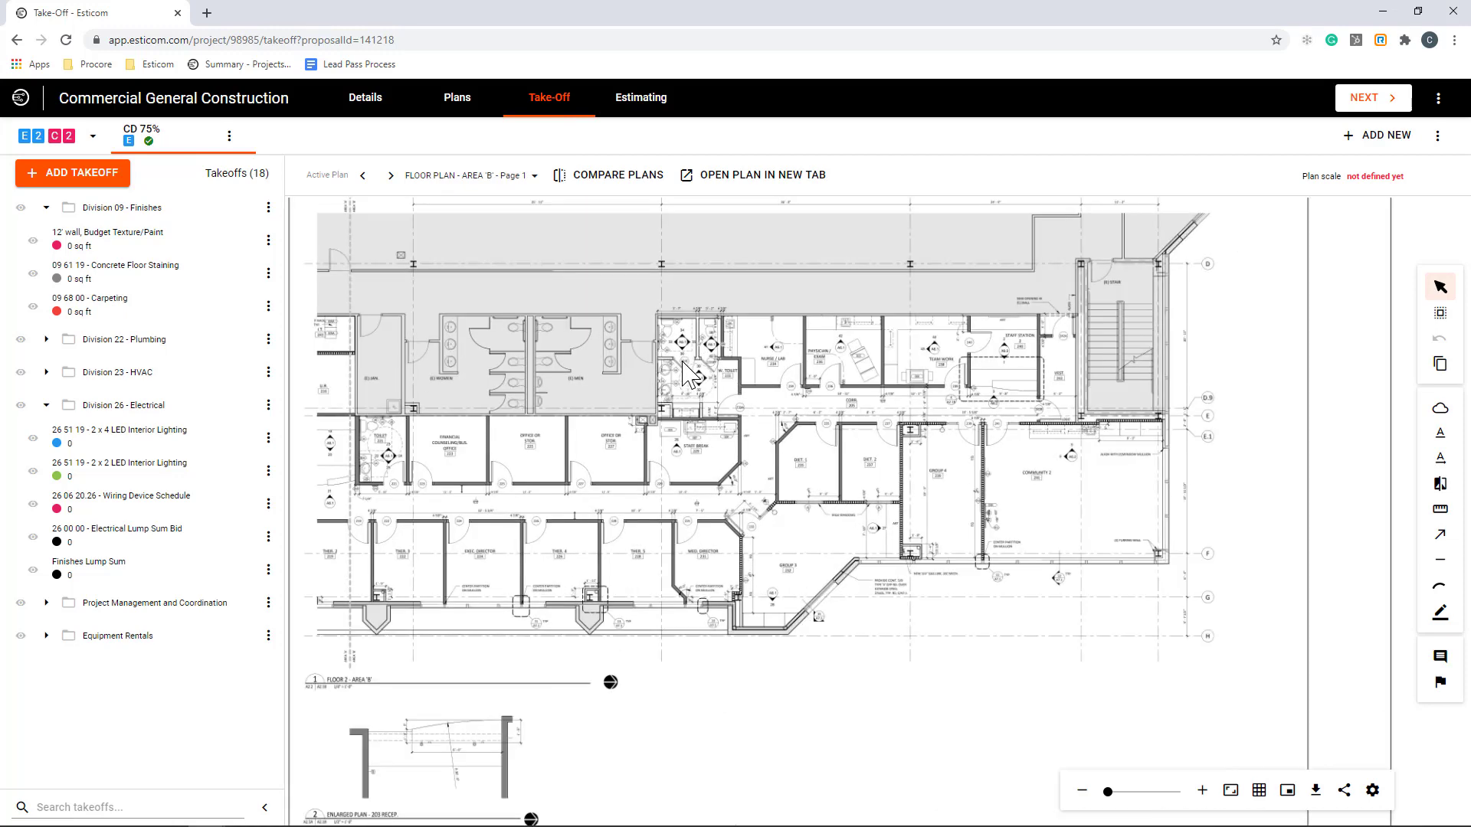
scroll(689, 375, up, 1)
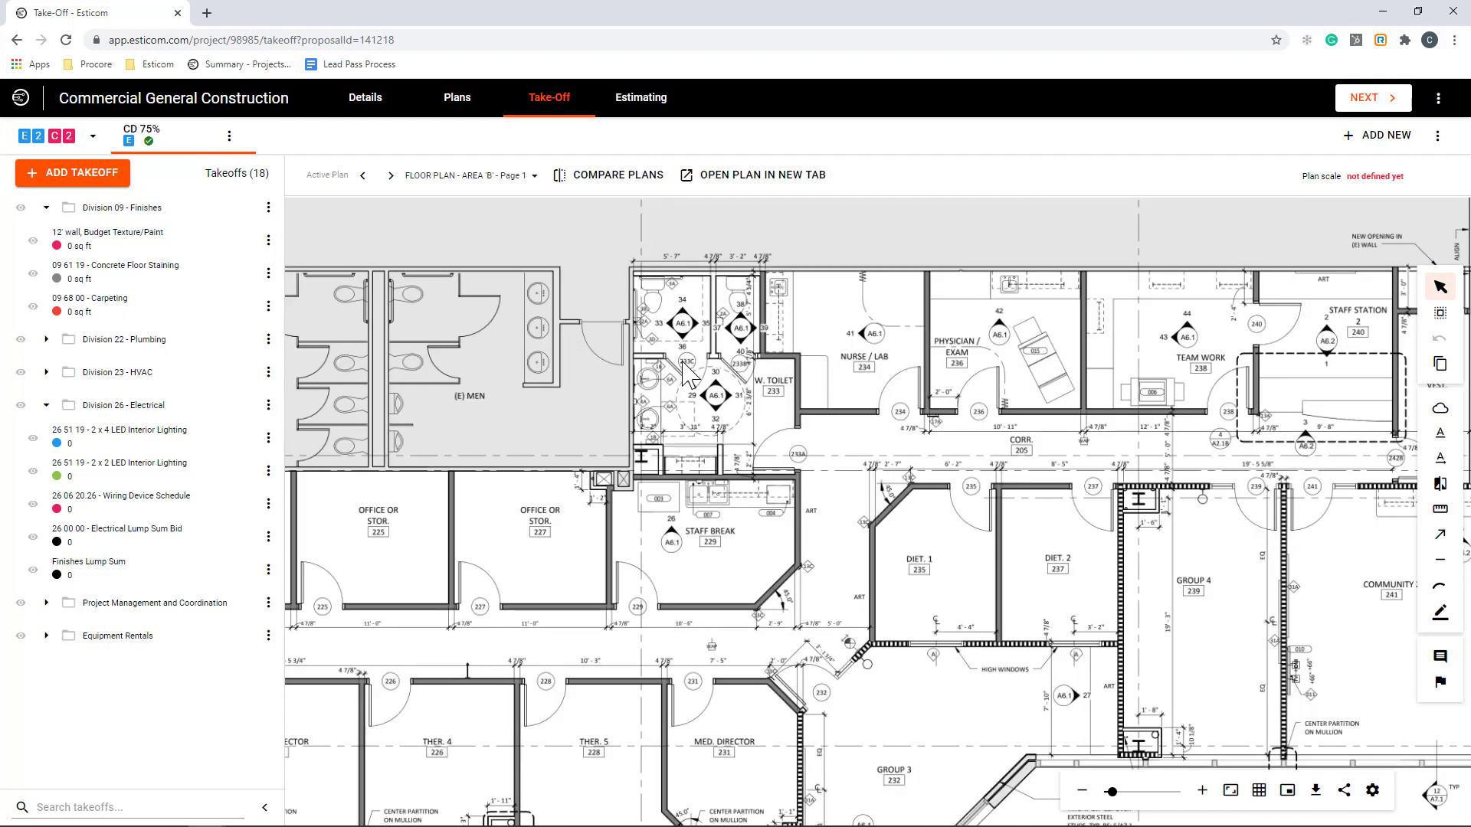
scroll(690, 376, down, 4)
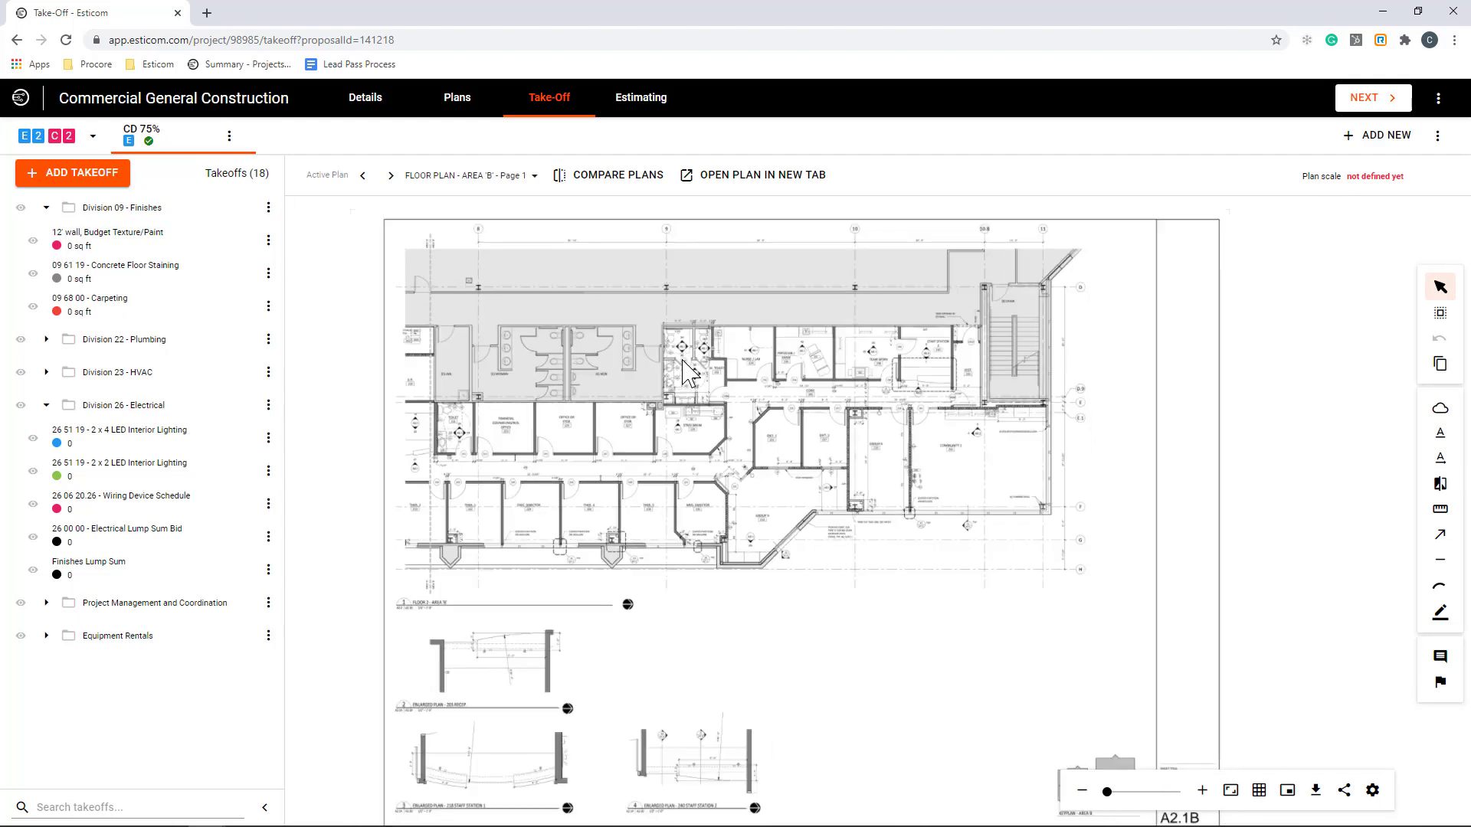
scroll(689, 376, up, 1)
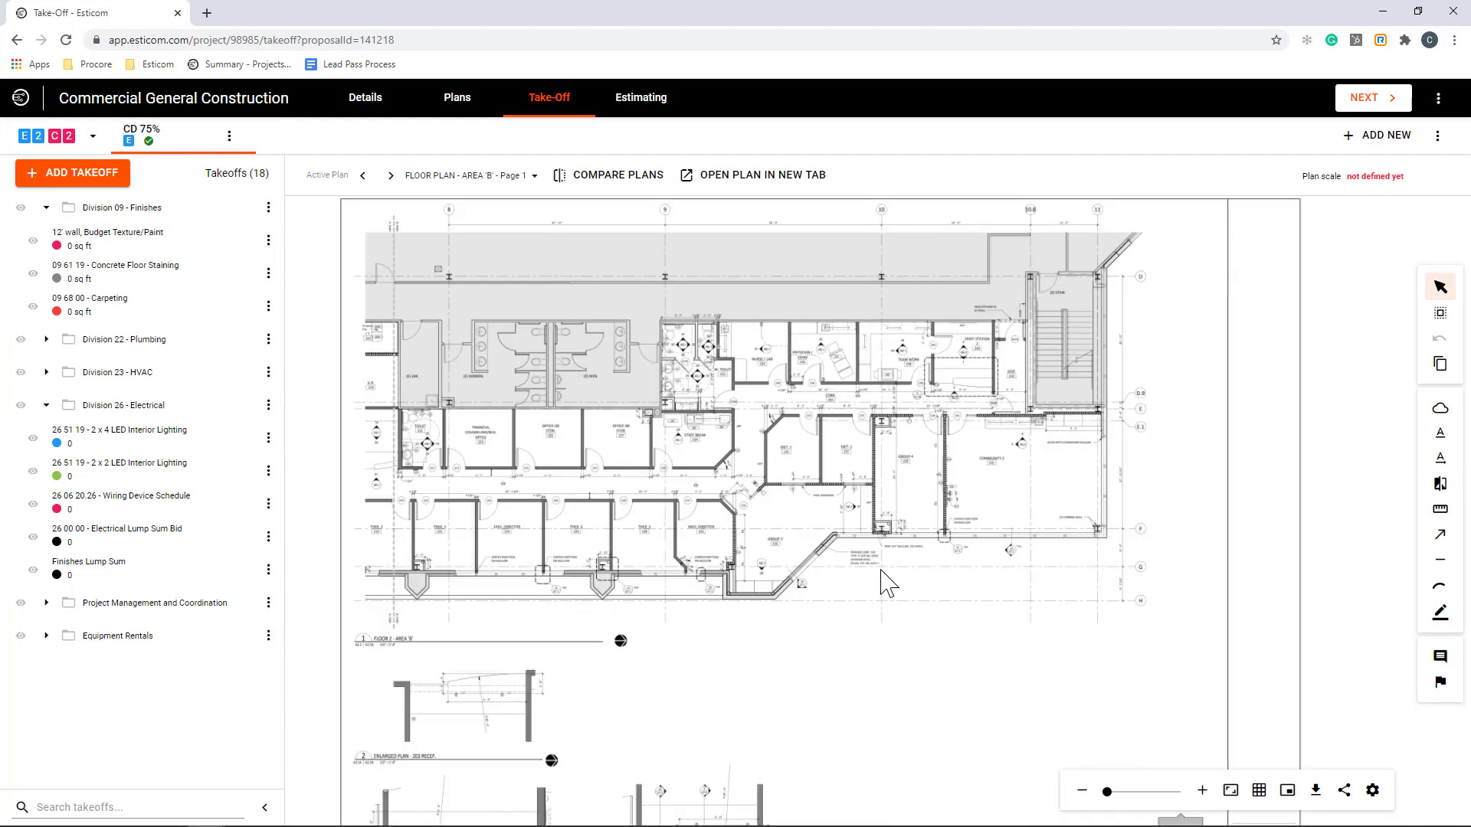
click(1202, 790)
click(1081, 787)
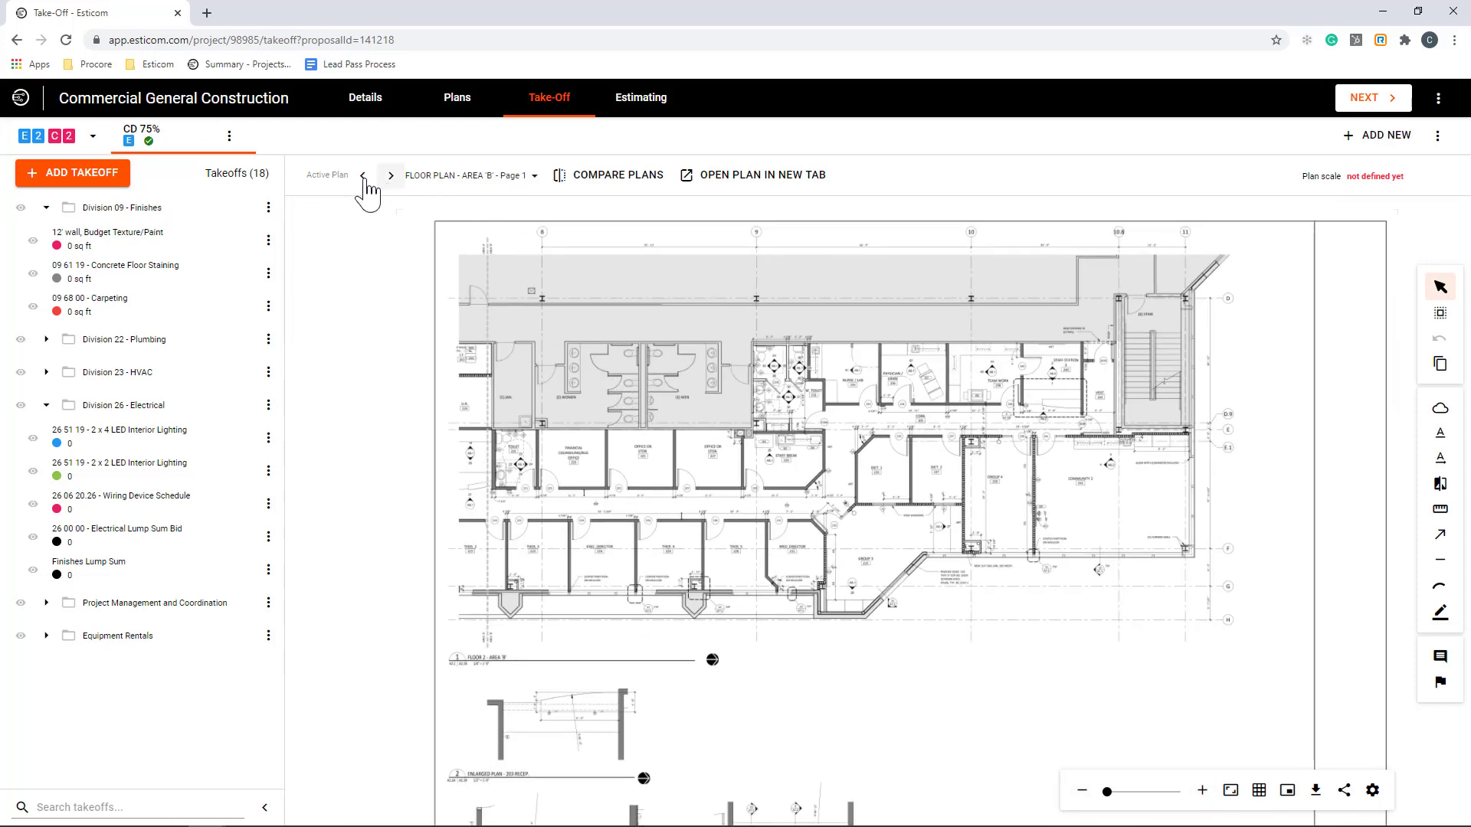
Step through neighbouring plan sheets and browse the plan list, ending on Area B Page 1.
click(391, 175)
click(391, 175)
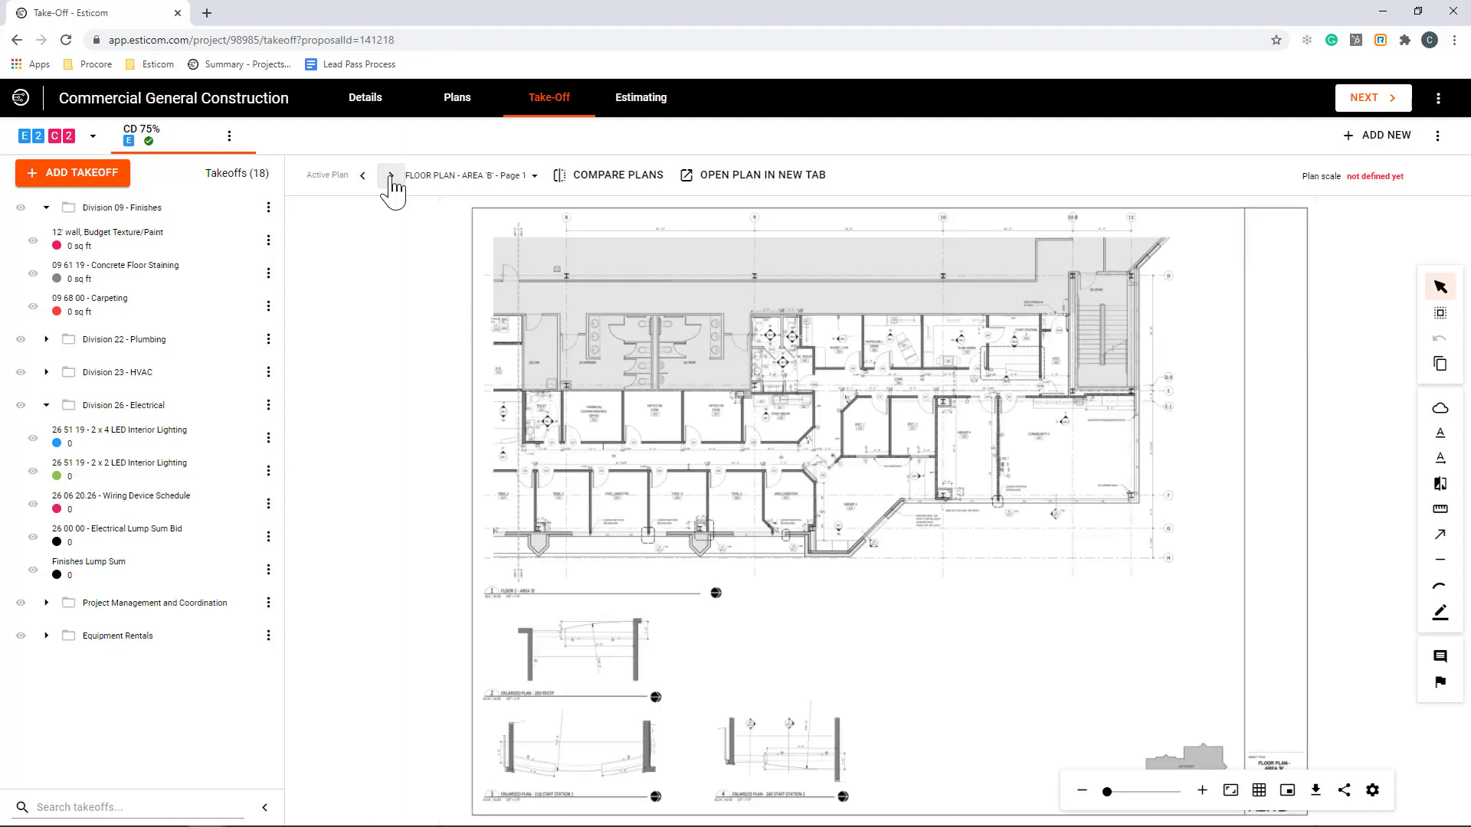
click(390, 175)
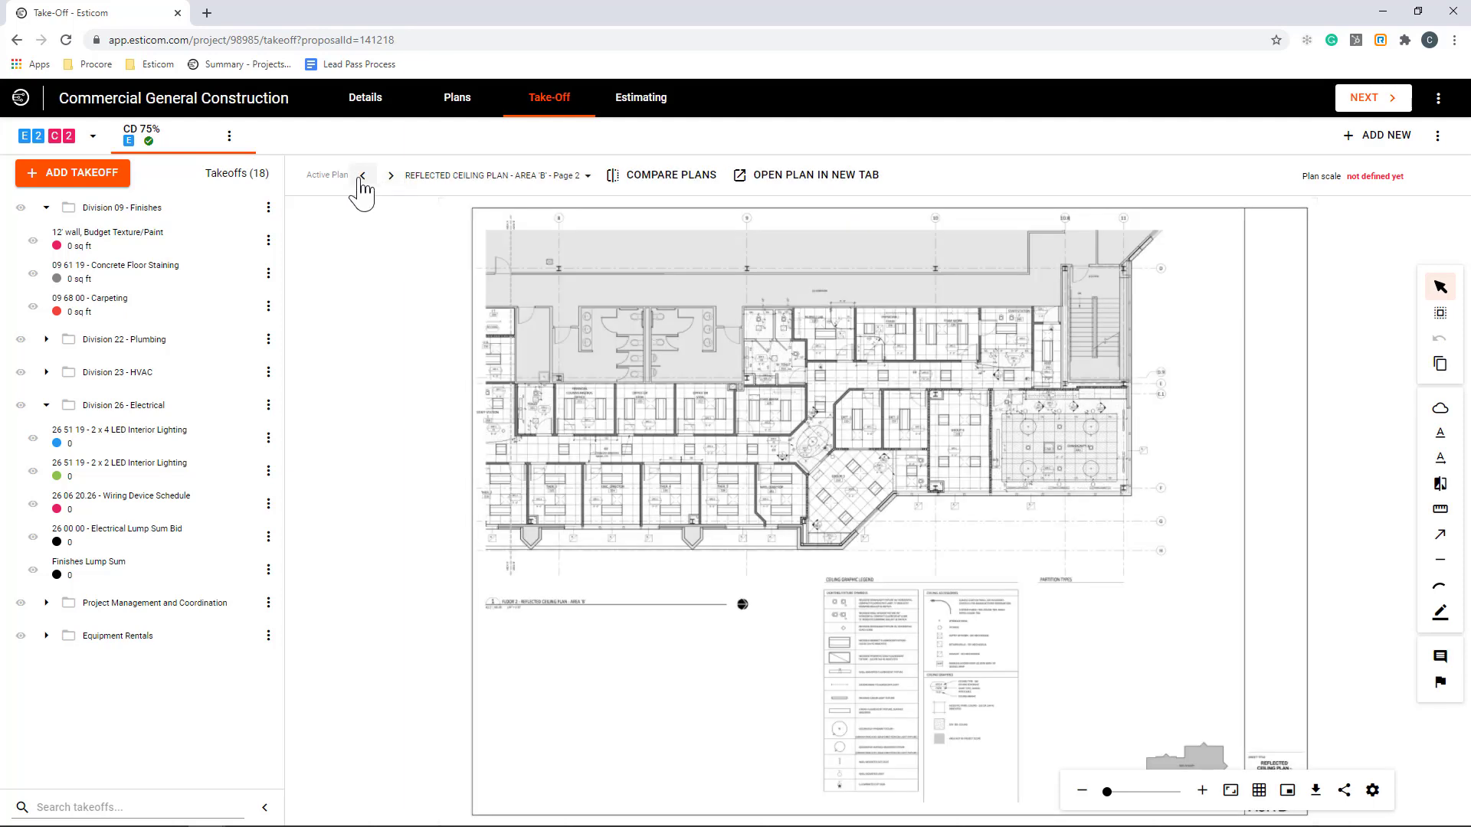
click(363, 175)
click(535, 176)
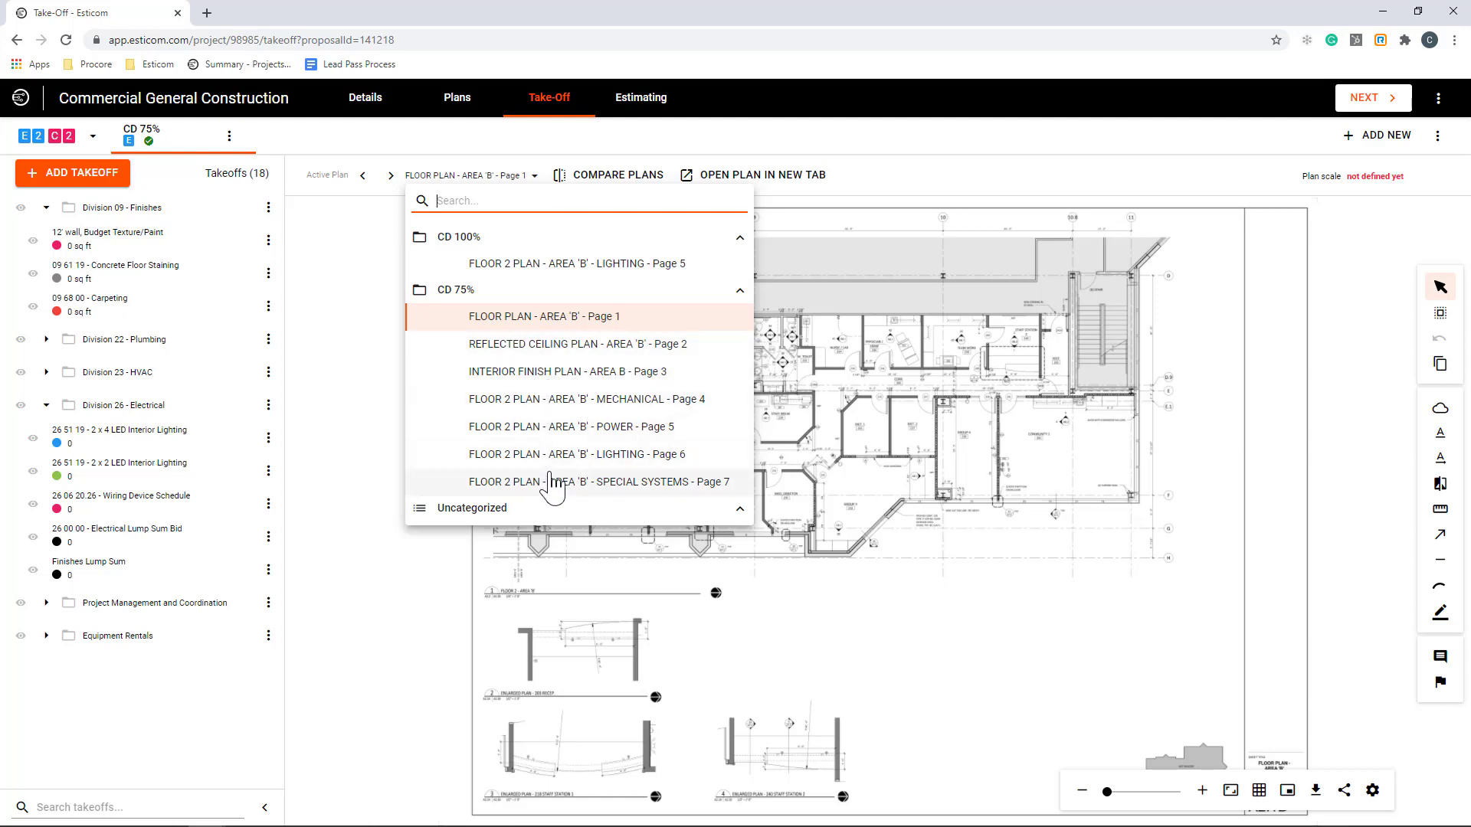
click(740, 295)
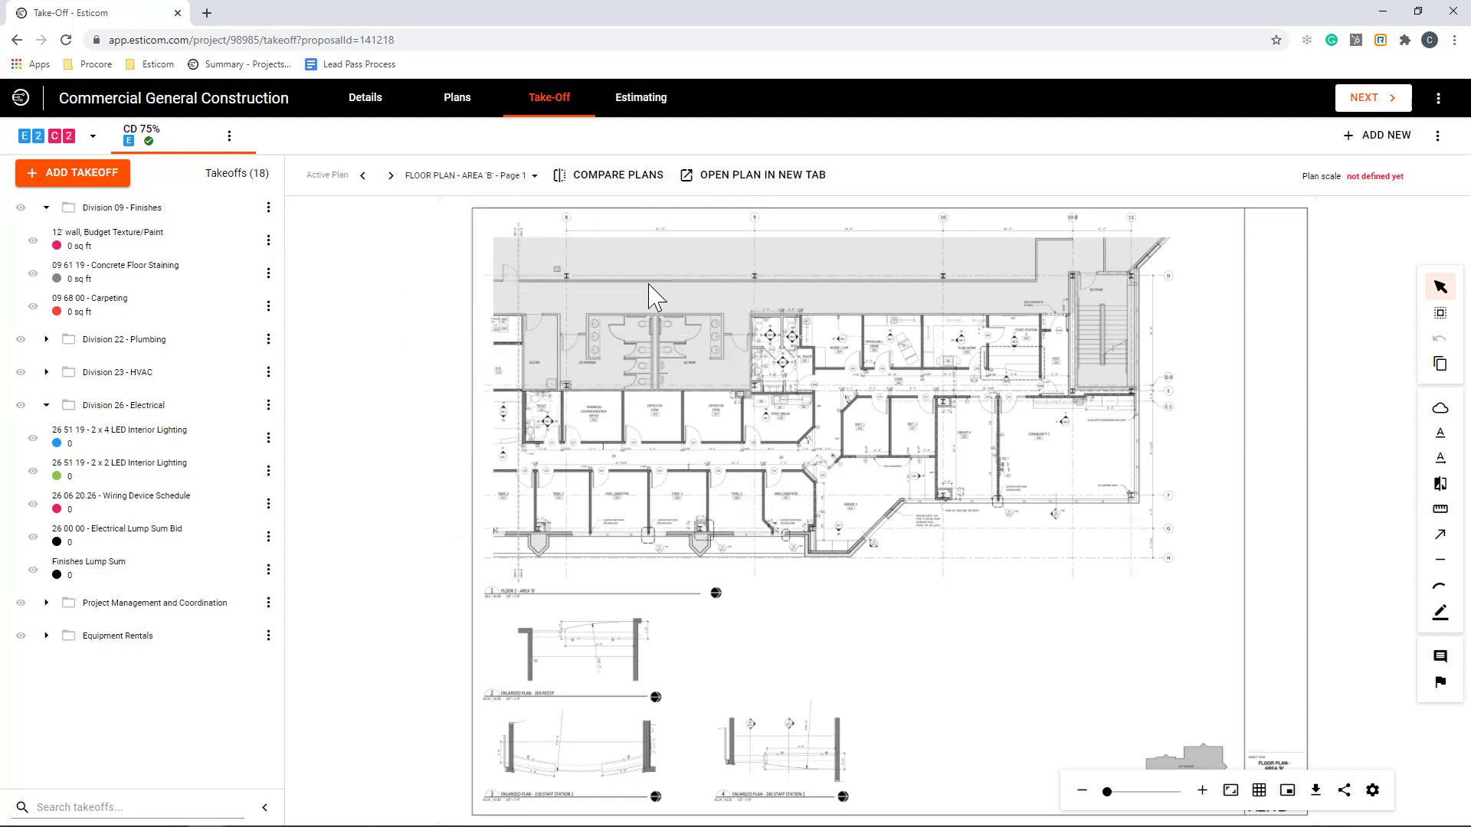
scroll(647, 295, up, 1)
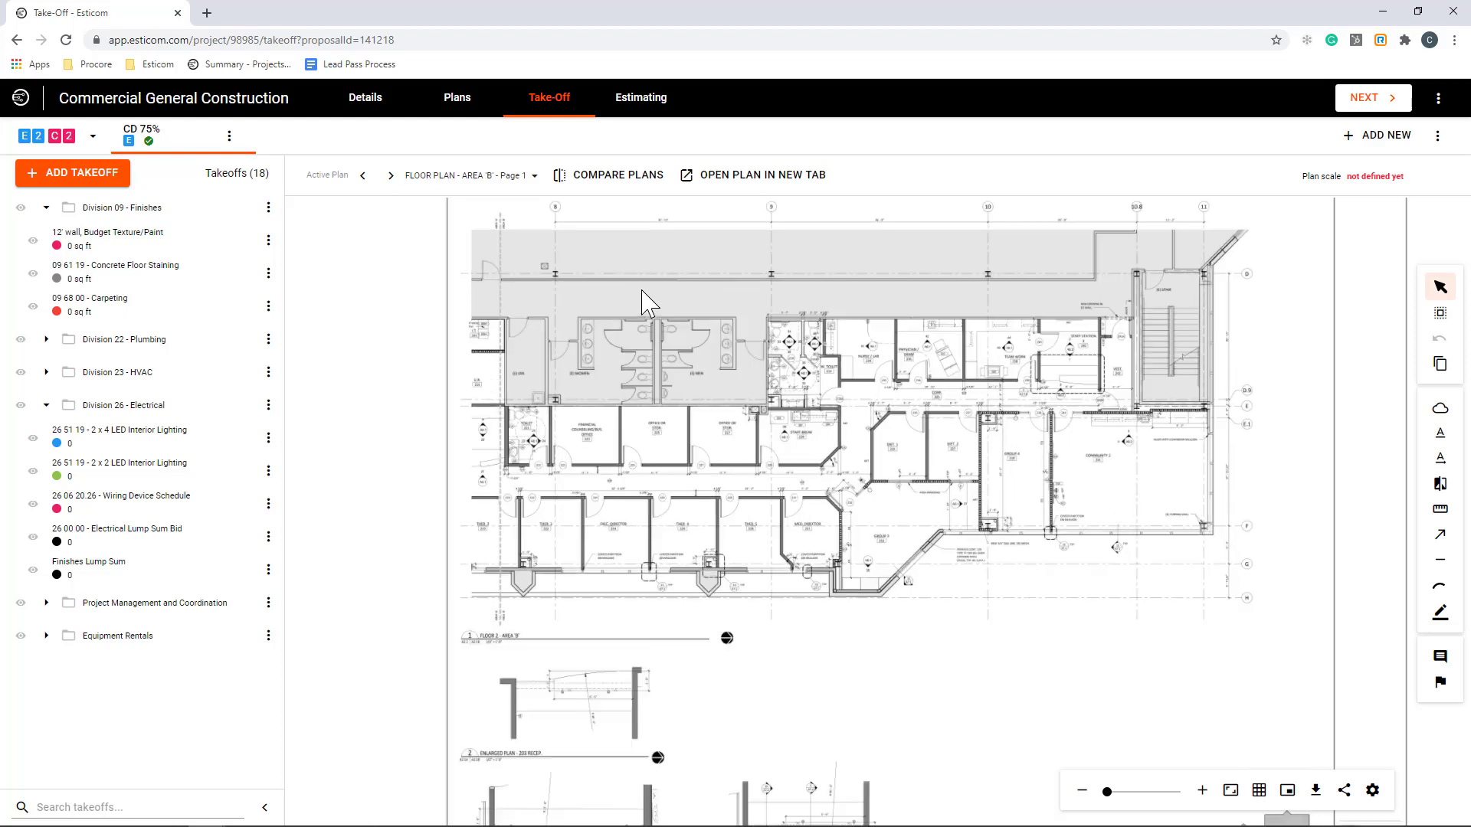
Apply a common 1/4" = 1' plan scale to all eight plans.
click(1399, 178)
click(1070, 243)
click(1073, 406)
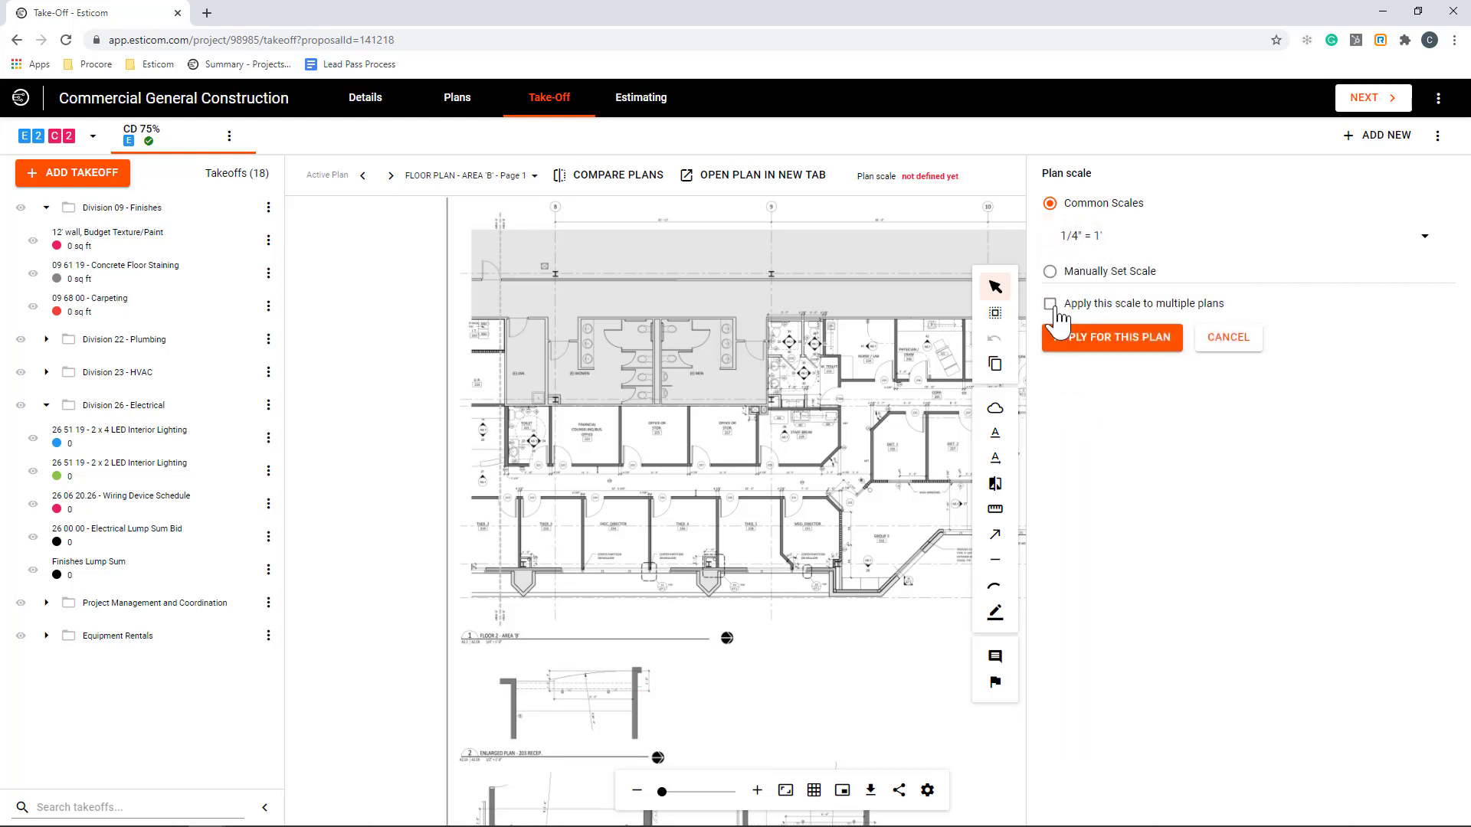
click(1050, 304)
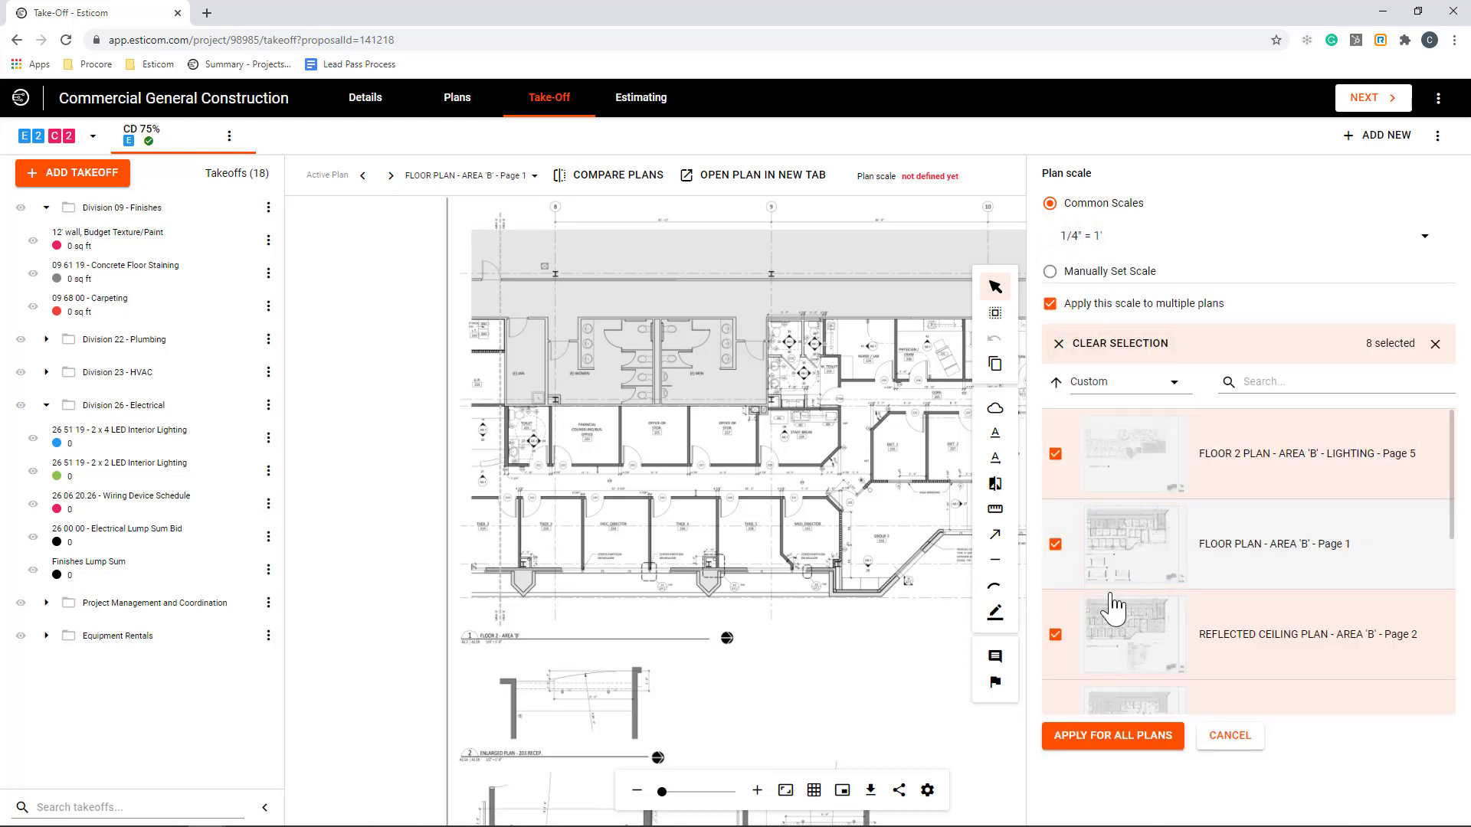
click(1116, 736)
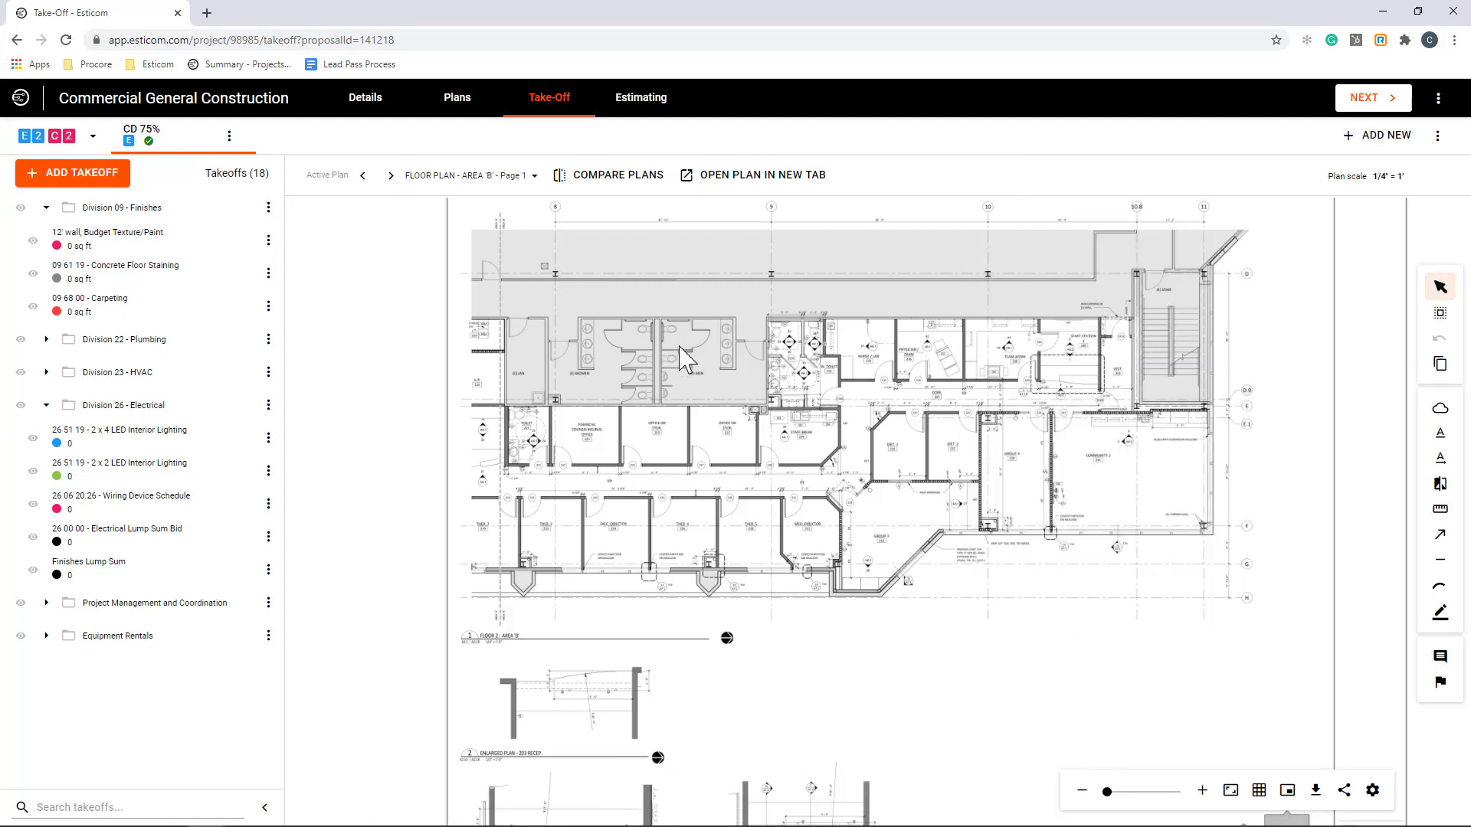
Browse Electrical > Conduit, Pipe & Fittings catalog items filtered to Only Assemblies, then cancel.
click(115, 177)
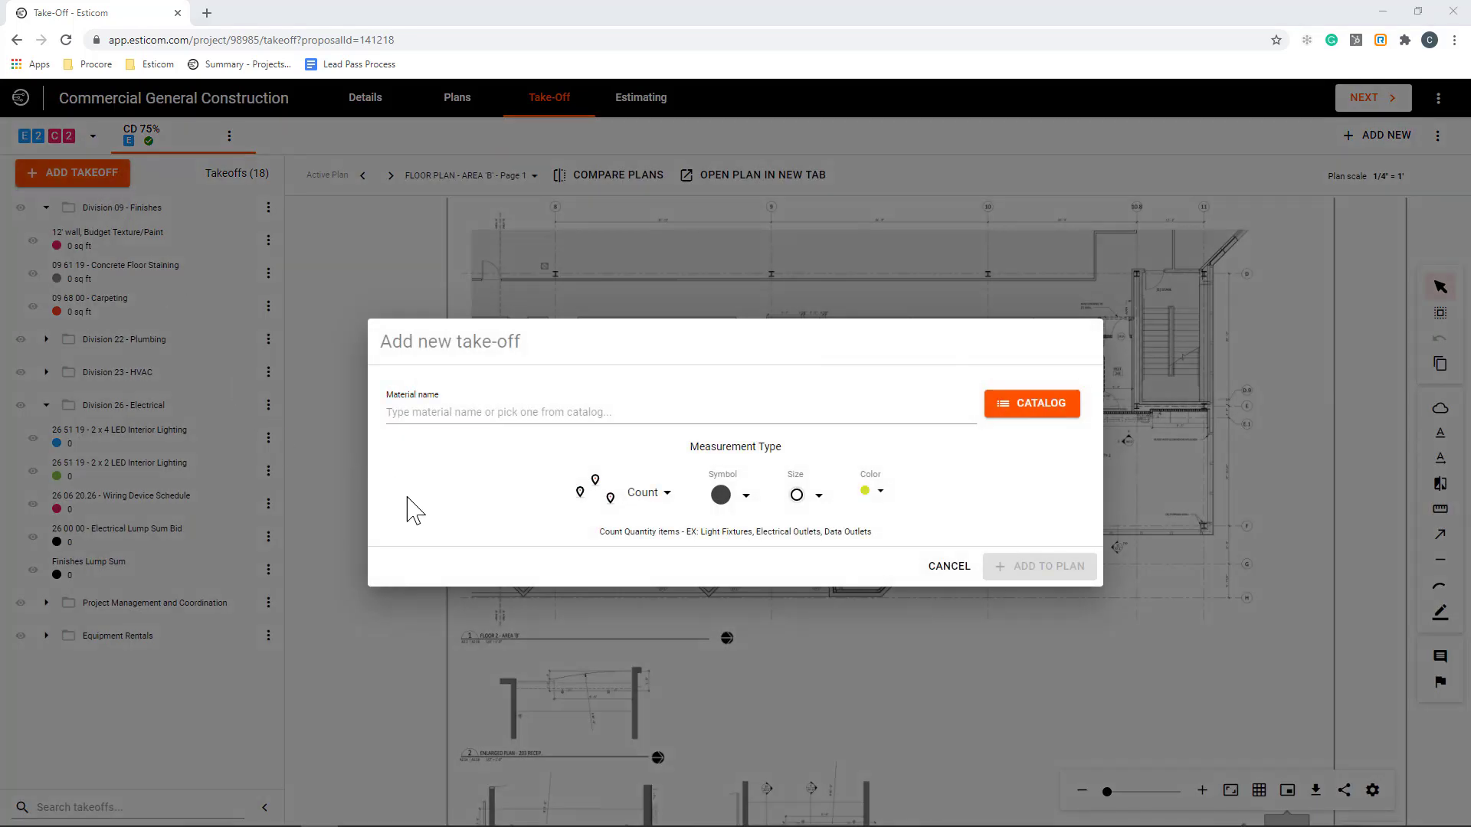
click(1042, 415)
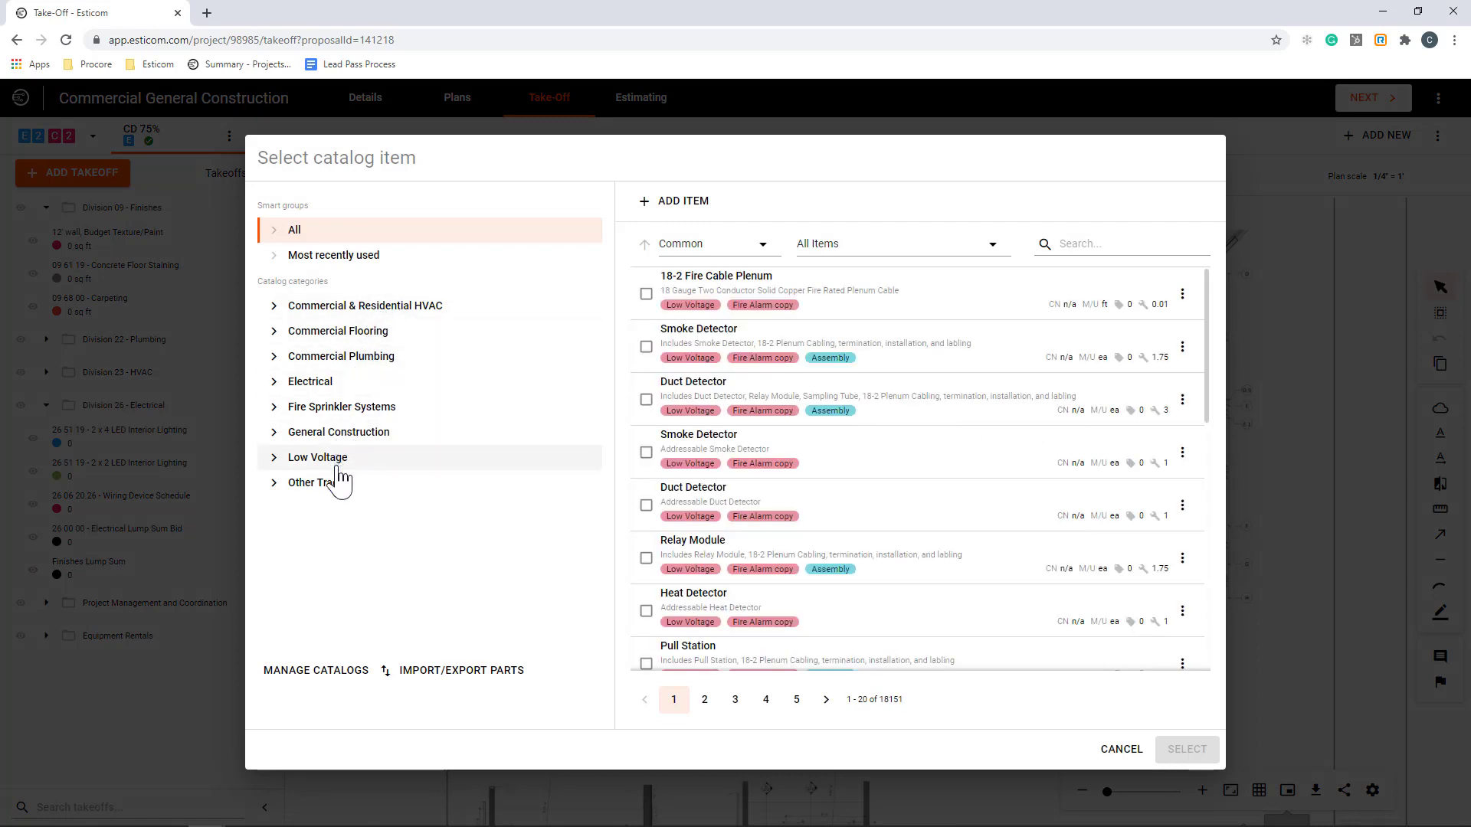
click(273, 382)
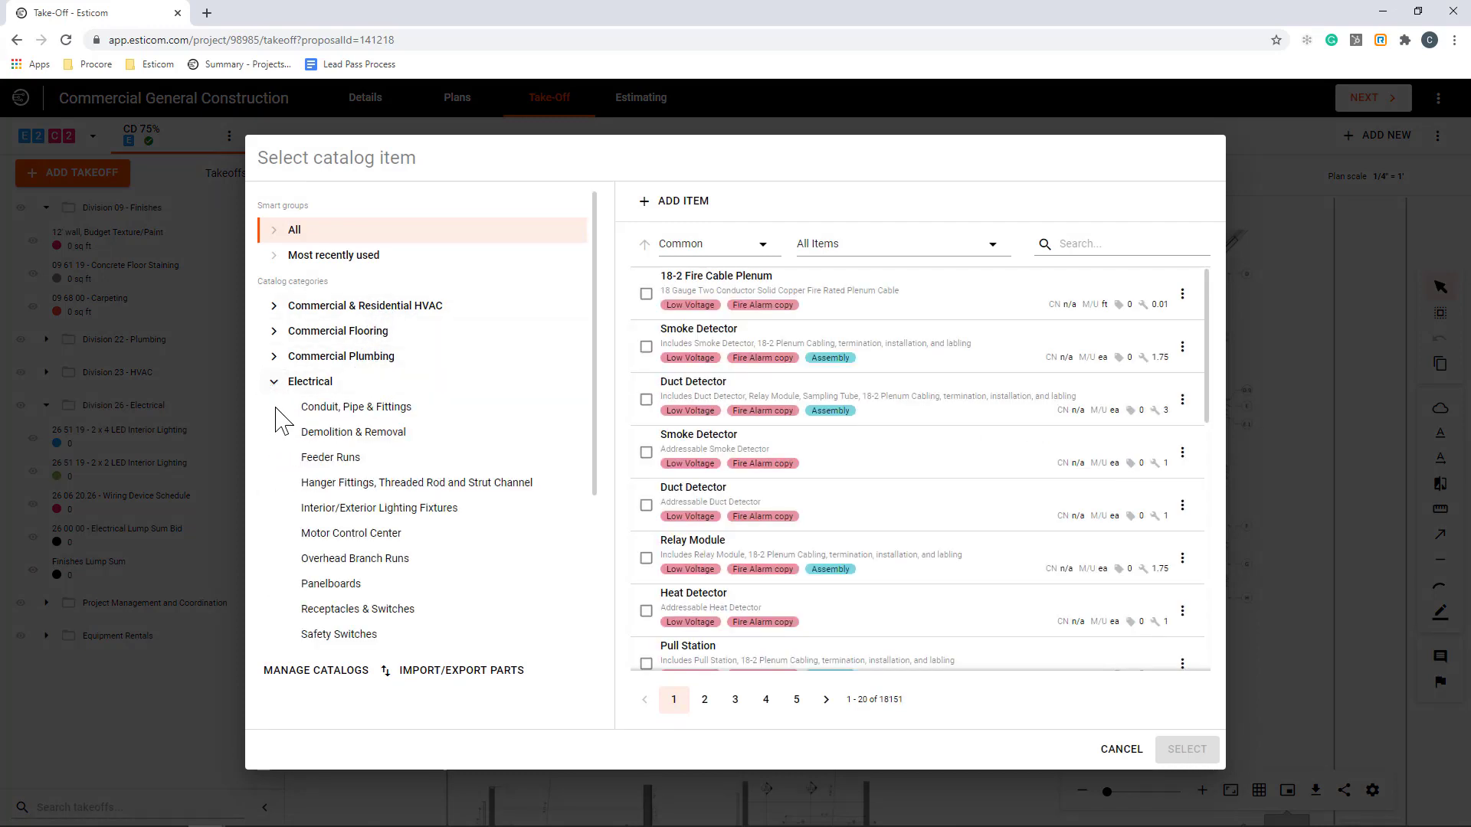
click(325, 416)
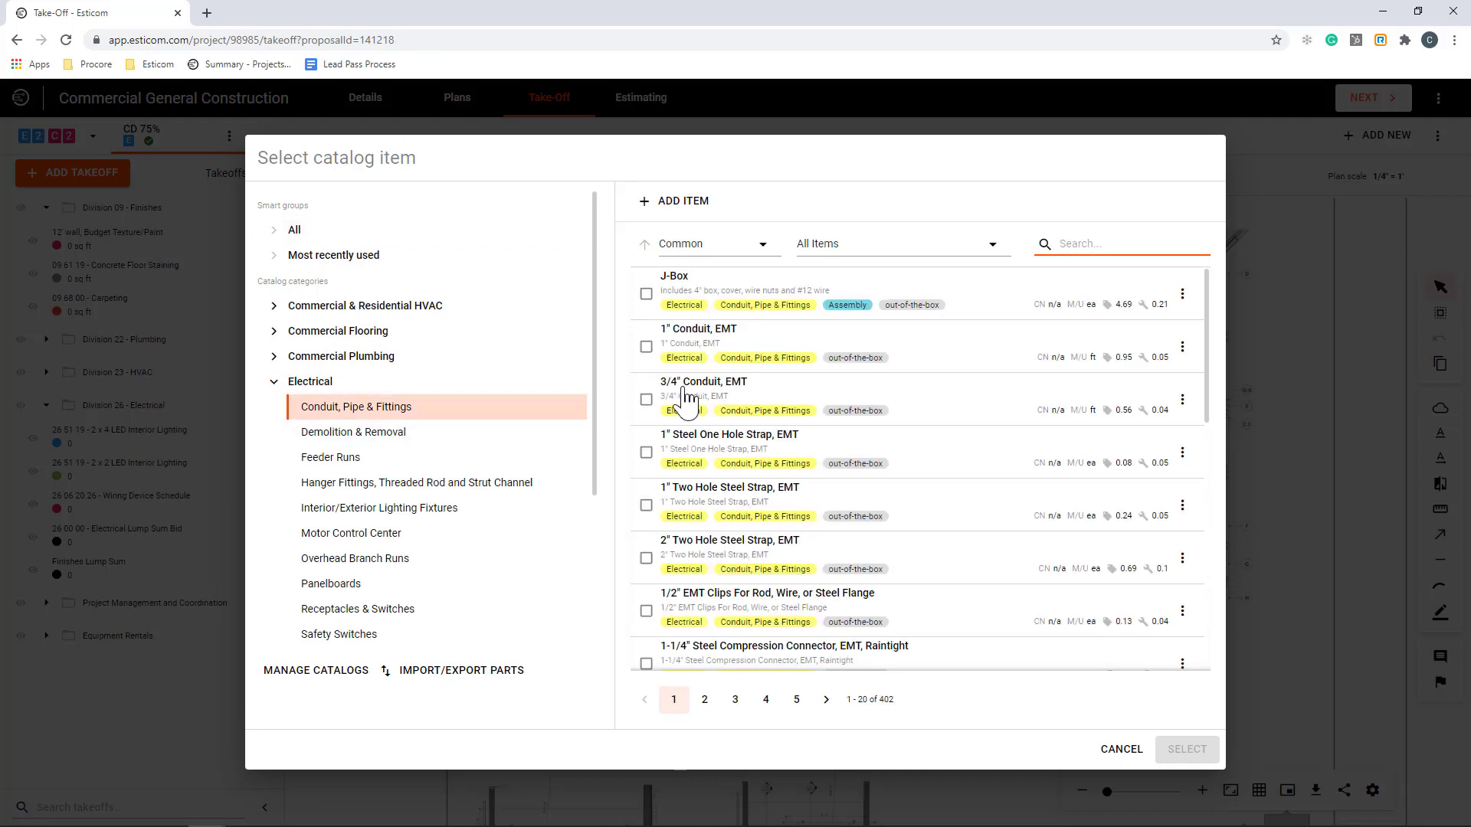
click(991, 249)
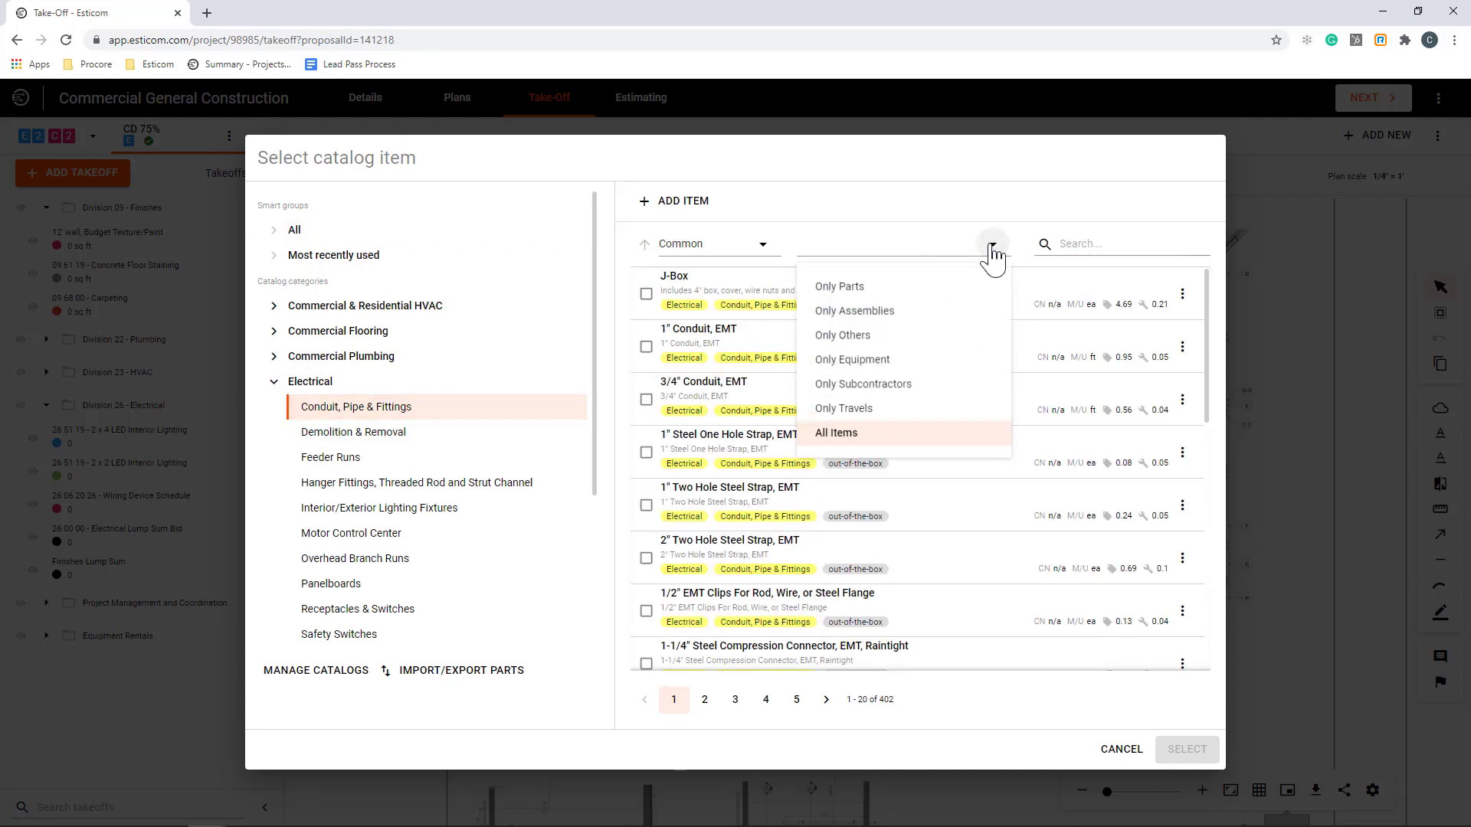
click(958, 315)
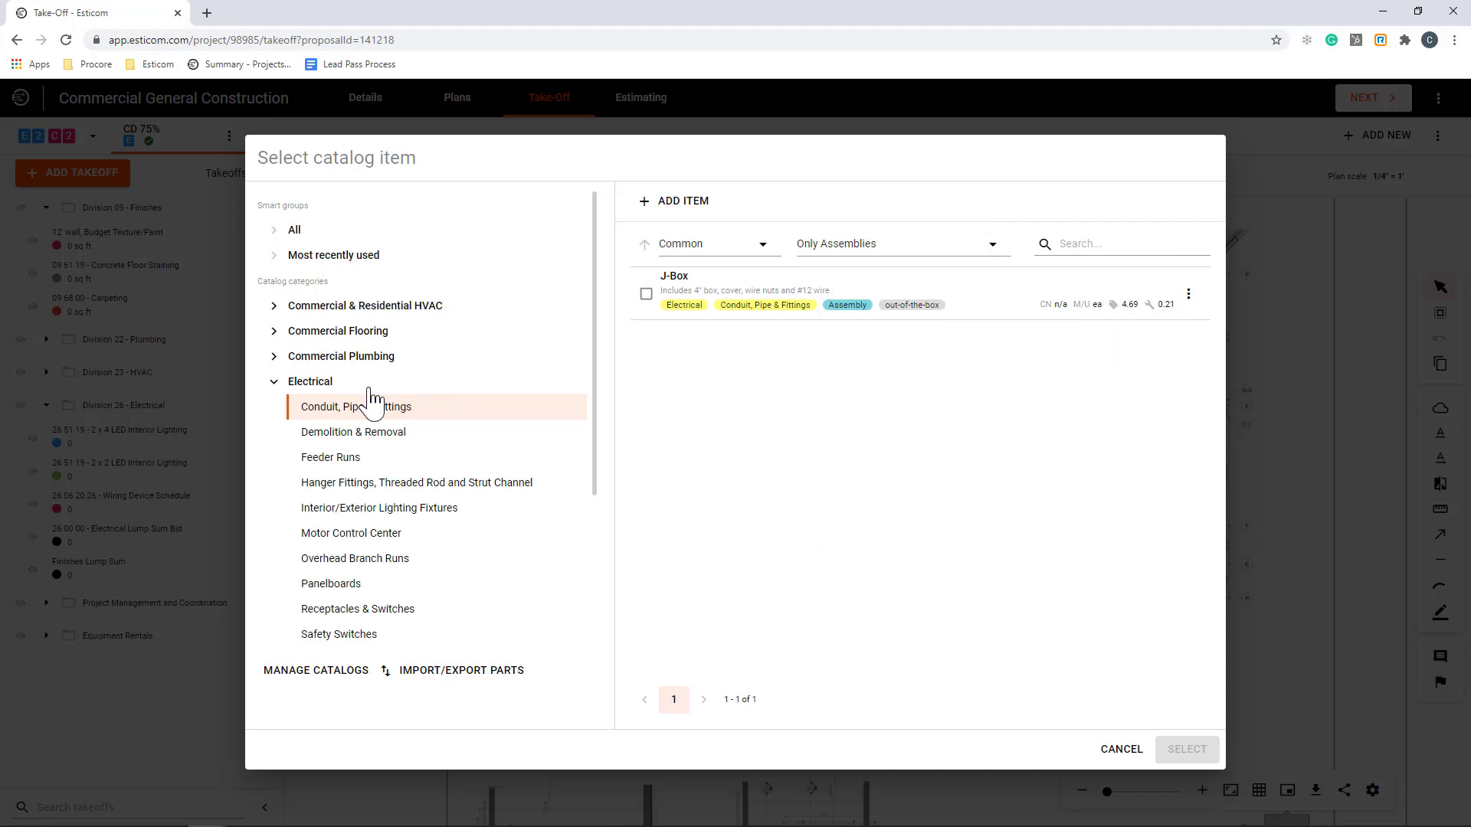
click(277, 383)
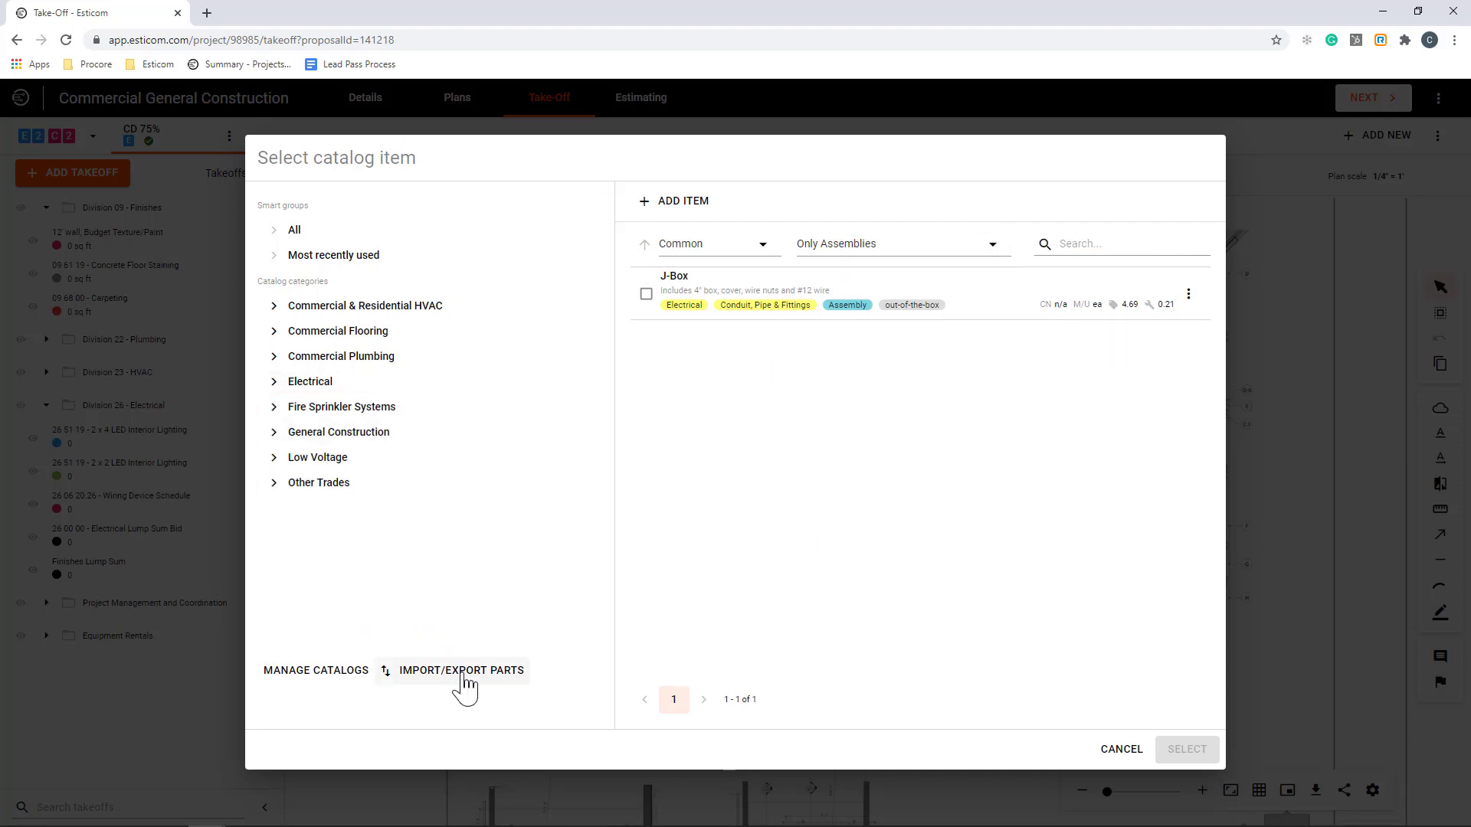
click(1123, 751)
Enter 'Random Item' as a material name, then cancel the new take-off.
click(498, 411)
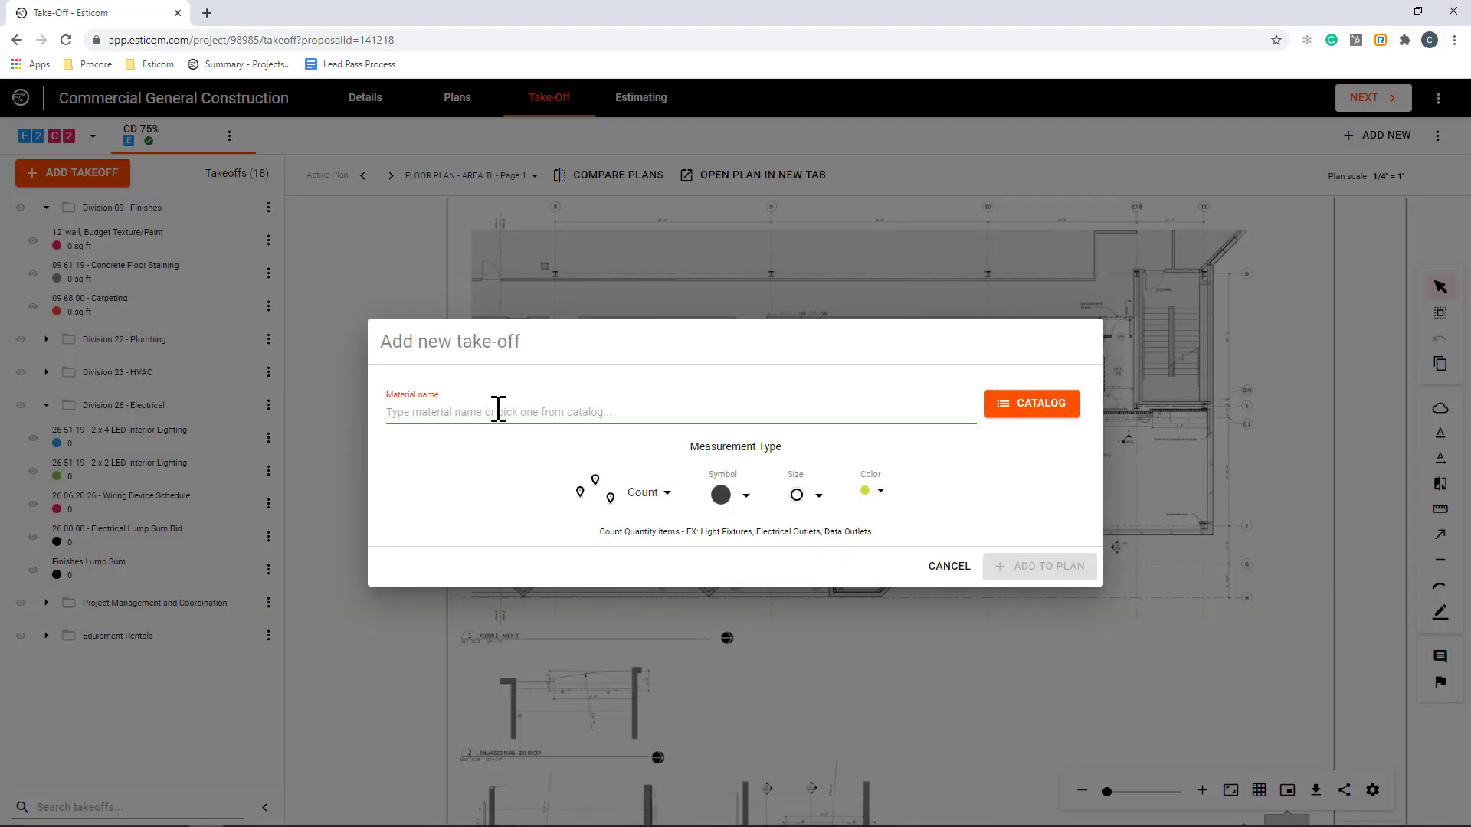
text(Random Item)
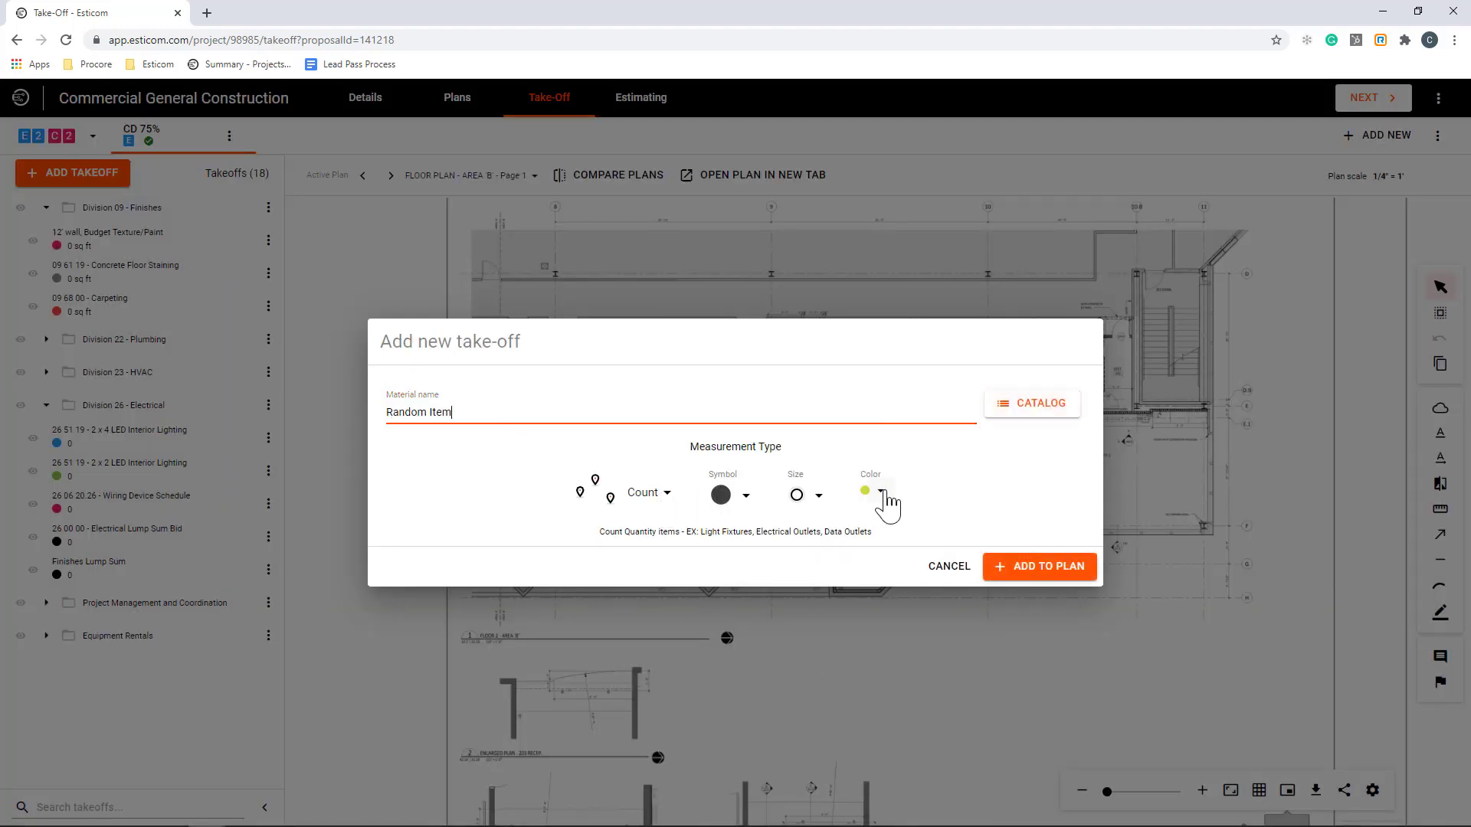
click(954, 571)
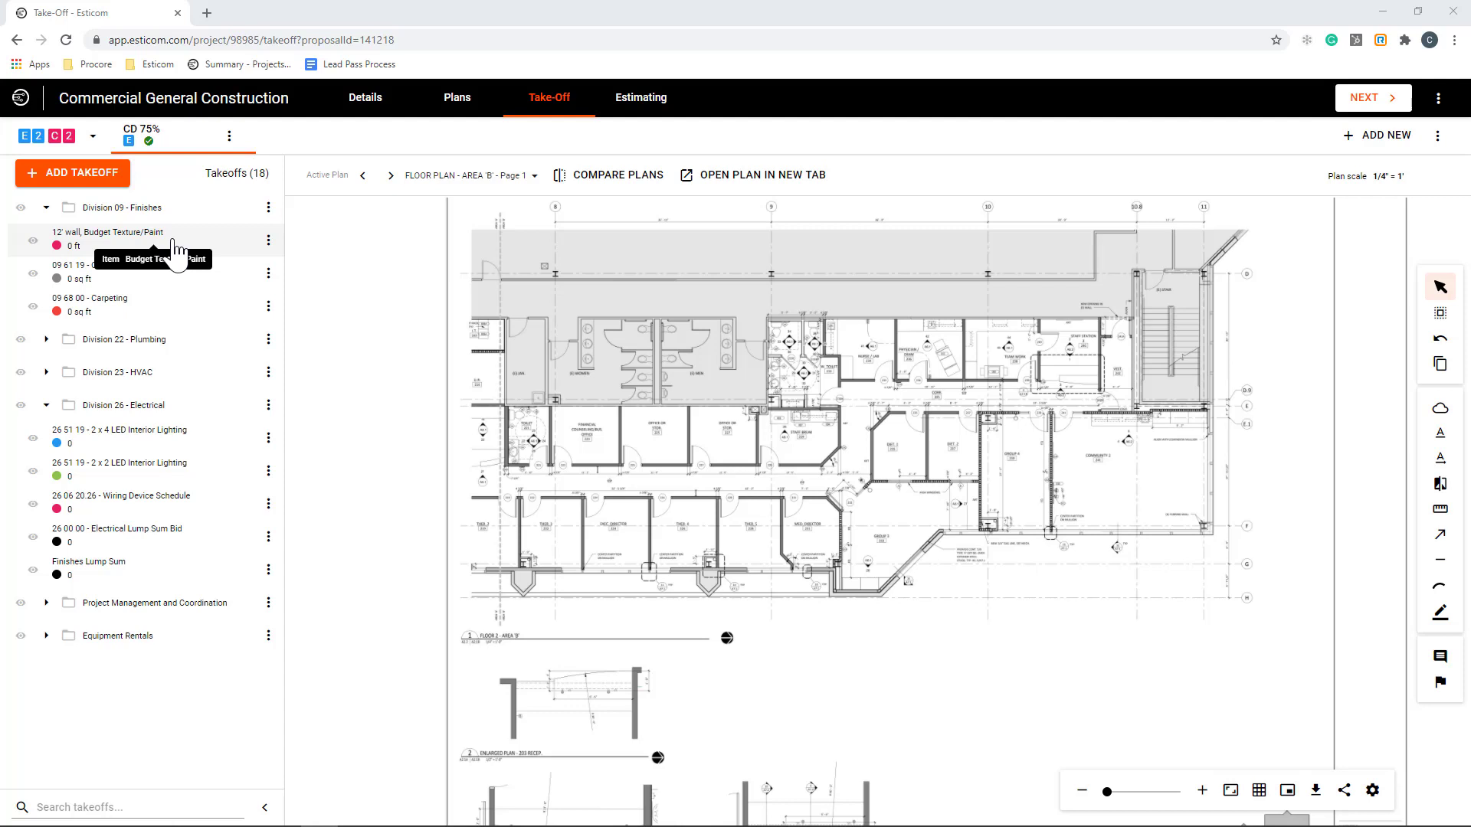
Trace the Area B walls for the 12' wall, Budget Texture/Paint takeoff, undoing a stray segment.
click(231, 250)
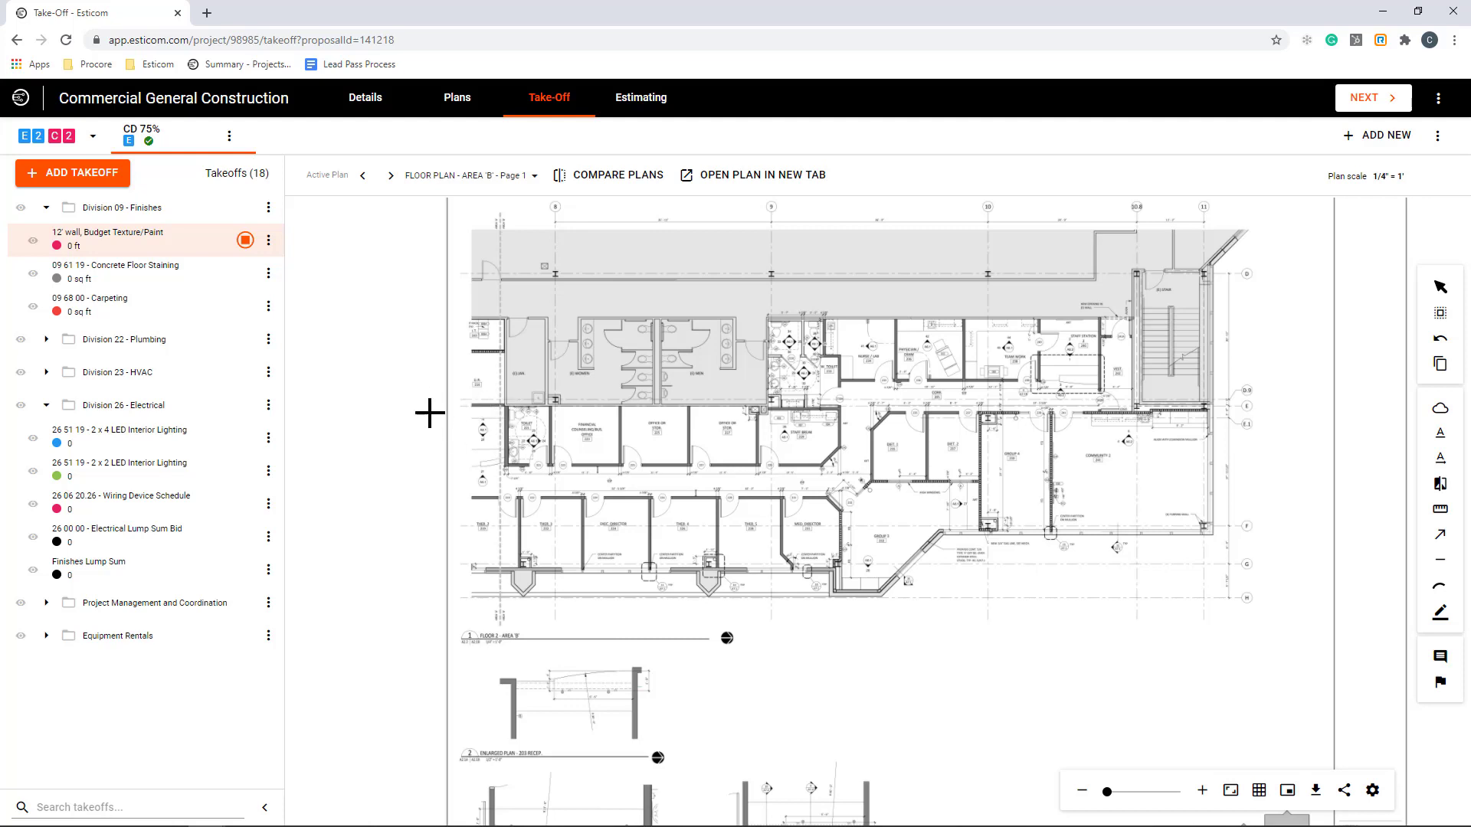
click(507, 405)
click(767, 405)
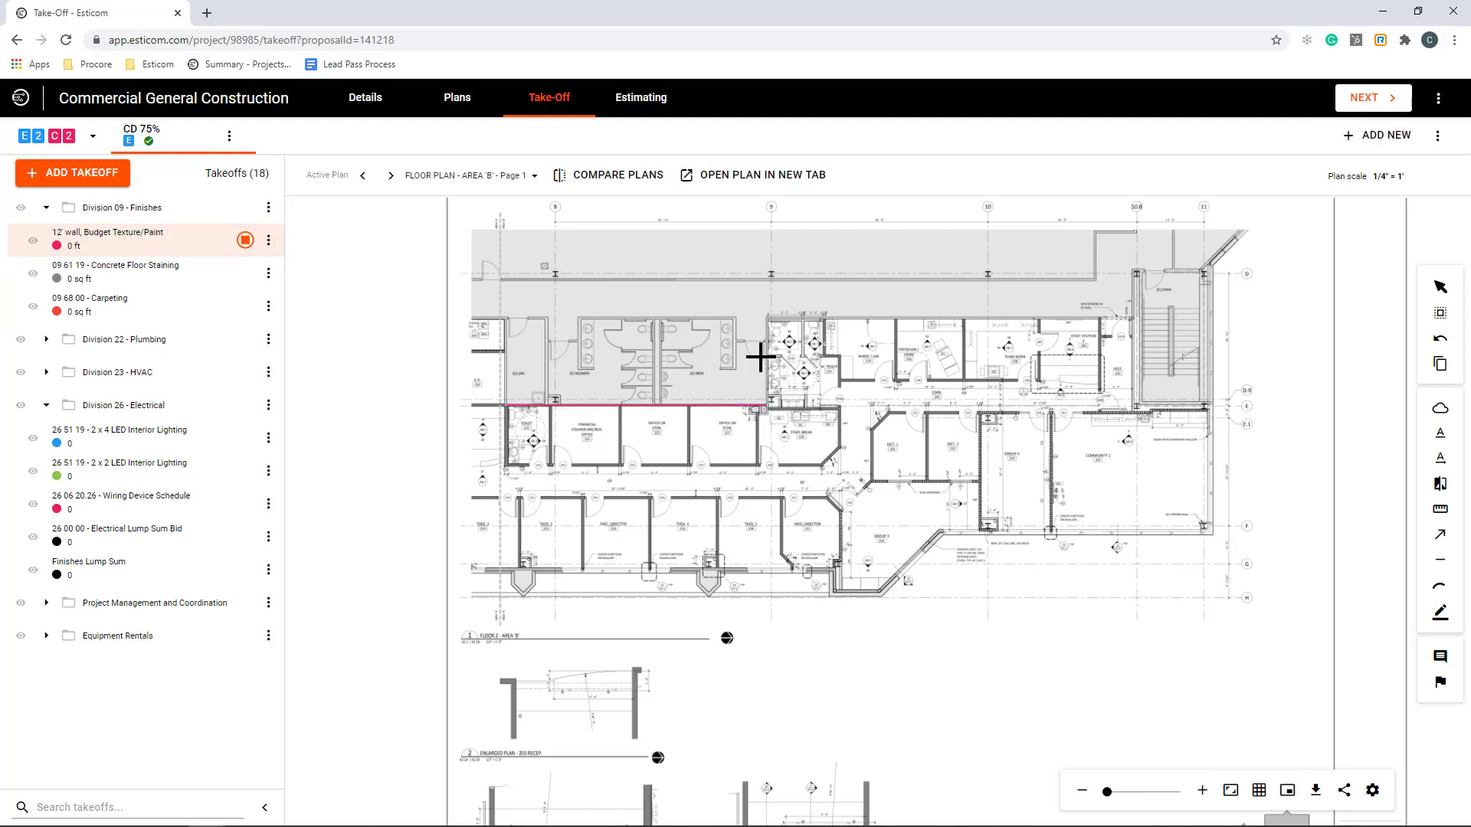
click(767, 318)
click(1132, 318)
double_click(1132, 413)
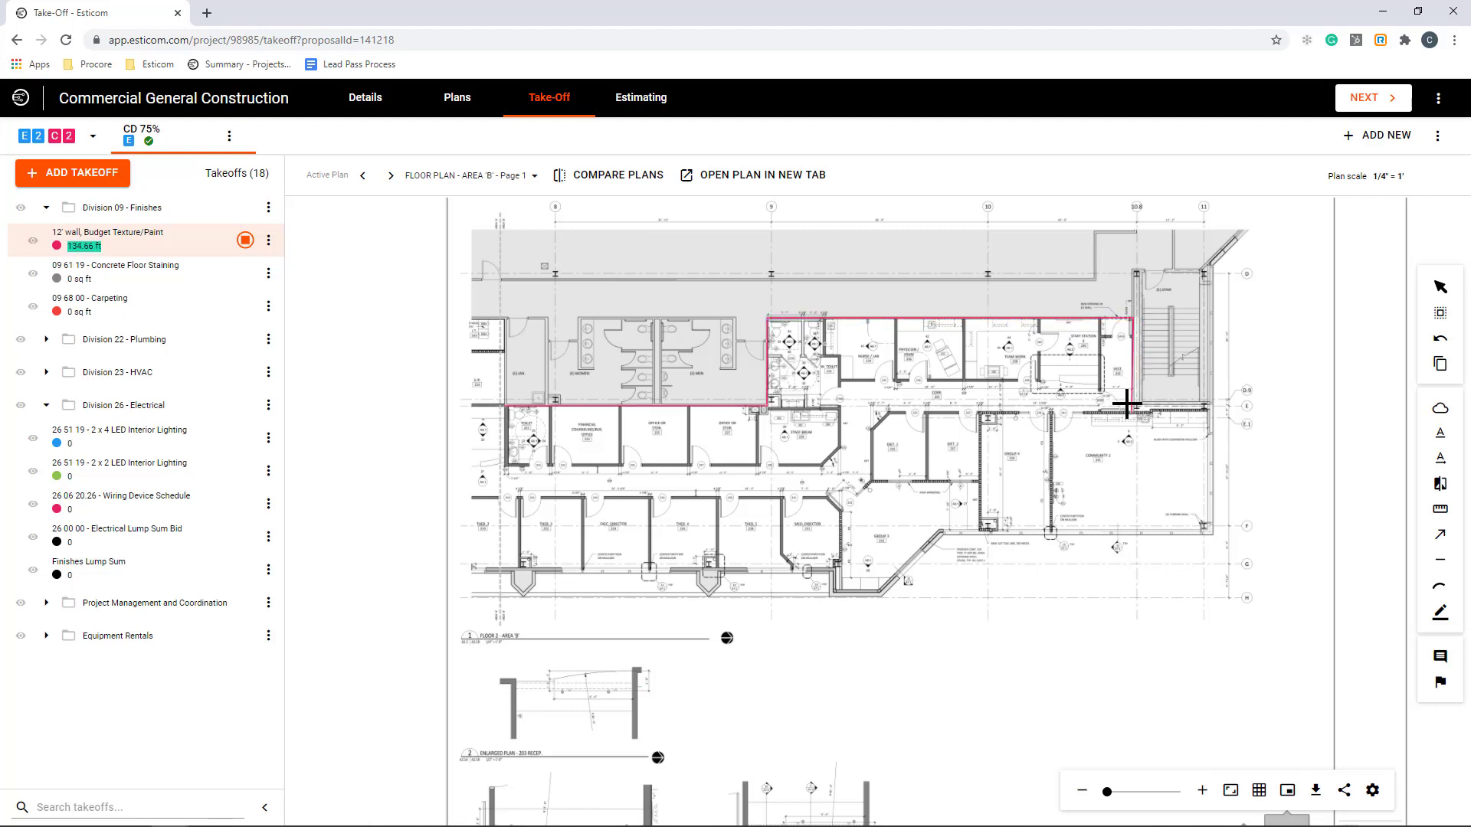
click(1099, 318)
double_click(1099, 391)
click(1016, 380)
double_click(929, 380)
click(925, 399)
key(ctrl+z)
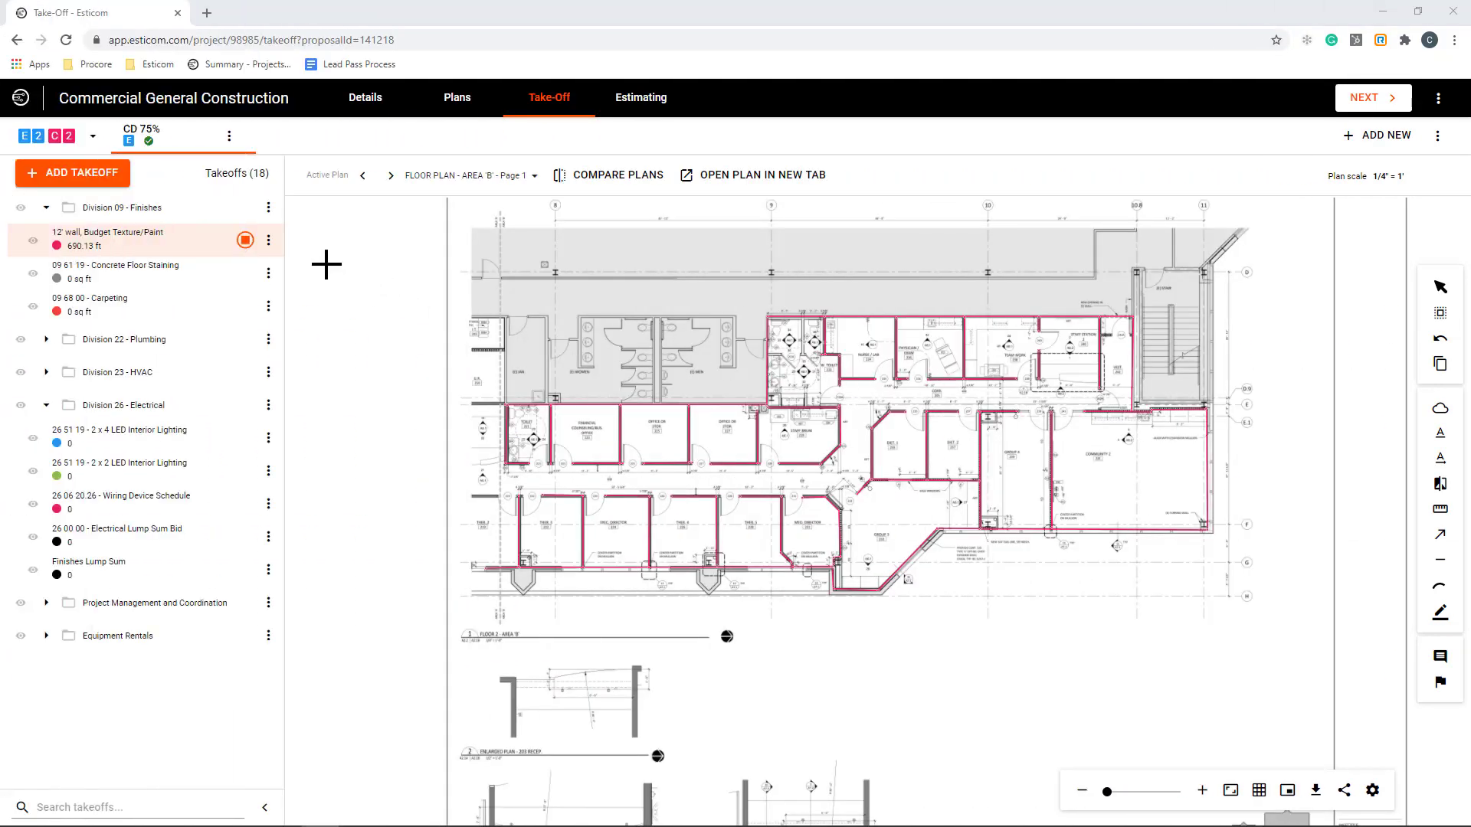
Enter a 12 ft Height in the wall takeoff's Main Details, converting it to 8281.58 sq ft.
click(268, 242)
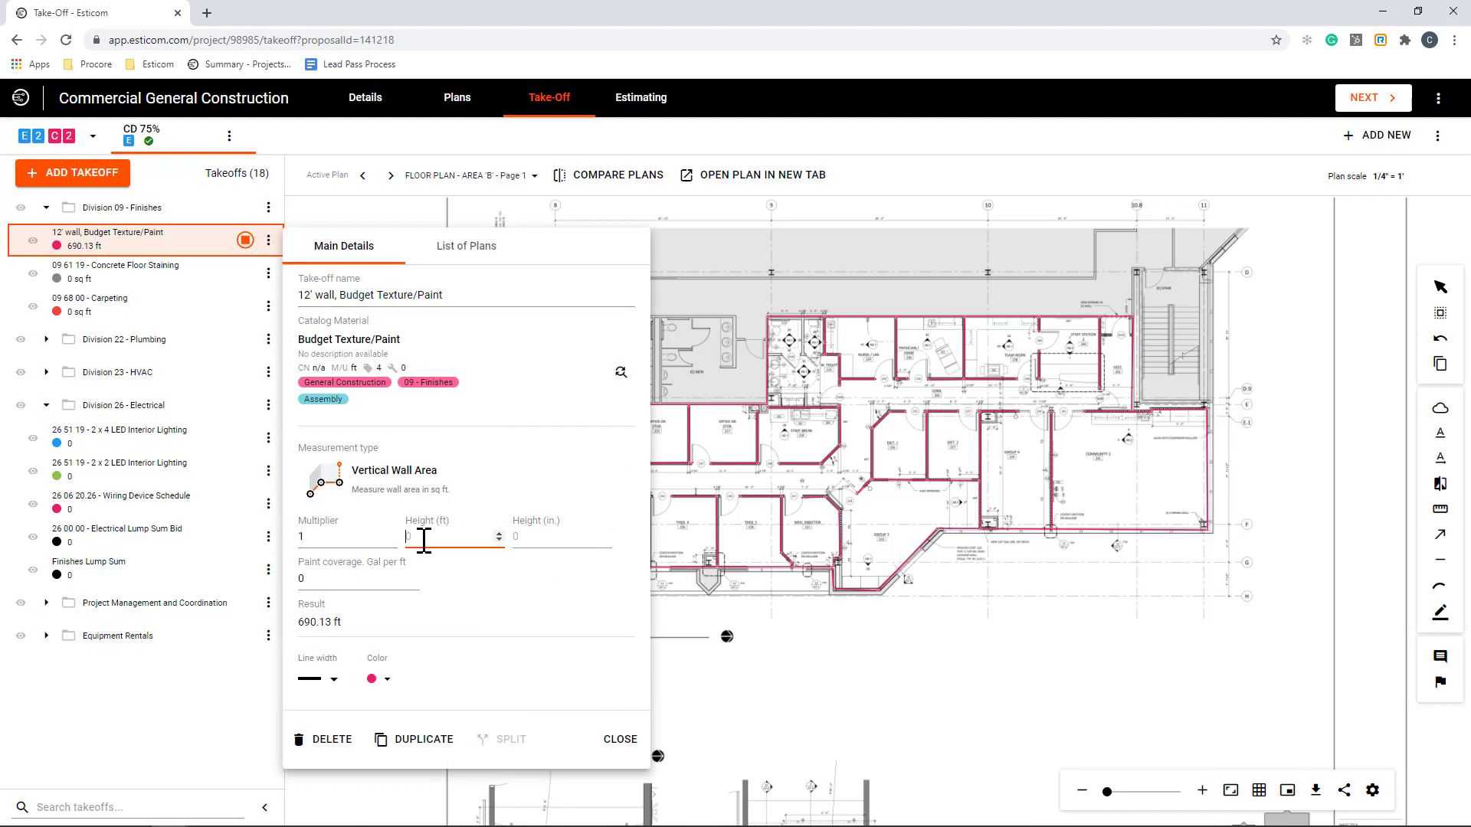
text(12)
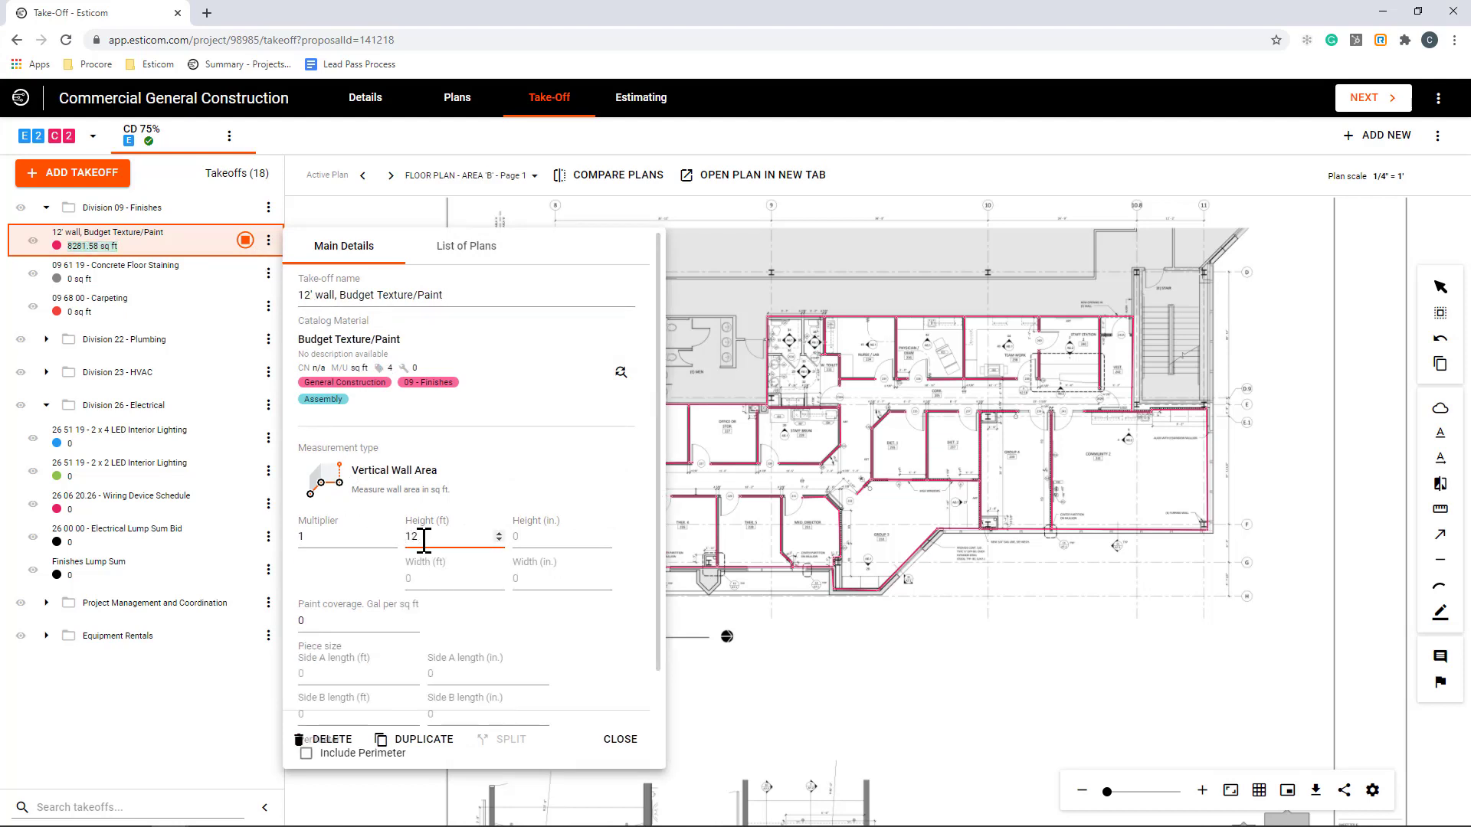
click(617, 740)
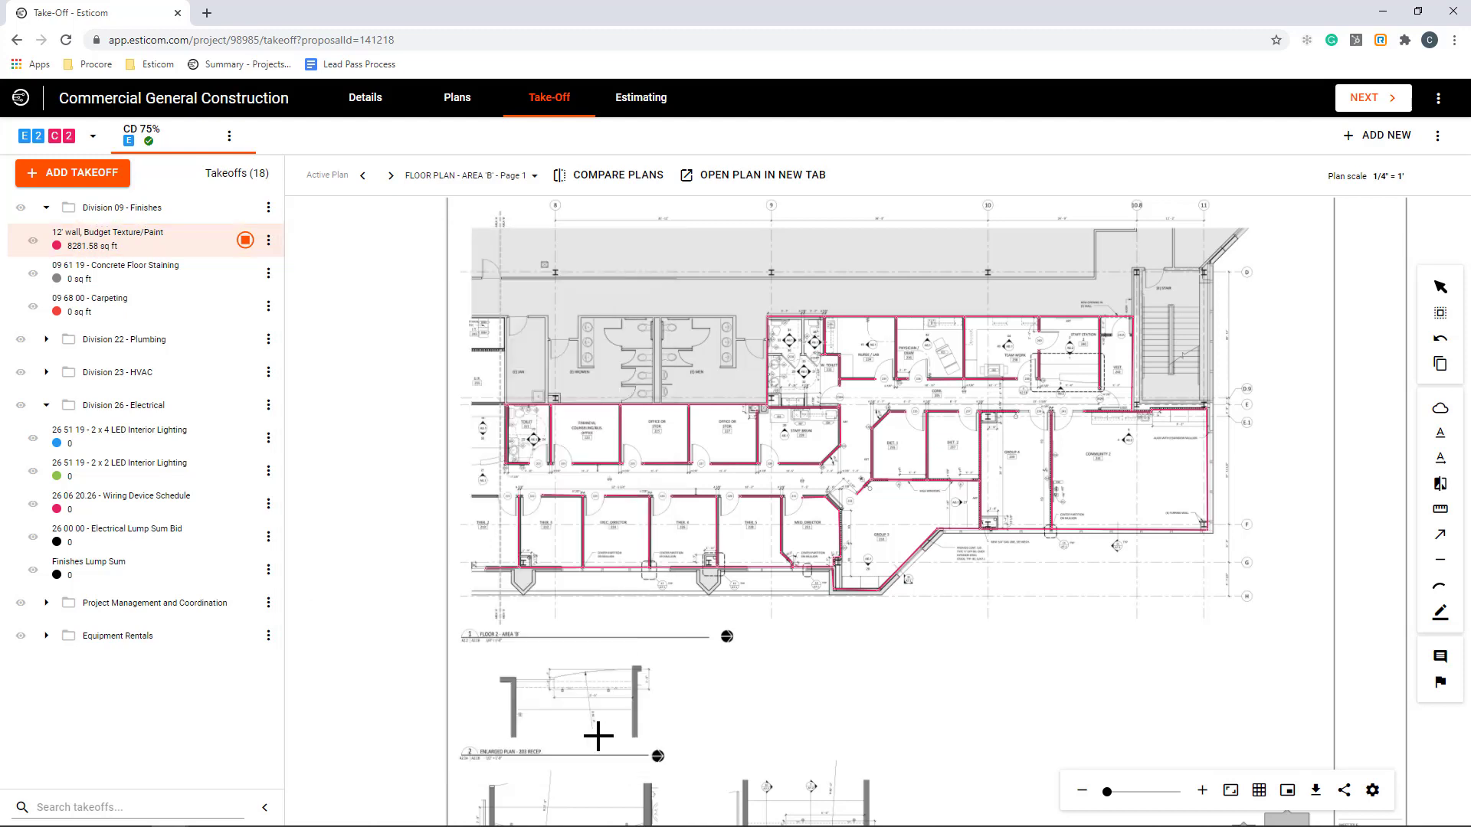
Activate Concrete Floor Staining and outline the floor area along the top walls to the stairs.
click(129, 274)
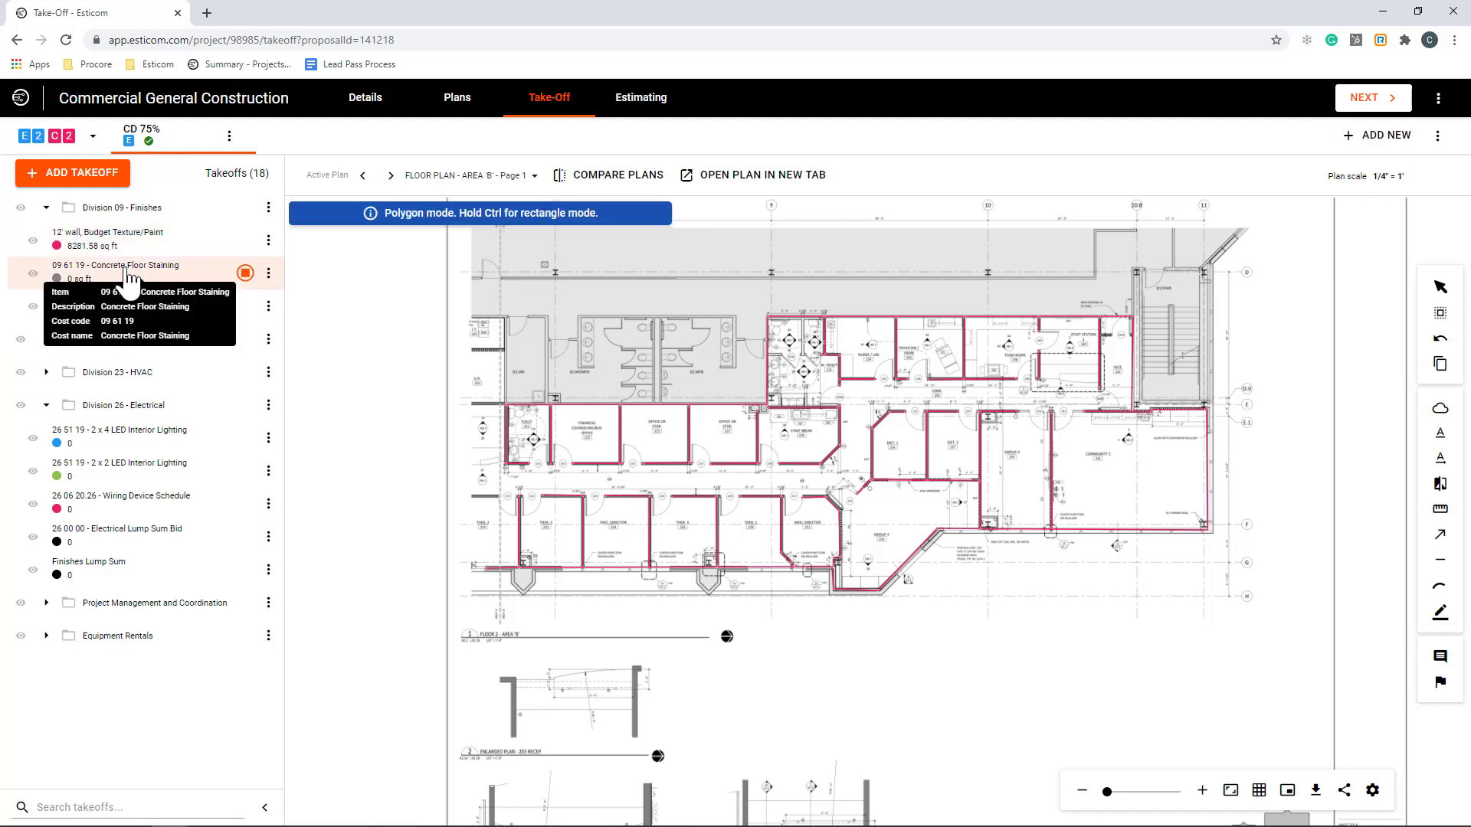
click(509, 404)
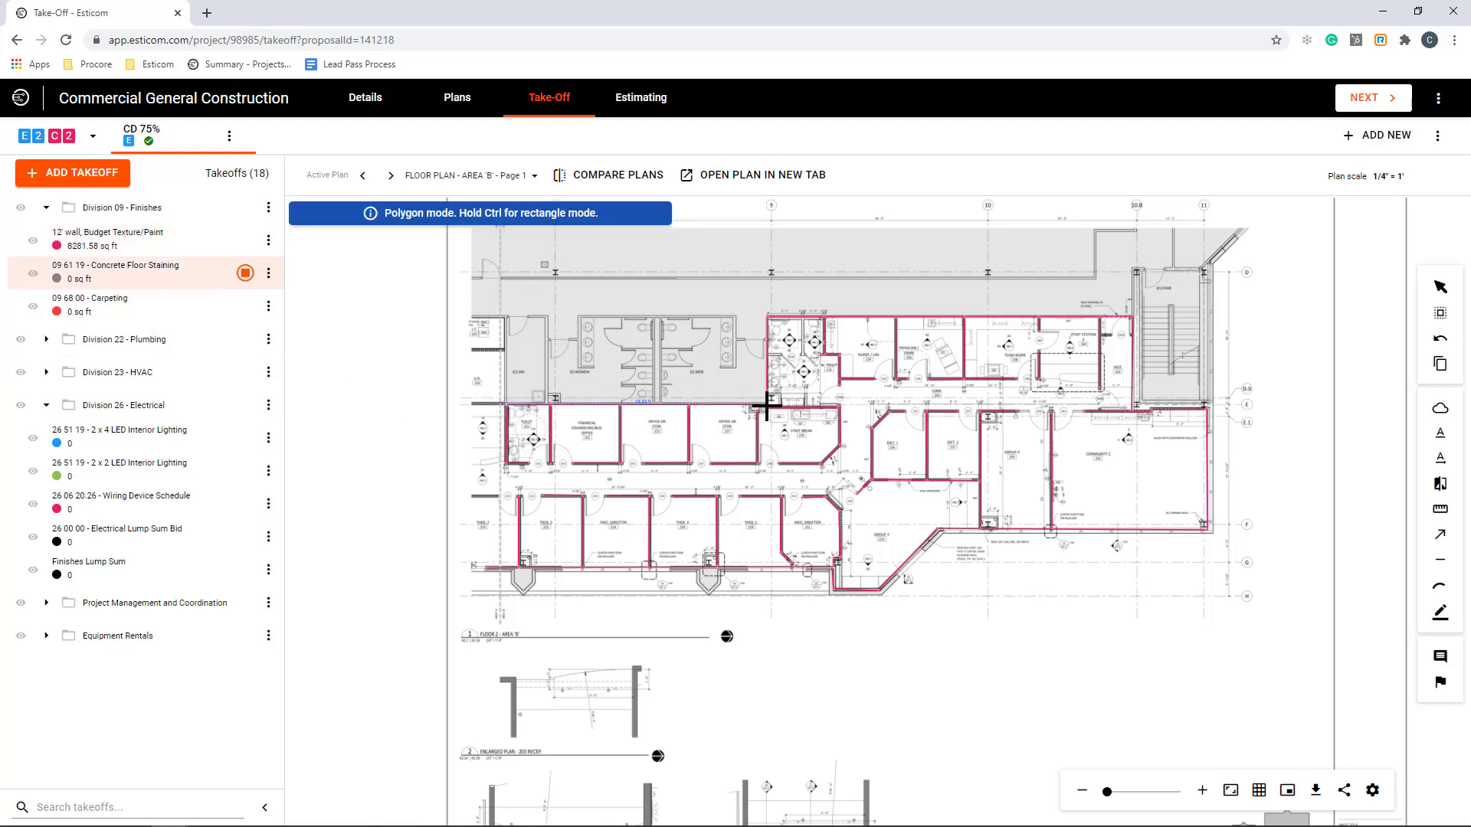
click(767, 405)
click(767, 319)
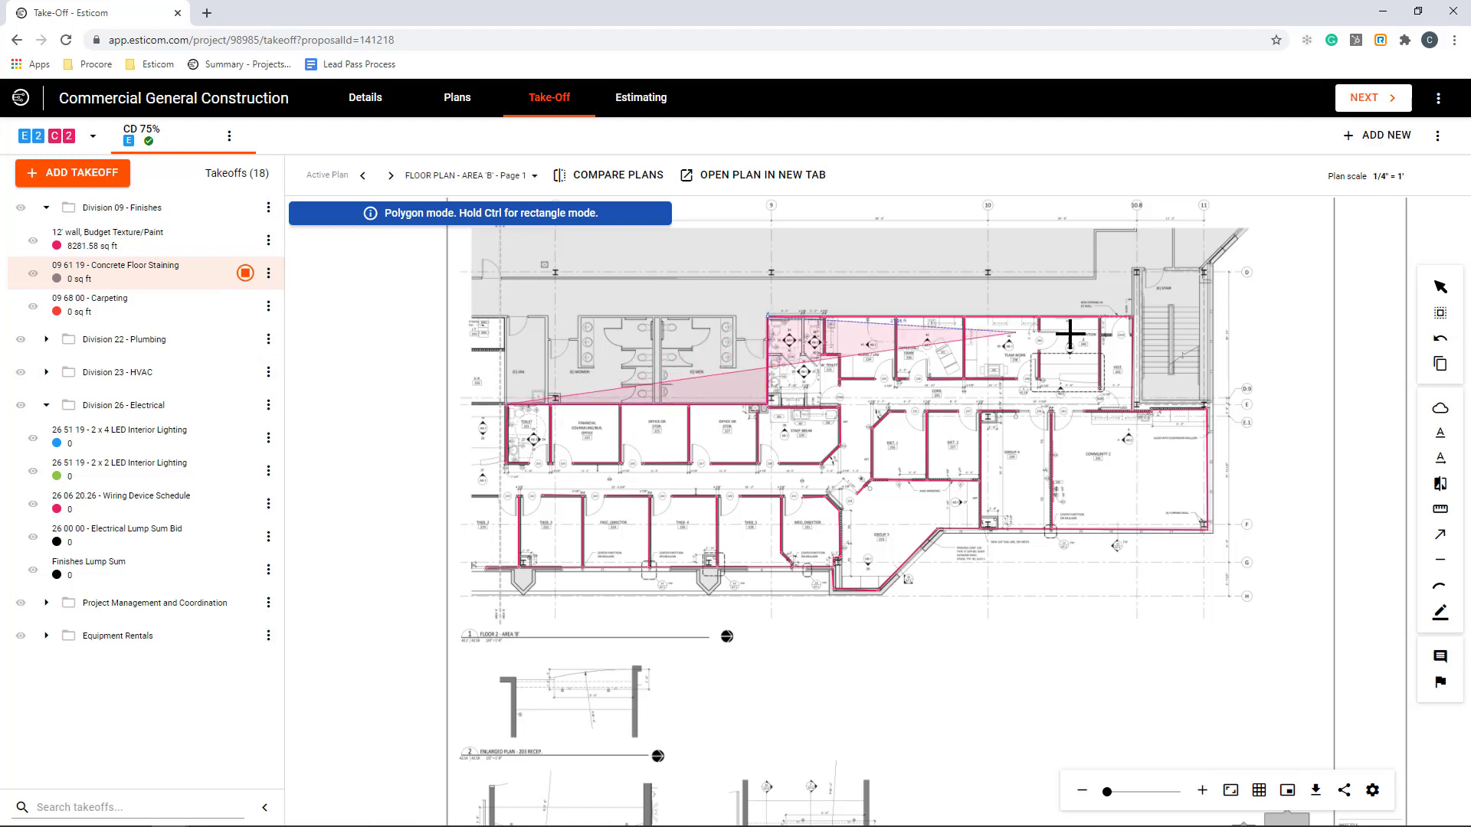
click(1134, 316)
click(1133, 406)
click(1207, 410)
Close the floor outline along the bottom walls and check its 3767.55 sq ft quantity.
click(1207, 528)
click(938, 529)
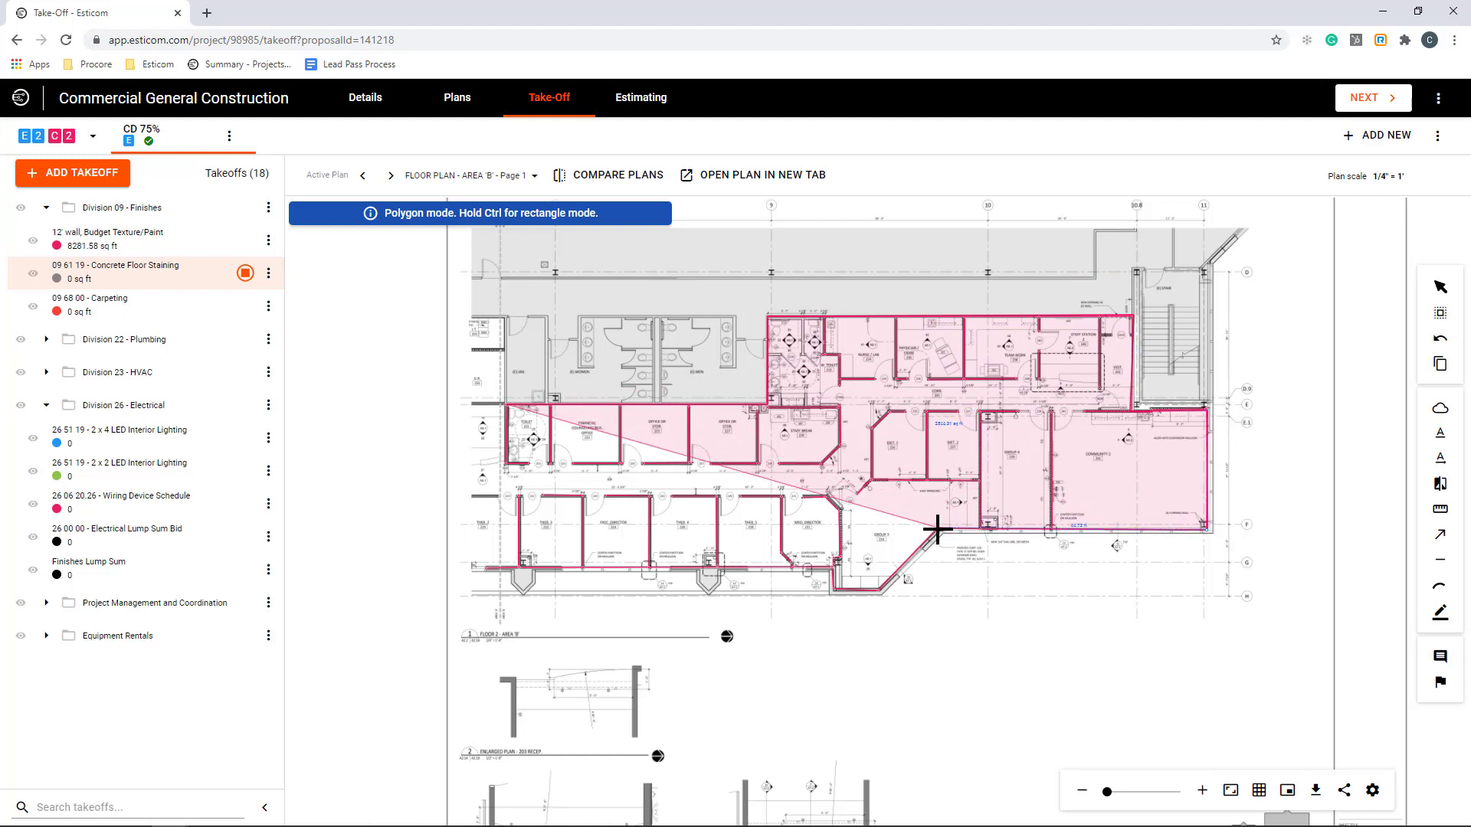
click(881, 591)
click(834, 591)
click(834, 568)
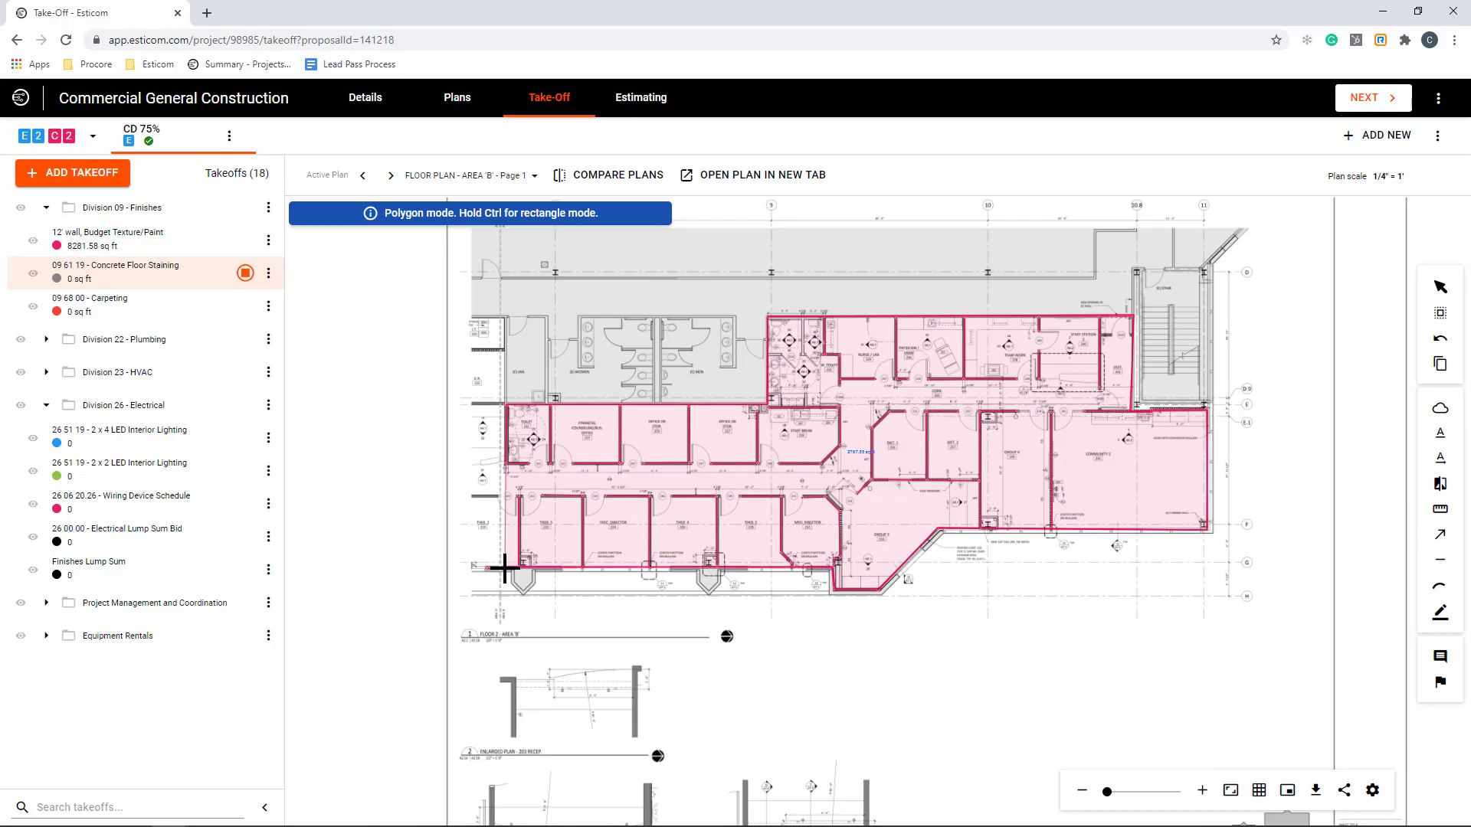
double_click(505, 568)
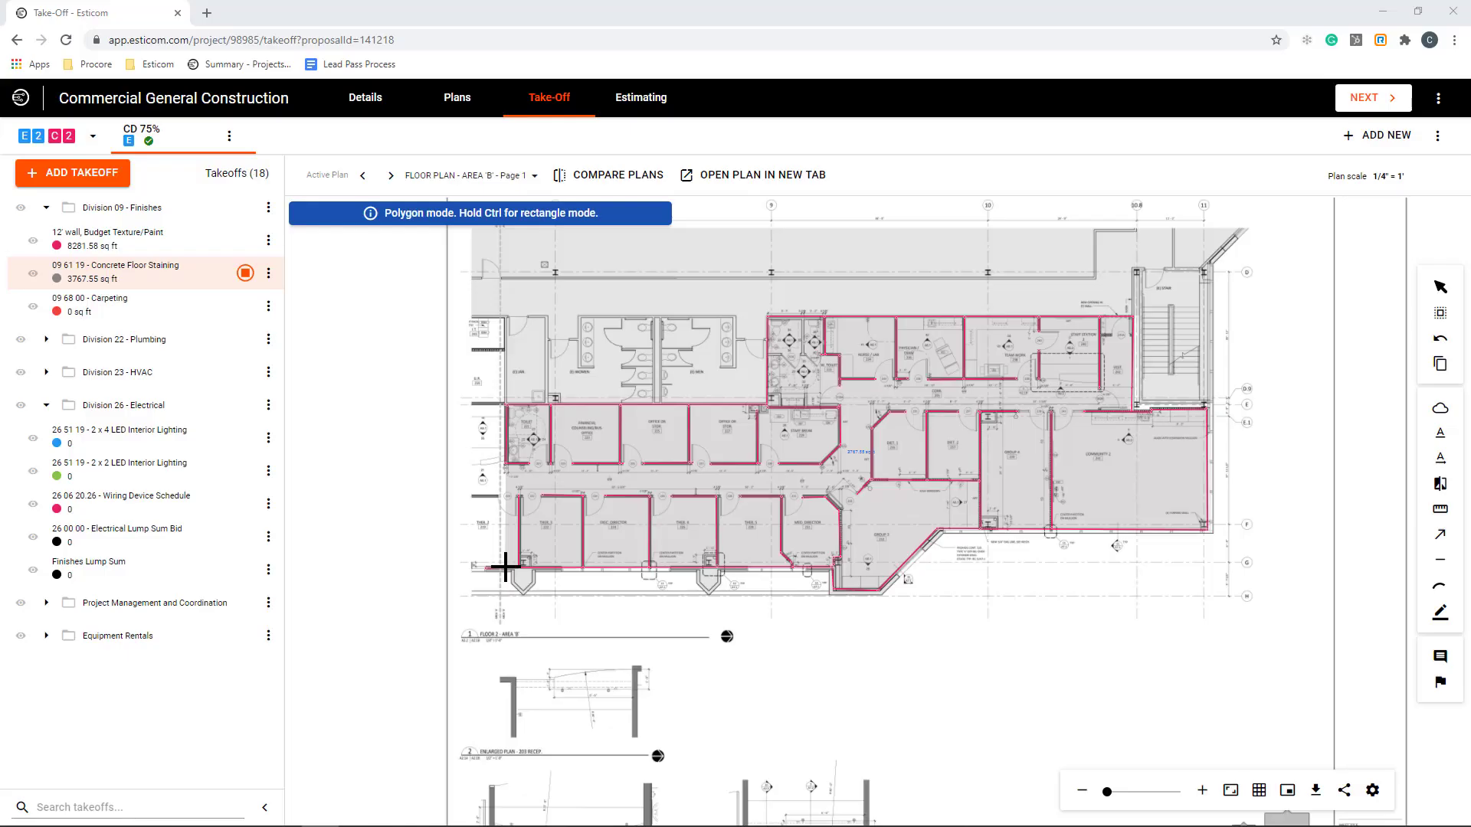
click(267, 273)
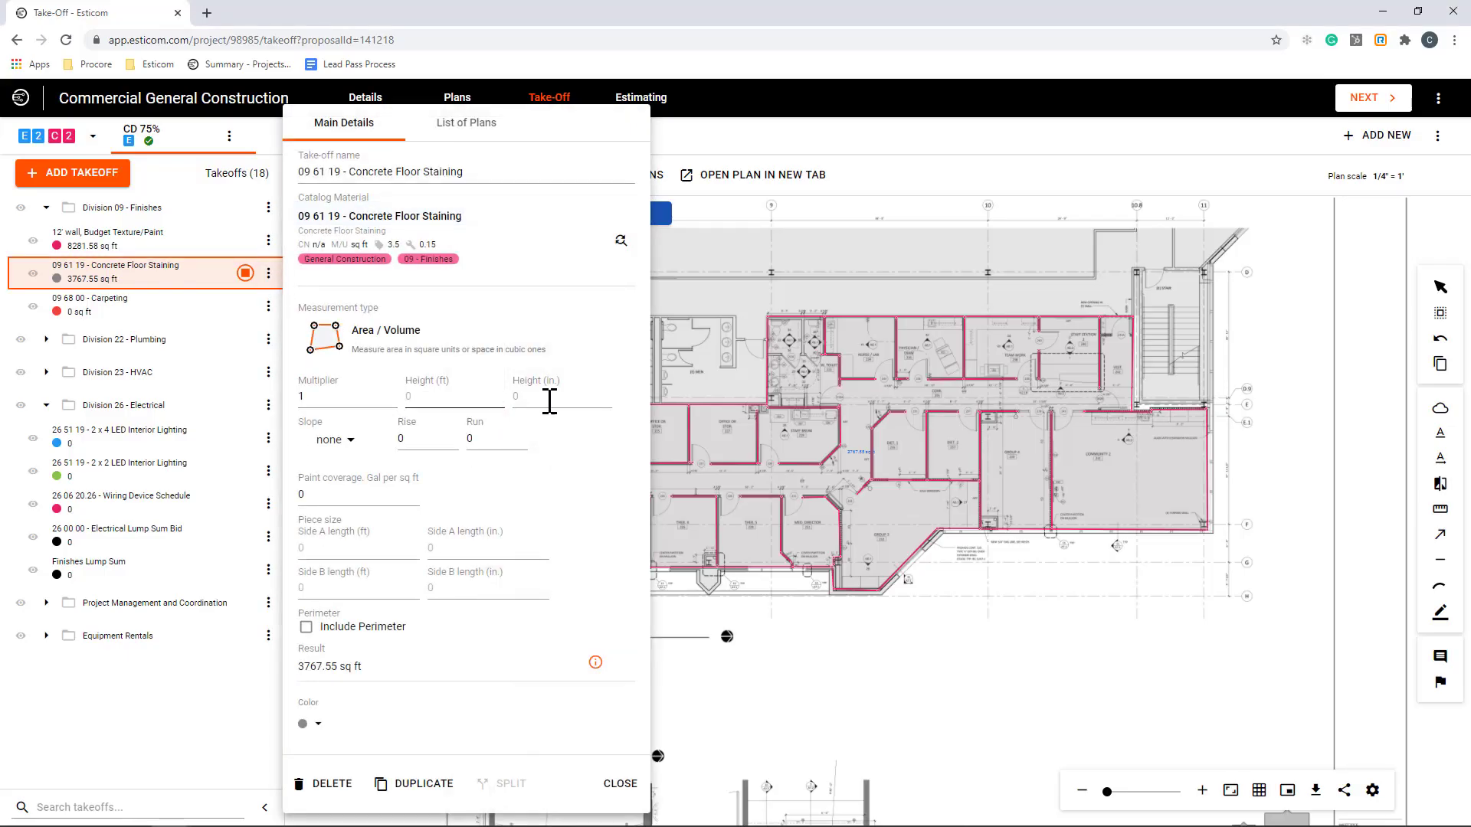
Switch the active plan to FLOOR 2 PLAN - AREA 'B' - LIGHTING - Page 6.
click(621, 783)
click(494, 176)
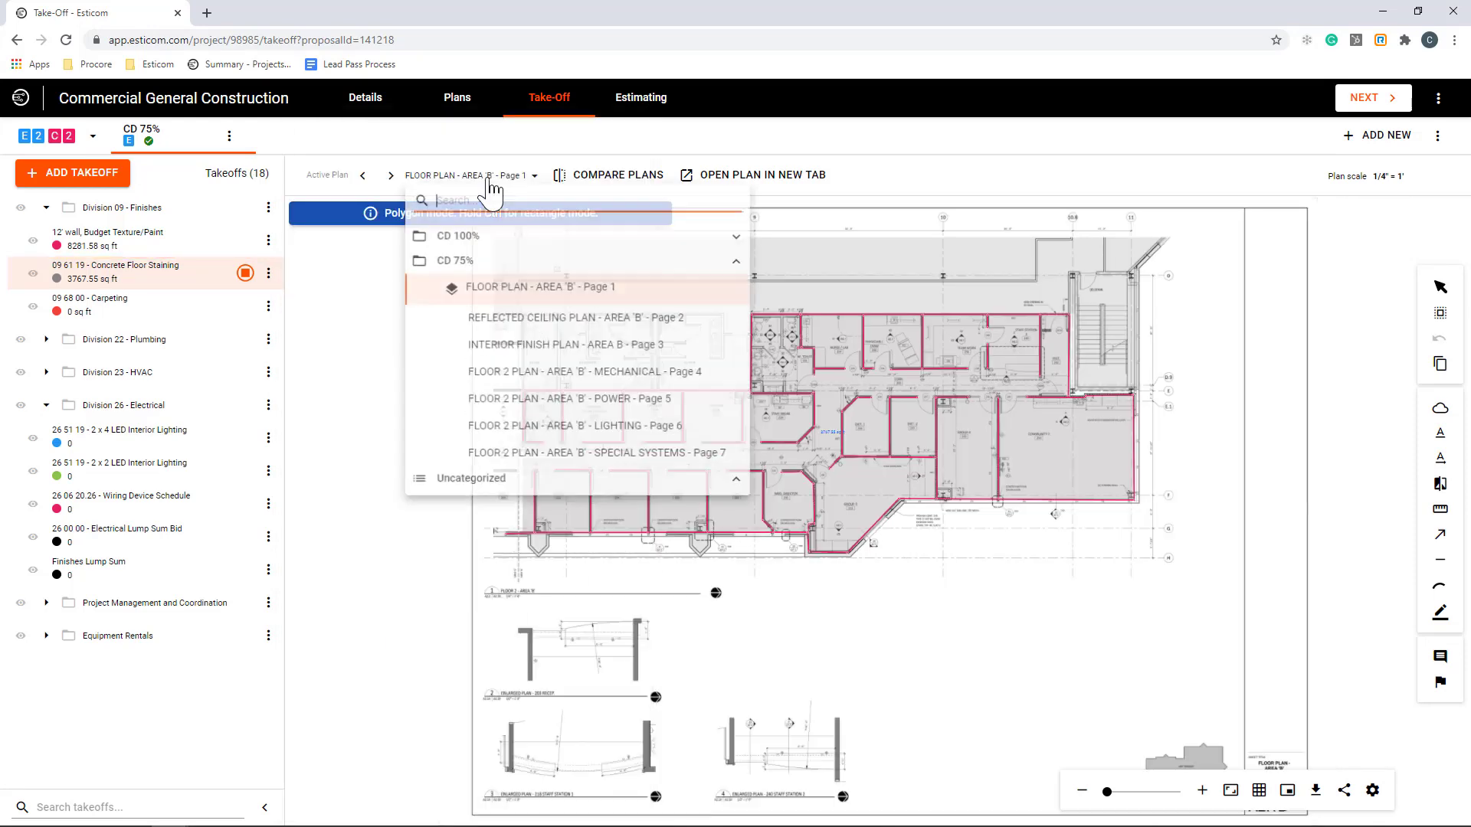
click(510, 433)
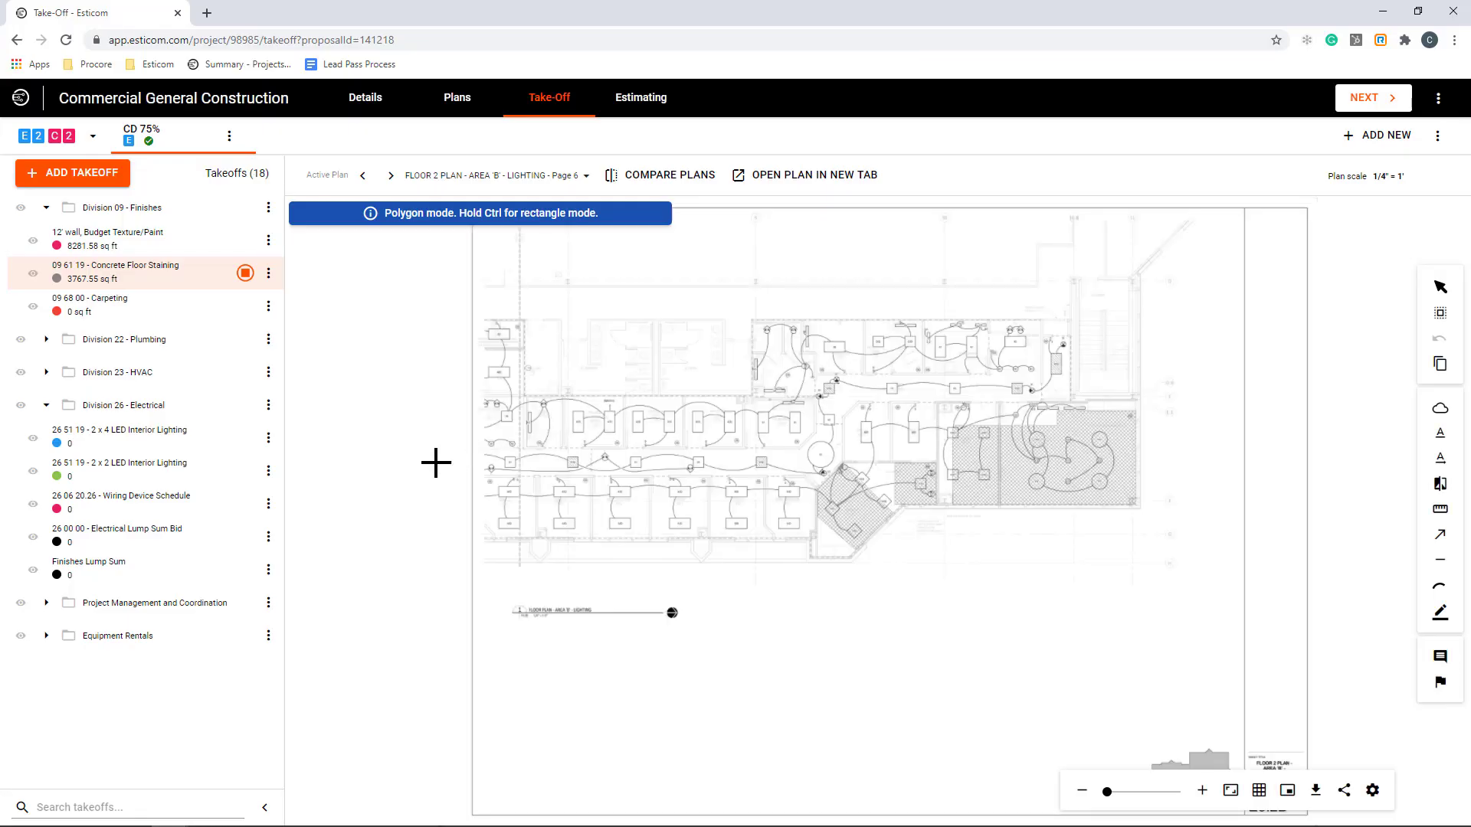
Count six A1D fixtures for the 2 x 4 LED Interior Lighting takeoff.
click(257, 460)
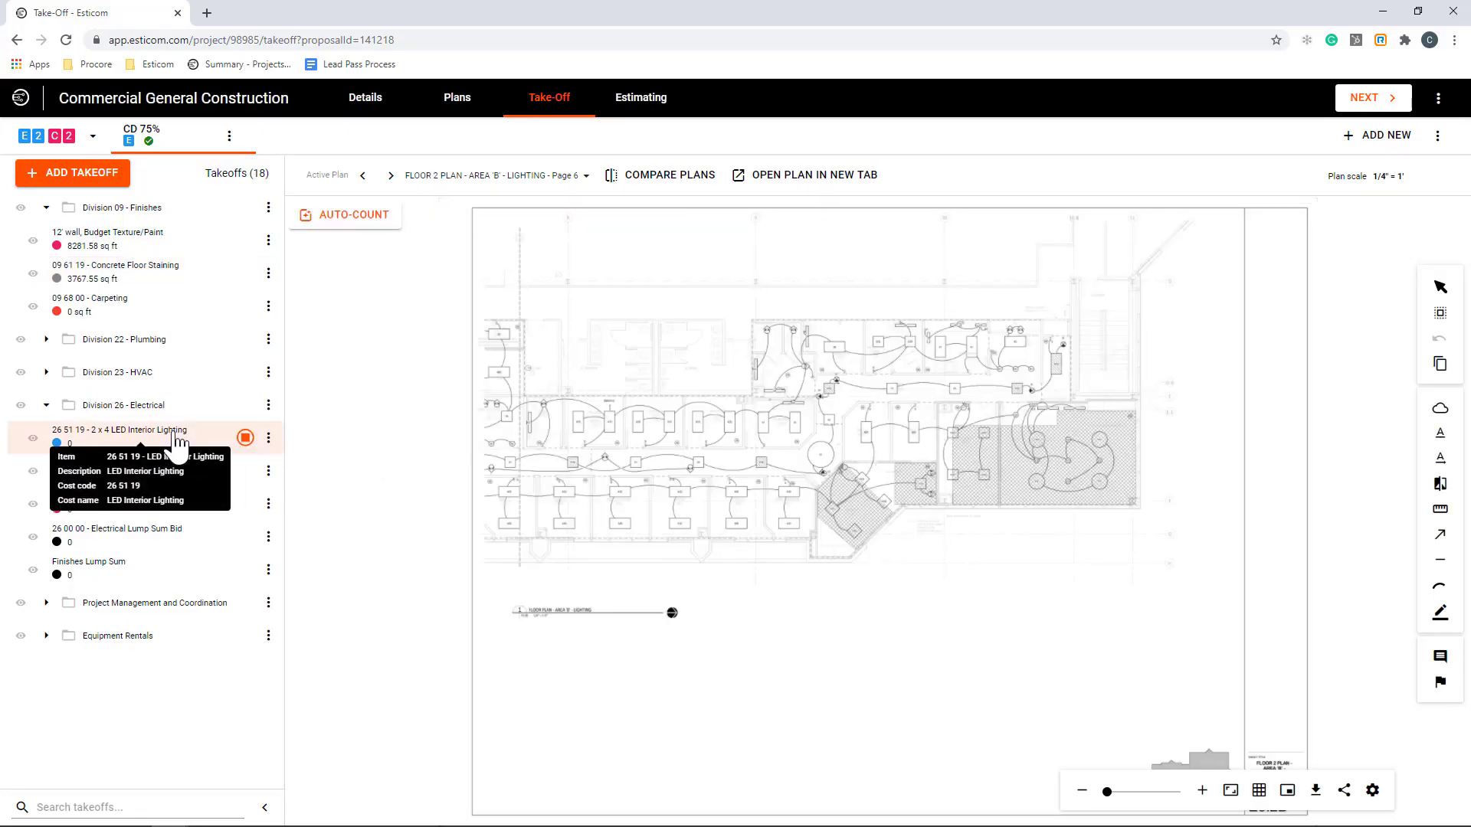
scroll(551, 502, up, 3)
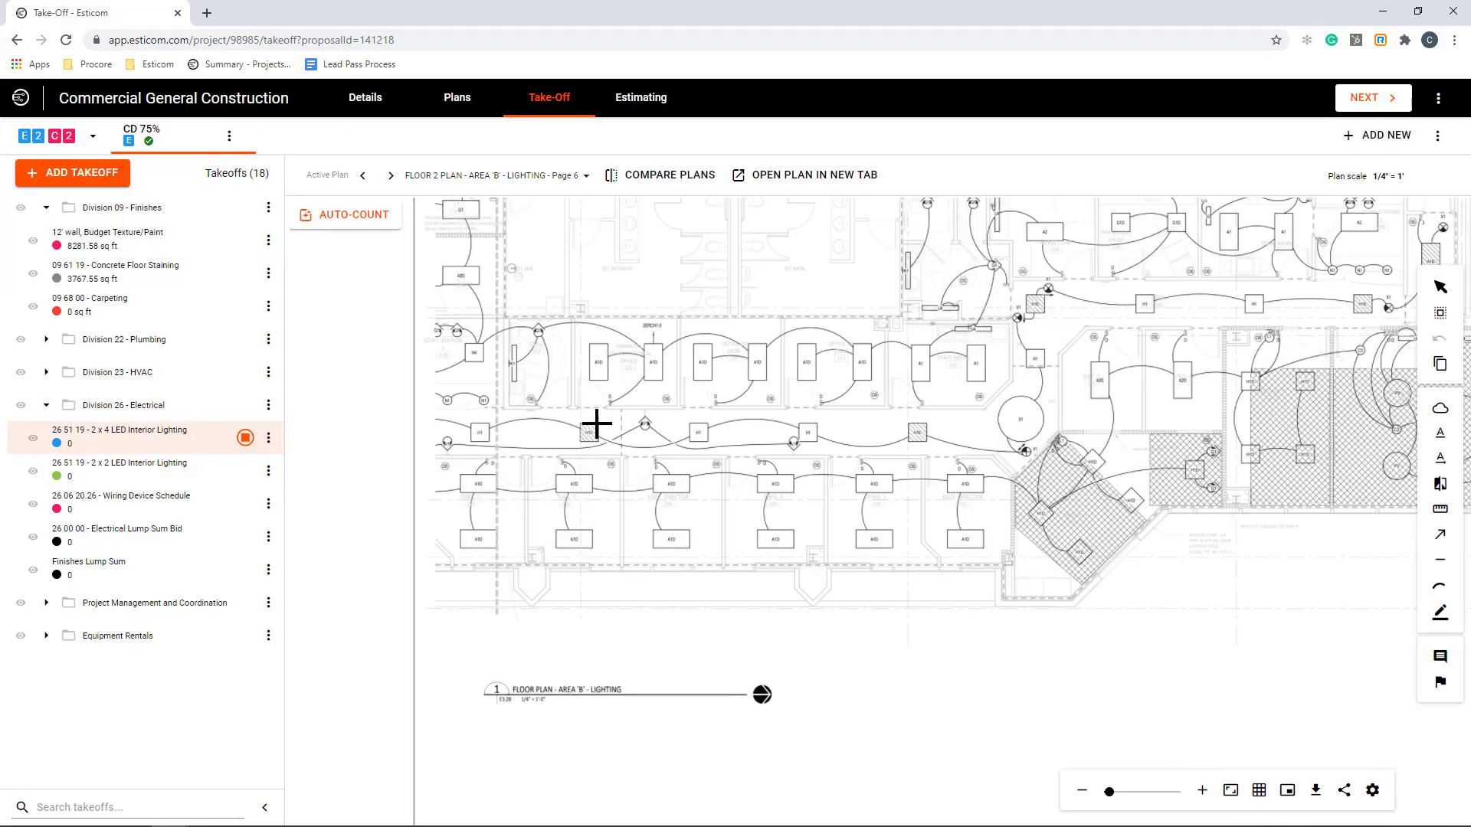
click(597, 365)
click(653, 364)
click(704, 365)
click(759, 365)
click(807, 365)
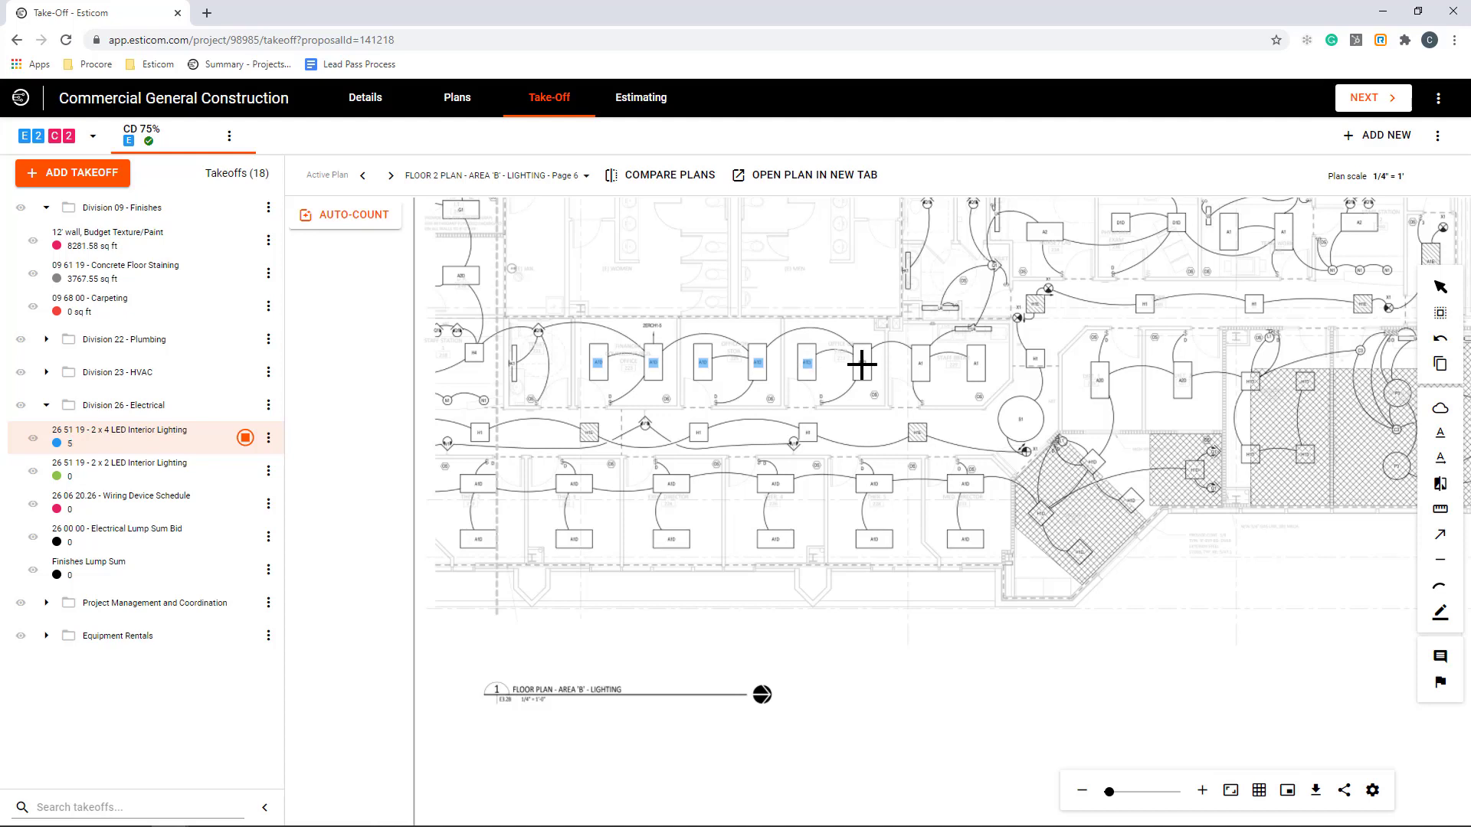
click(862, 366)
Box-select and delete the count markers, returning the 2 x 4 LED count to 0.
drag(942, 416, 866, 450)
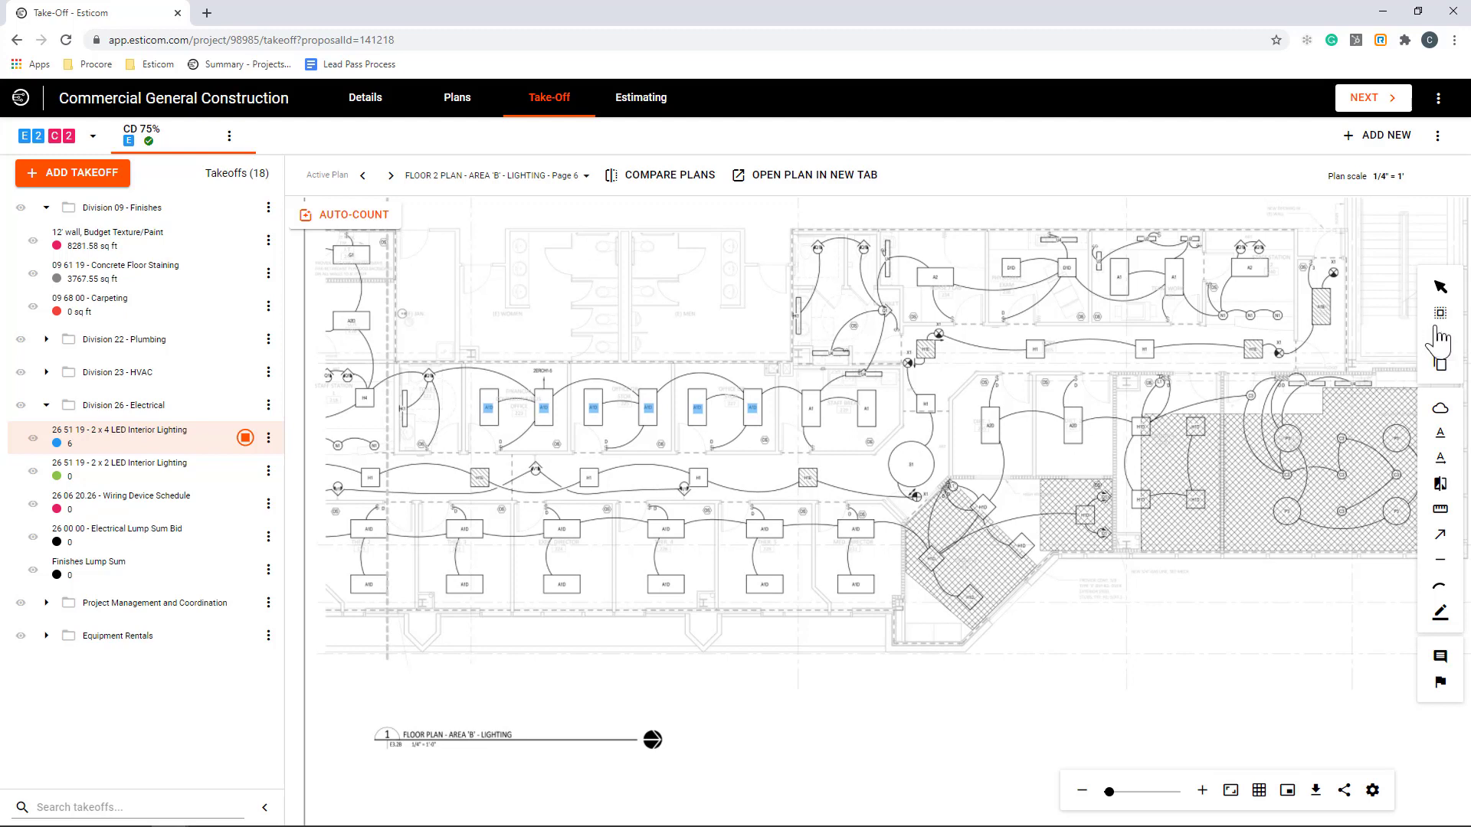
click(1440, 312)
drag(465, 371, 649, 463)
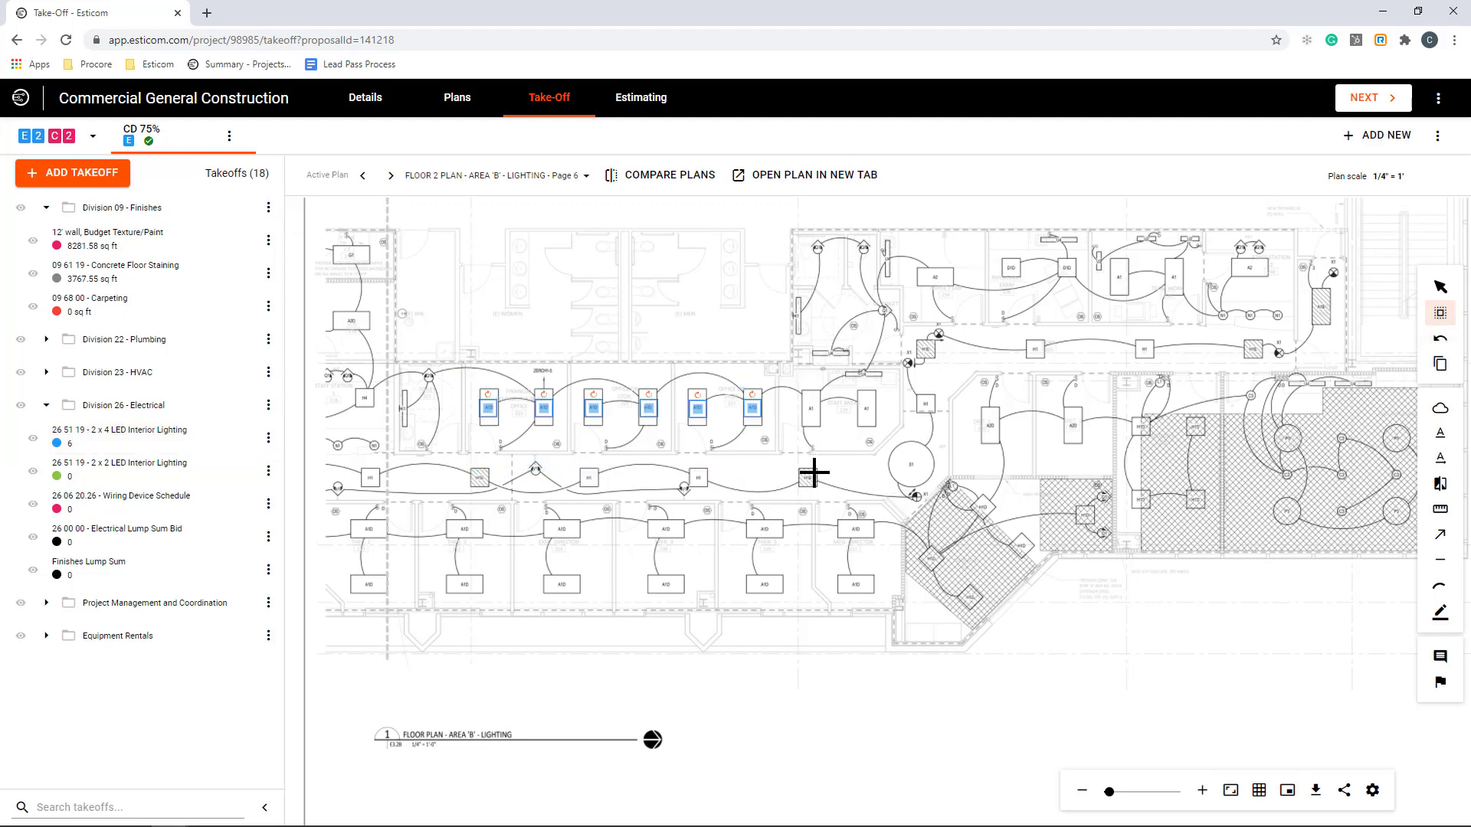
key(Delete)
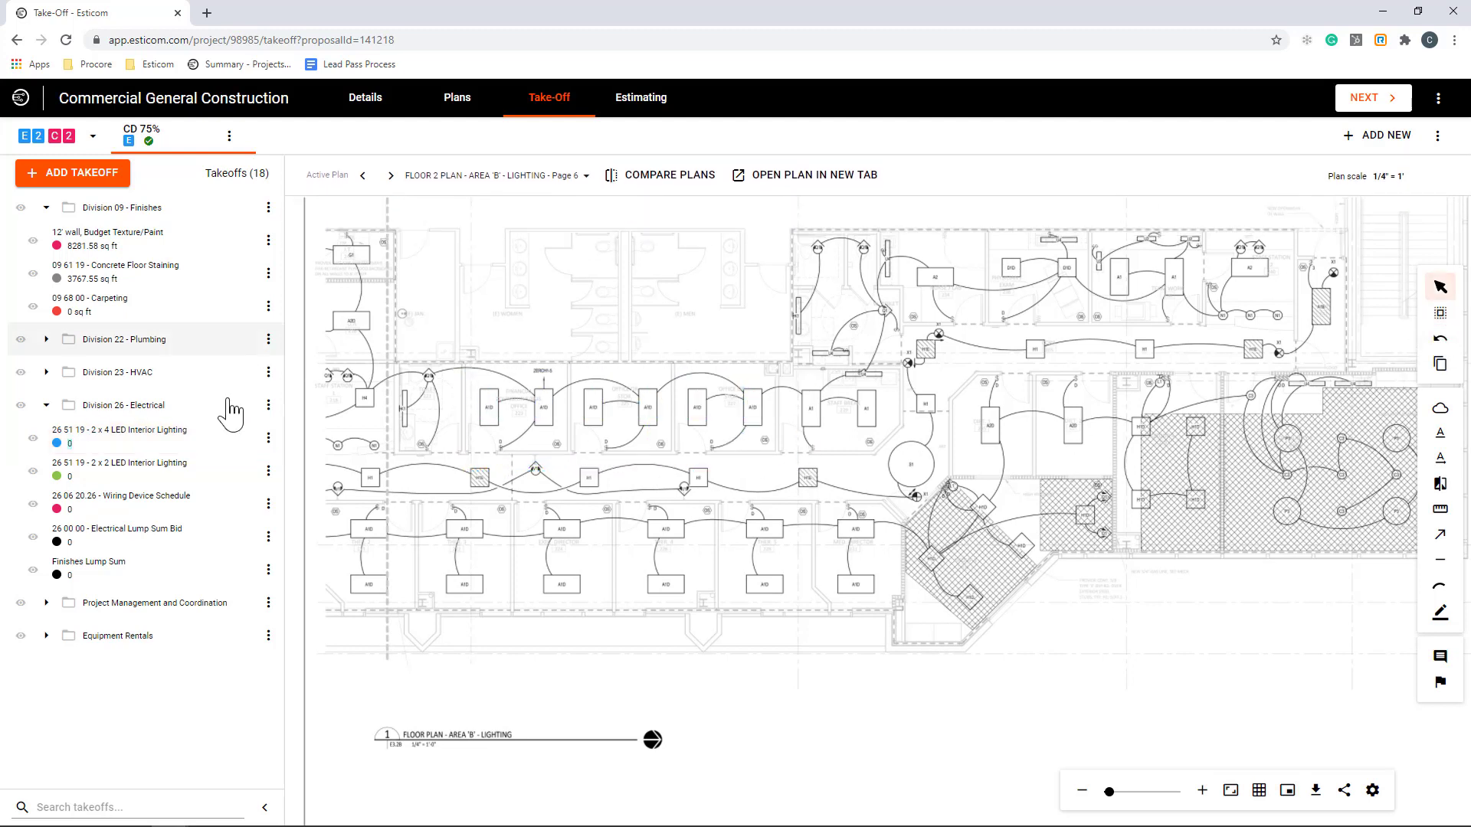
Box an A1D fixture symbol as the auto-count sample for the 2x4 LED Interior Lighting takeoff.
click(145, 439)
click(353, 215)
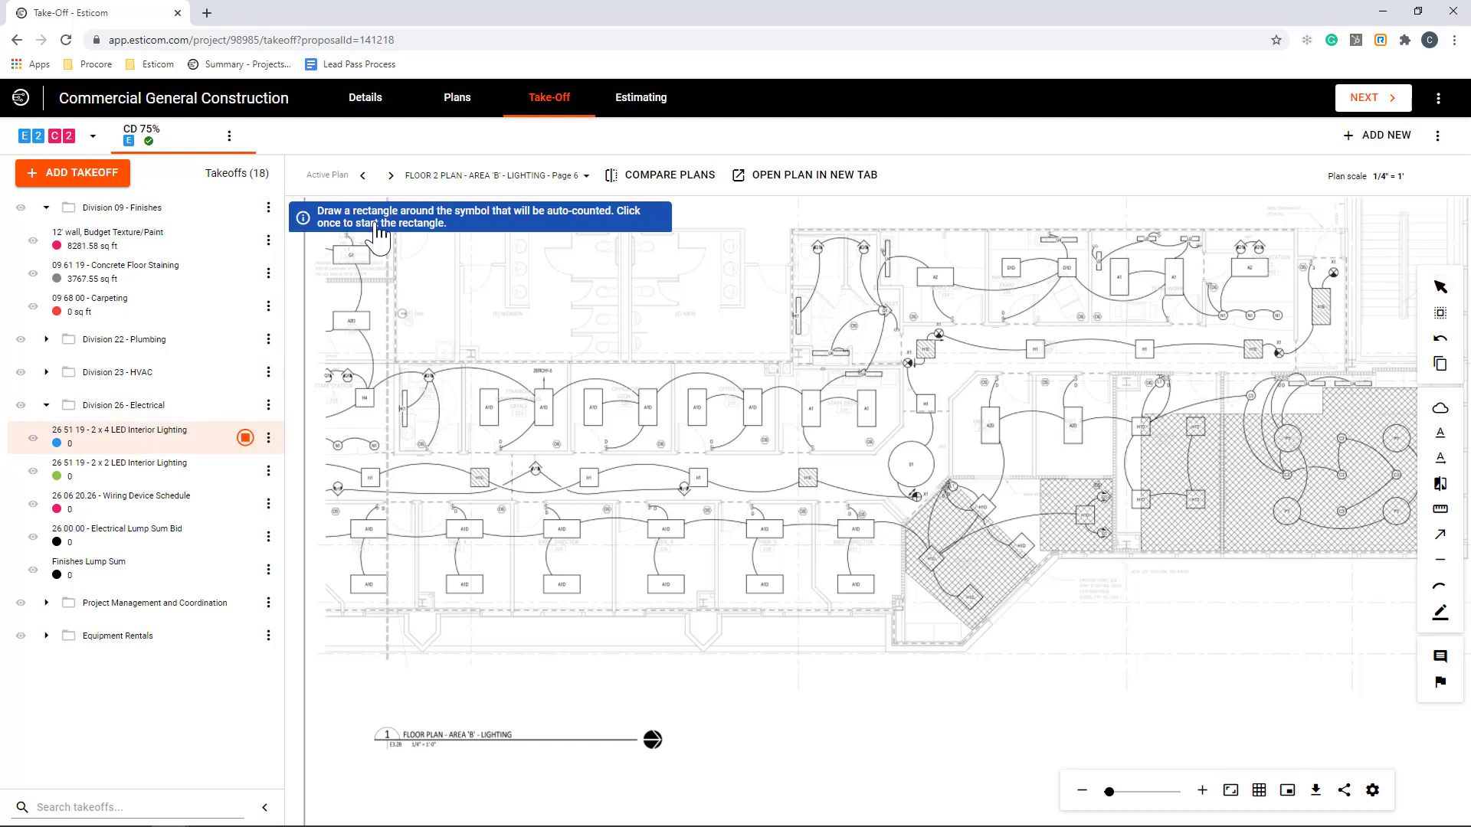
click(479, 387)
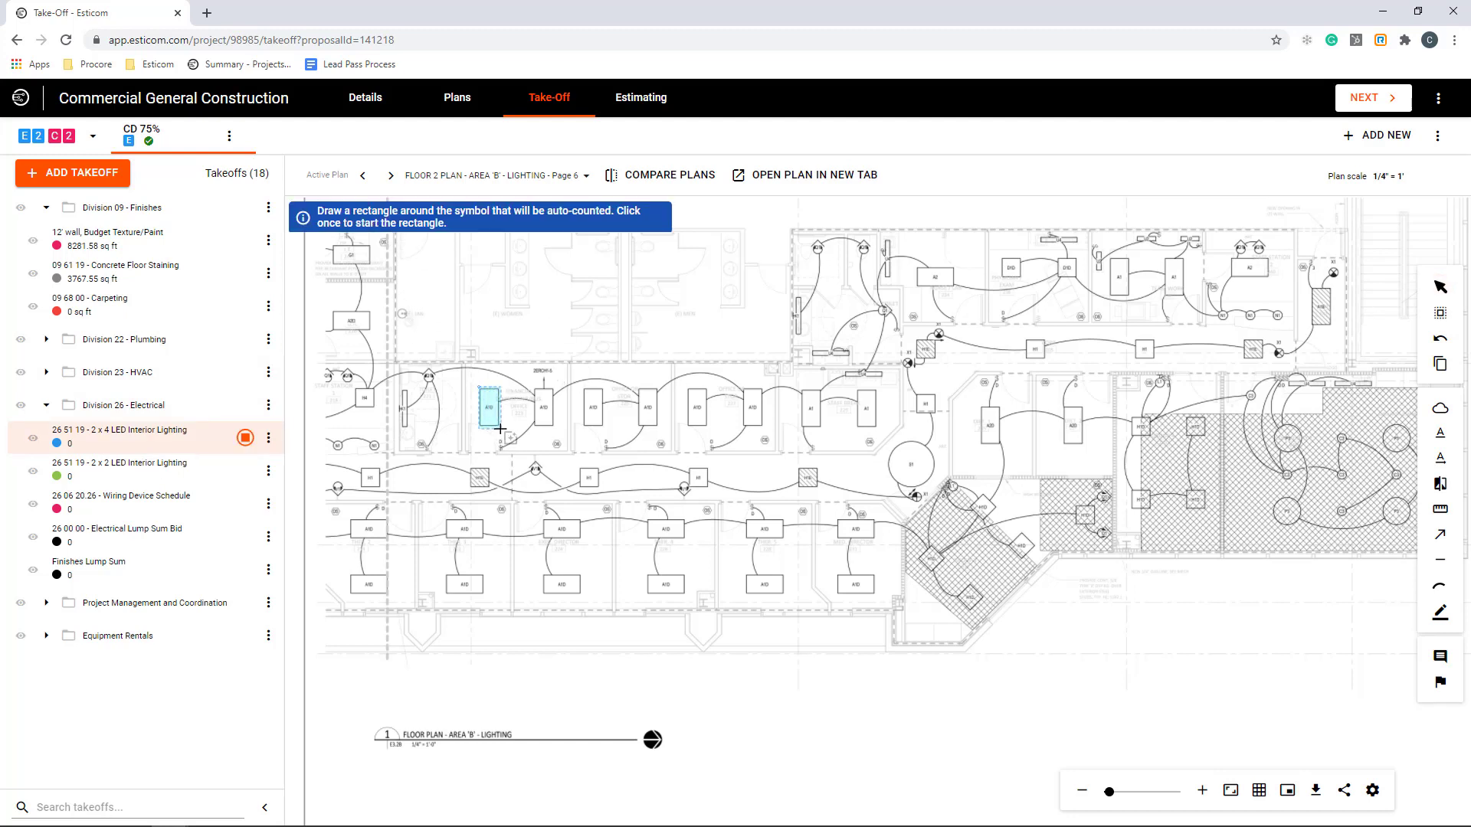
click(500, 427)
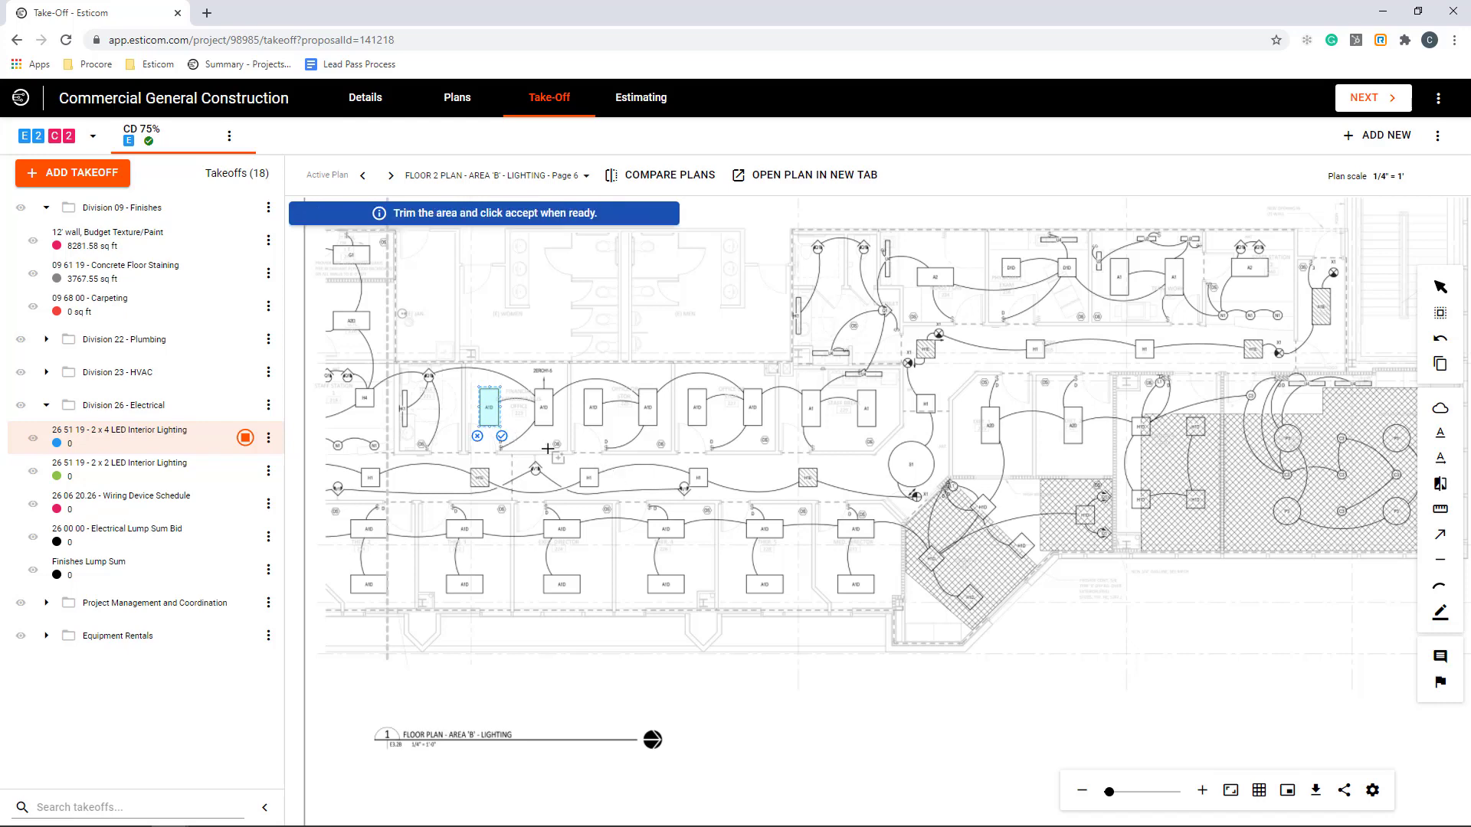
click(502, 436)
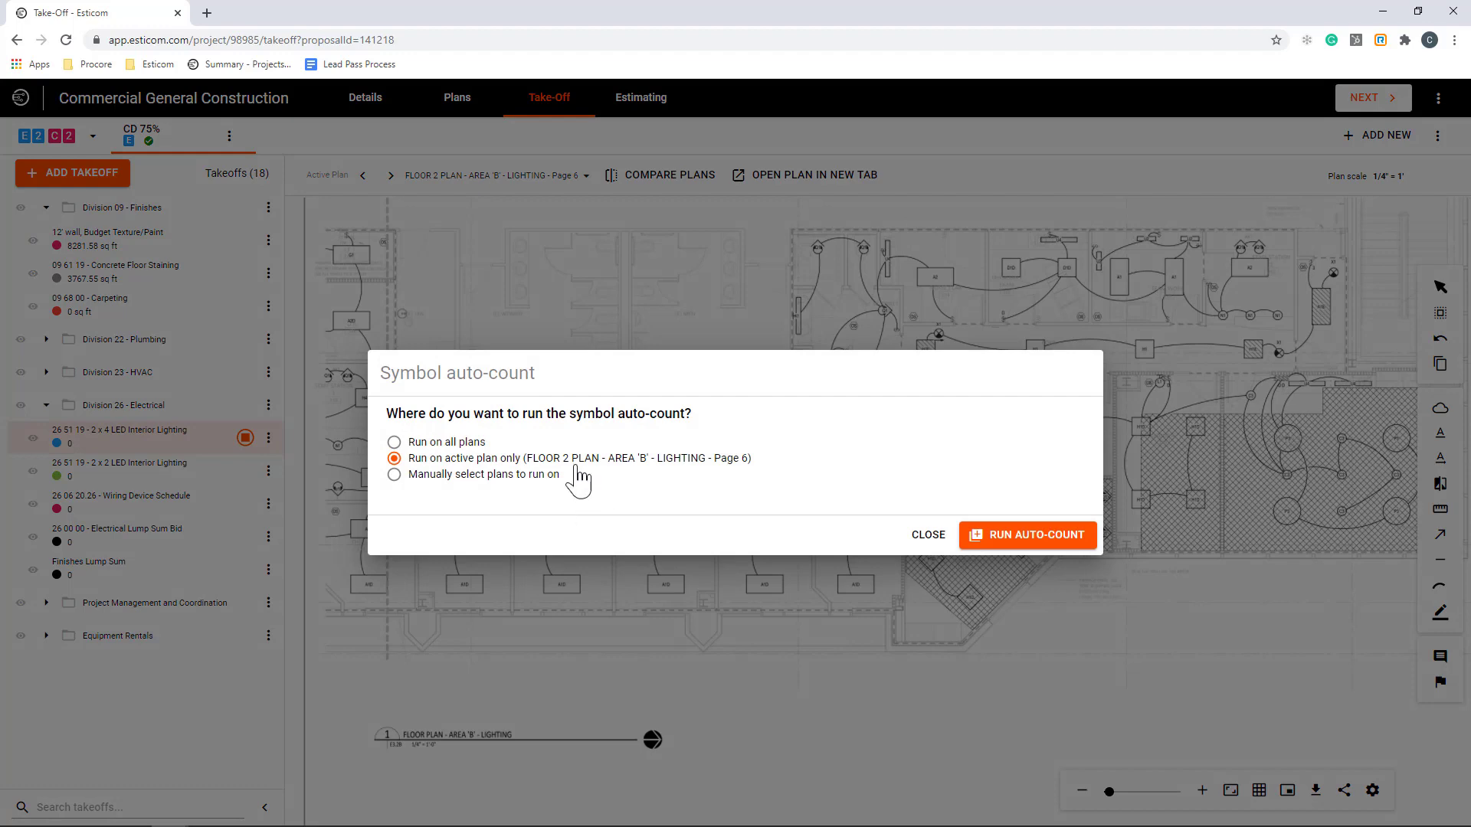
Auto-count the active plan, drop two wrong matches, add the A1E match, and save for 27.
click(1060, 548)
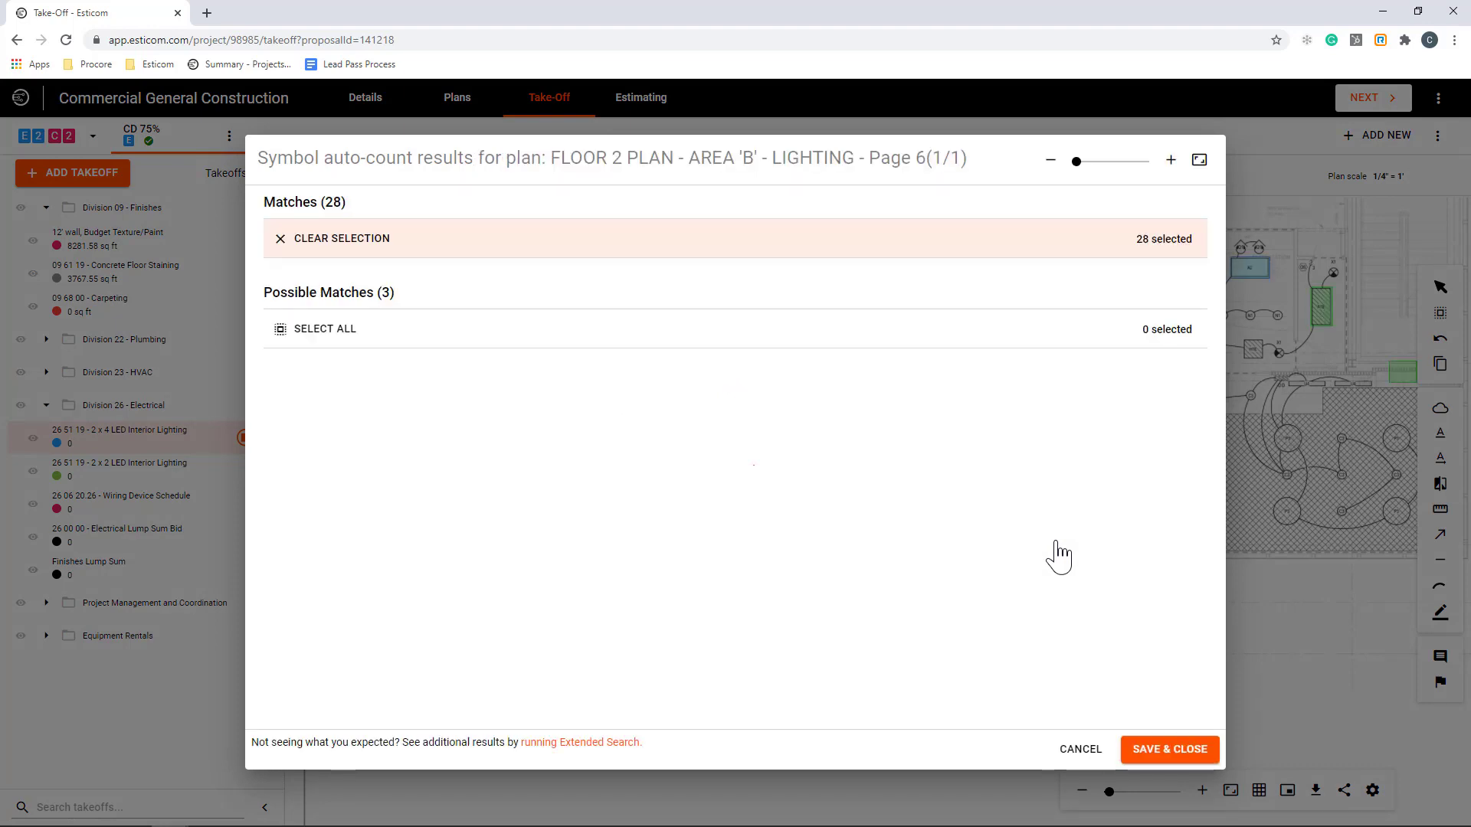
scroll(834, 452, down, 9)
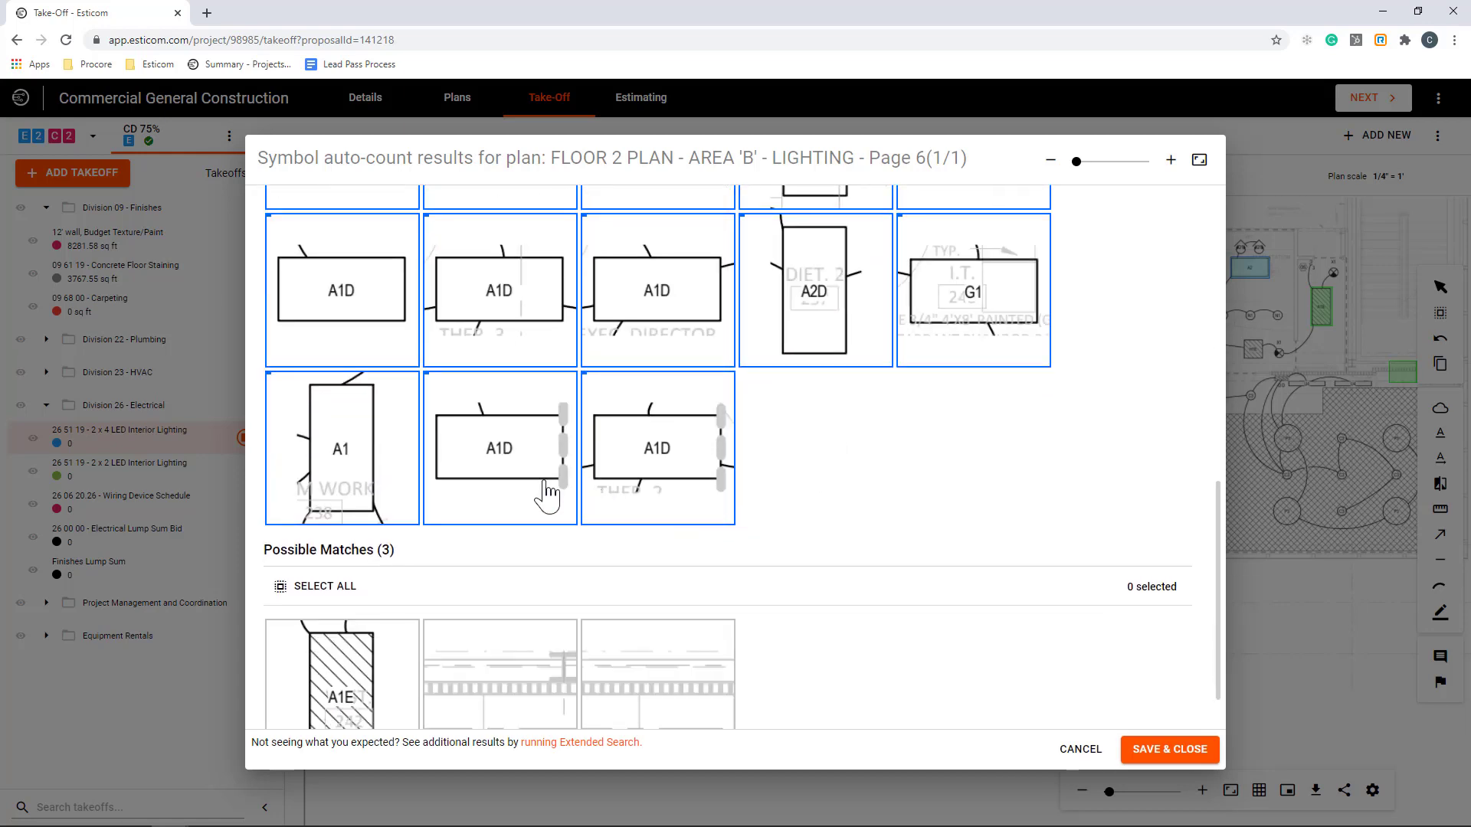
click(543, 494)
click(640, 493)
click(351, 693)
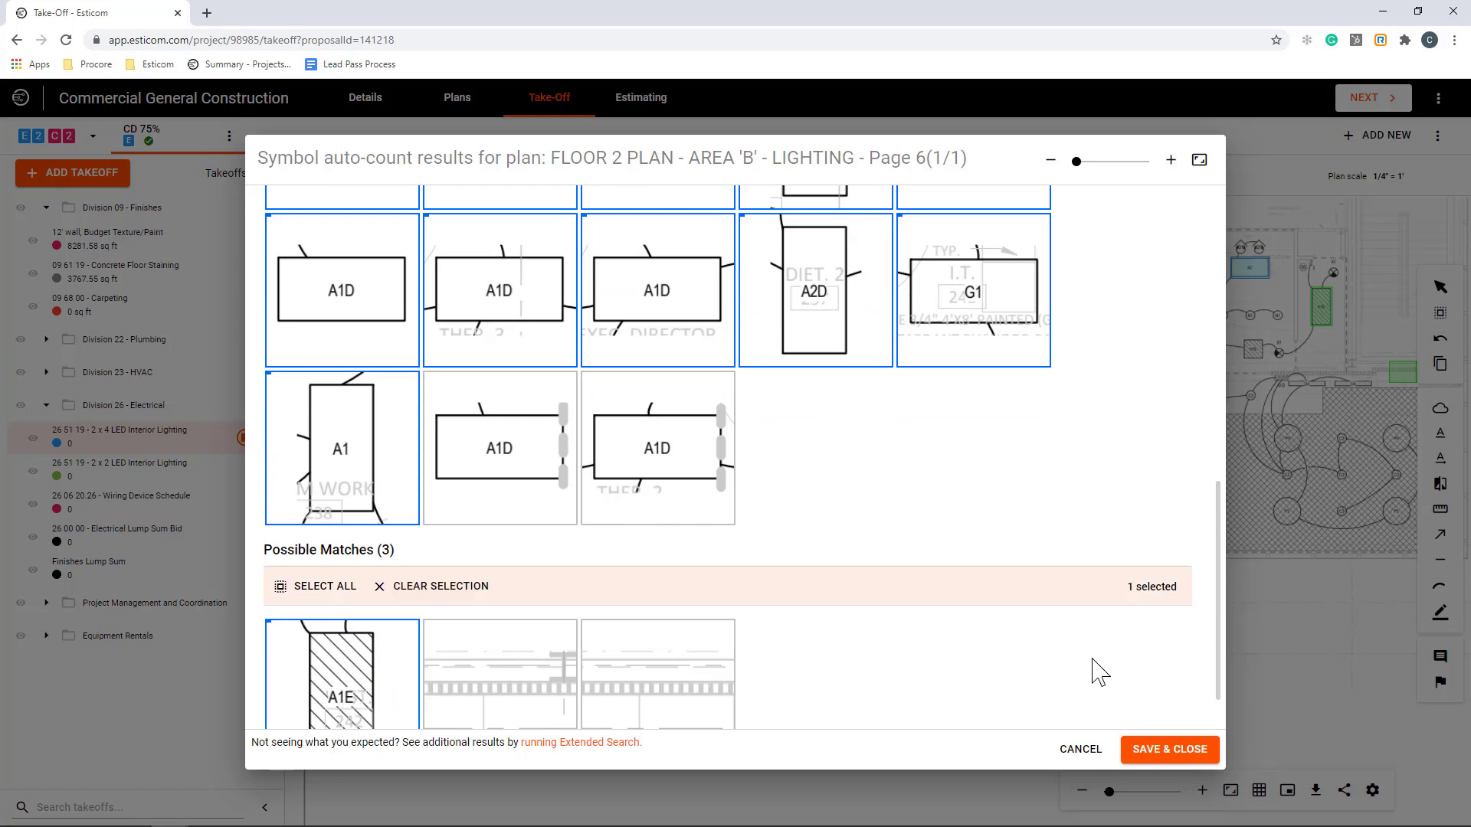
click(1154, 752)
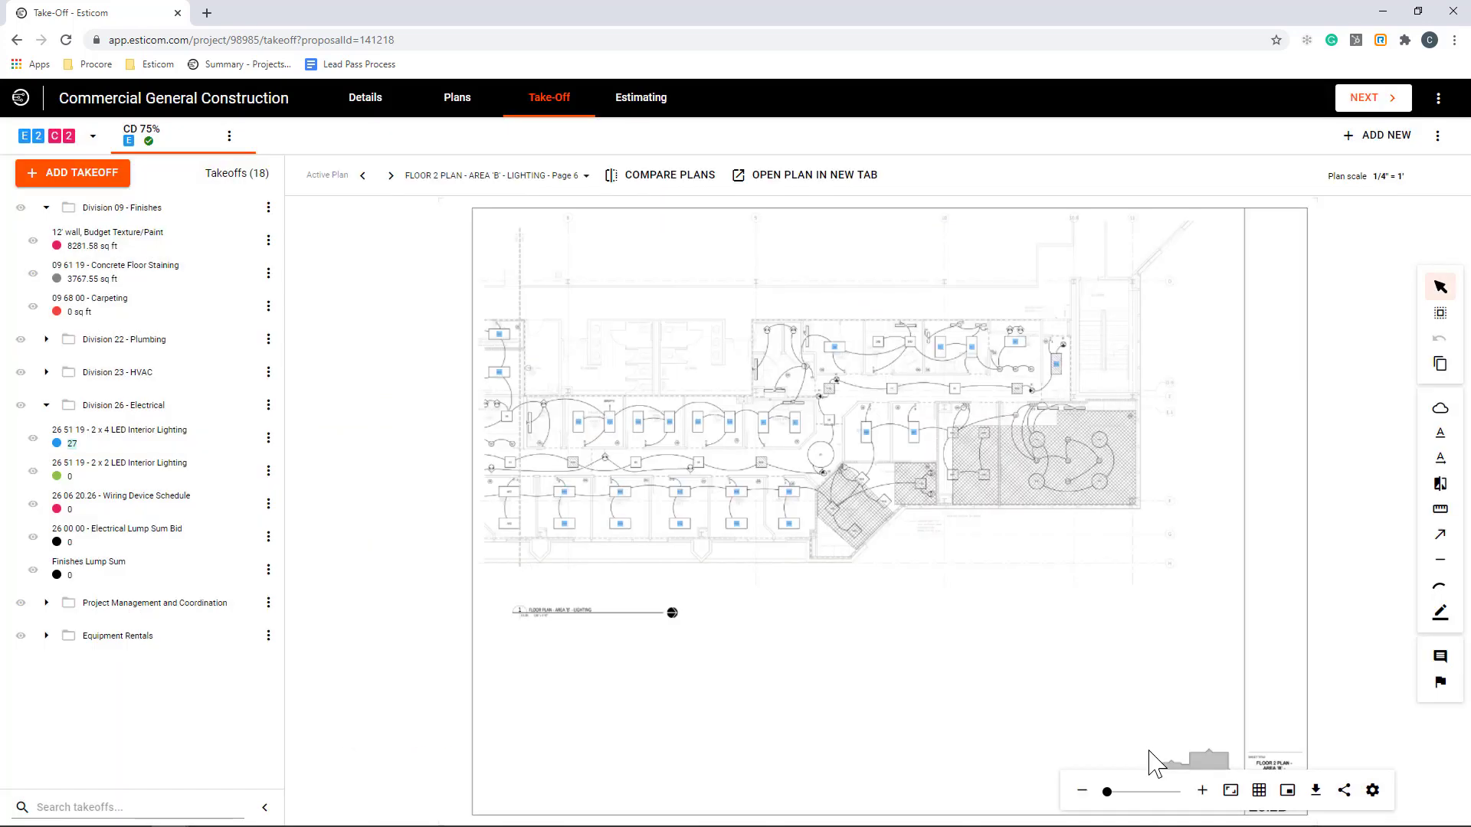
Compare against FLOOR 2 PLAN - AREA 'B' - LIGHTING - Page 5 and swap it in for Page 6.
scroll(732, 606, up, 3)
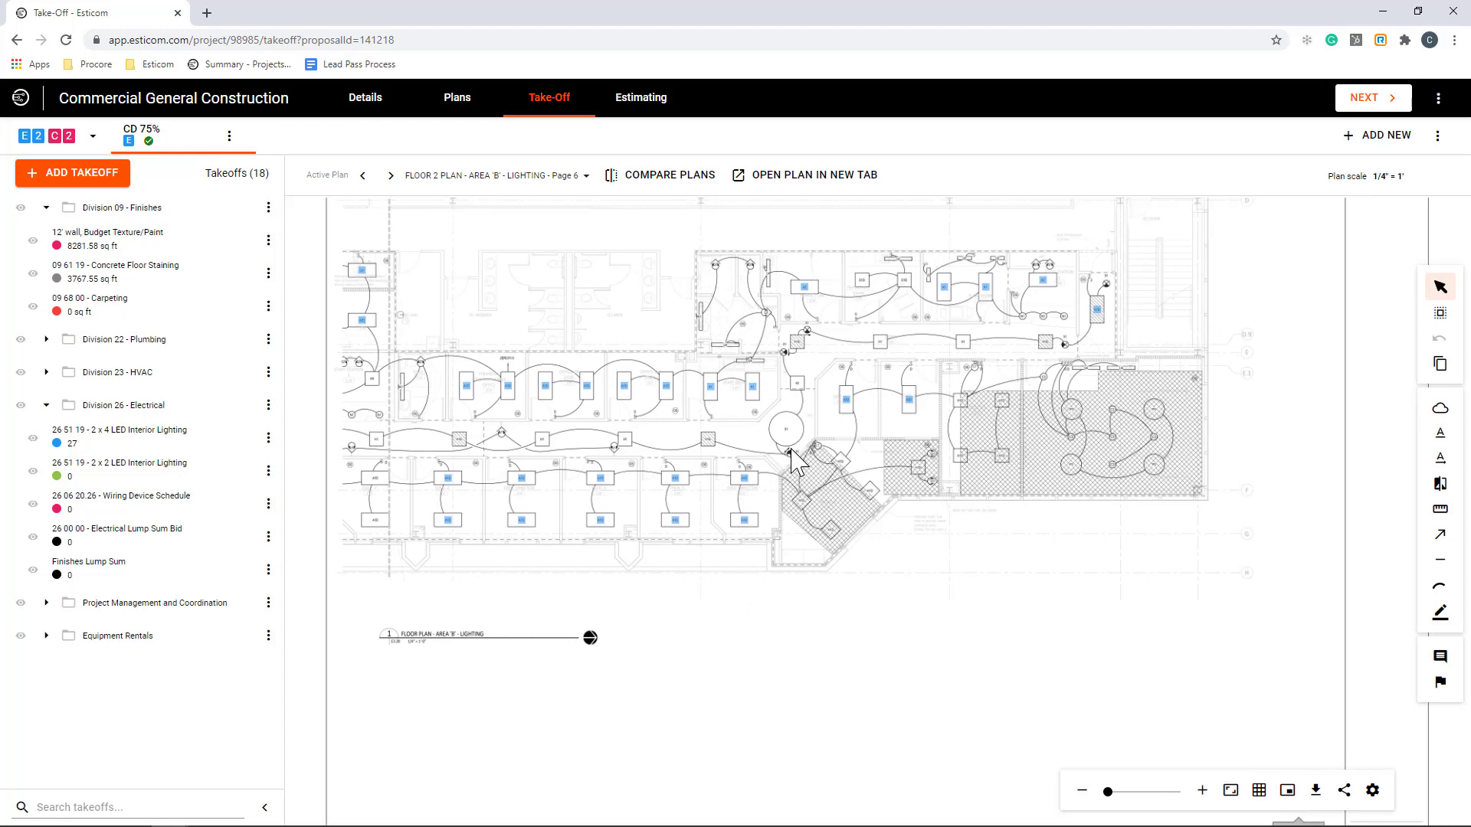
click(693, 184)
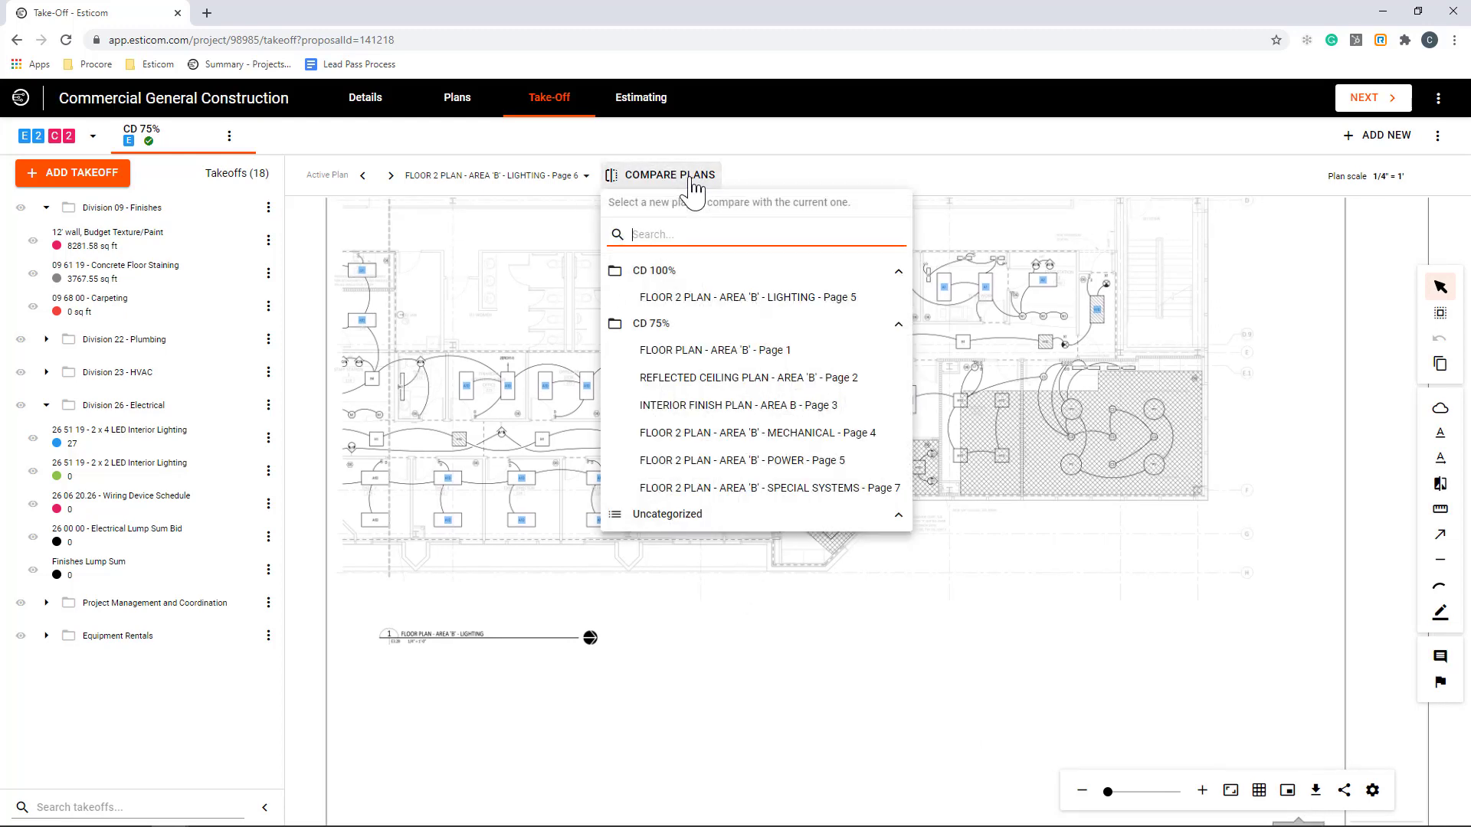
click(693, 299)
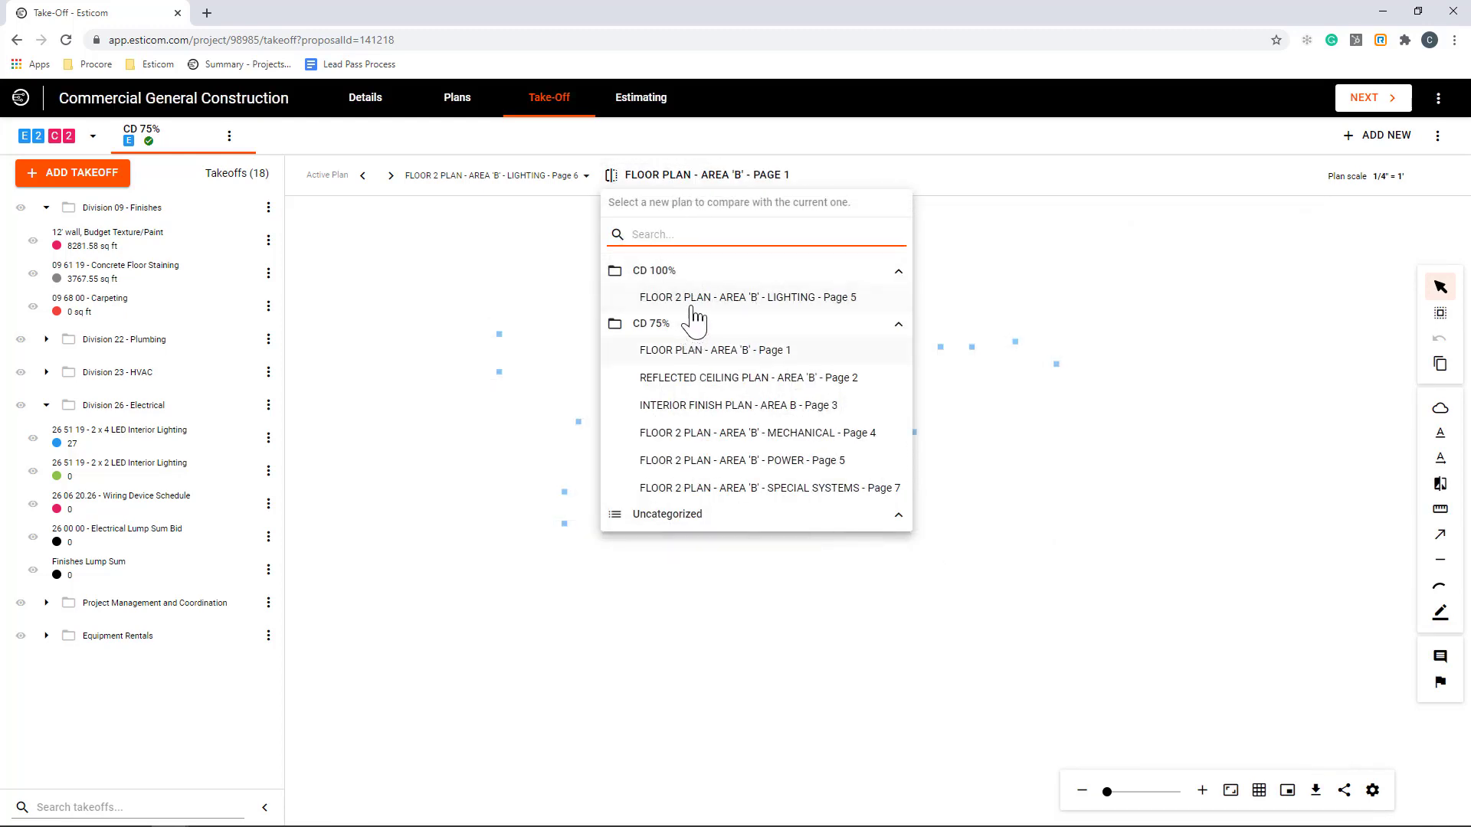
click(697, 297)
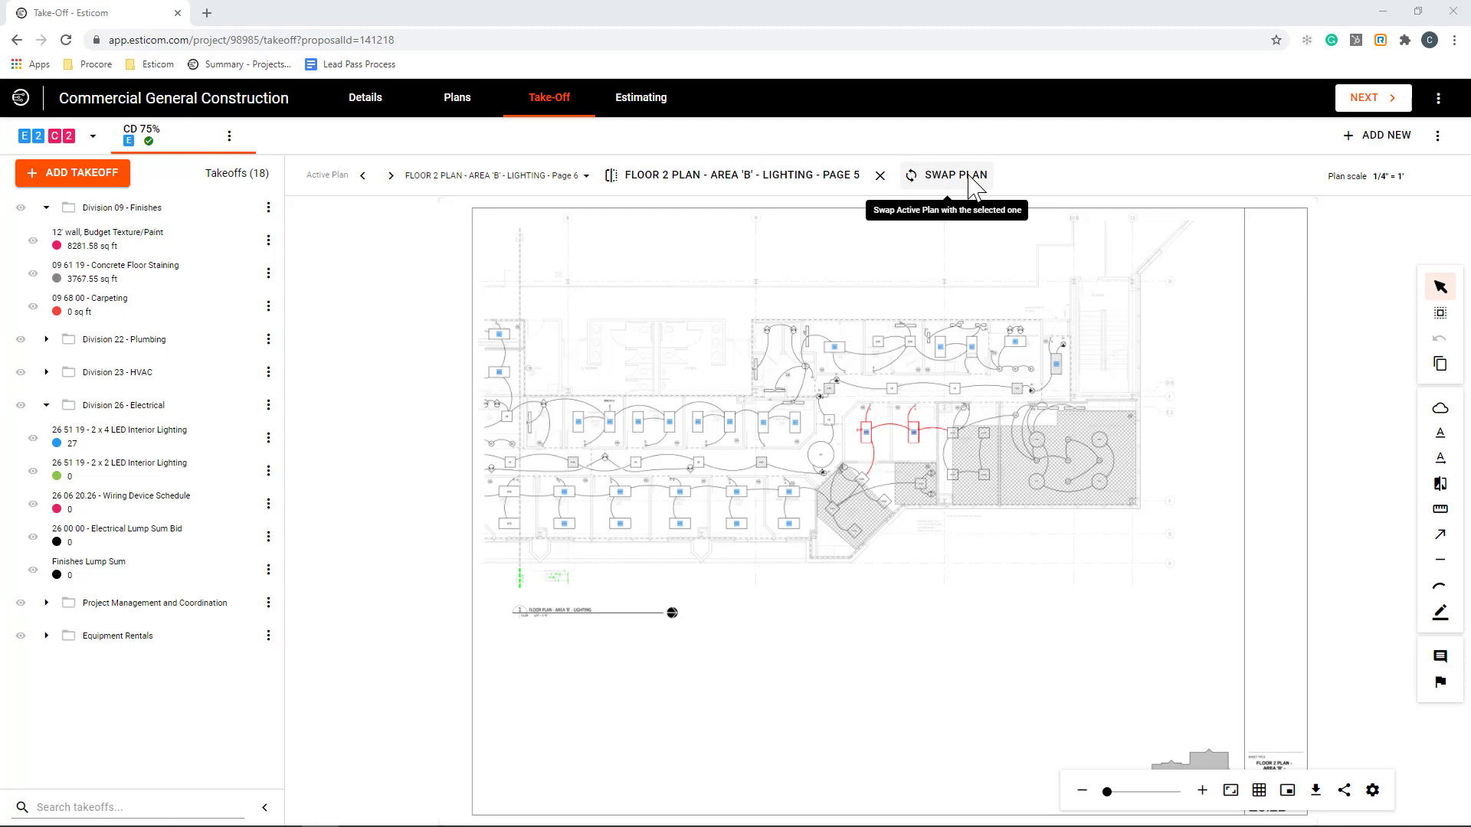
click(968, 179)
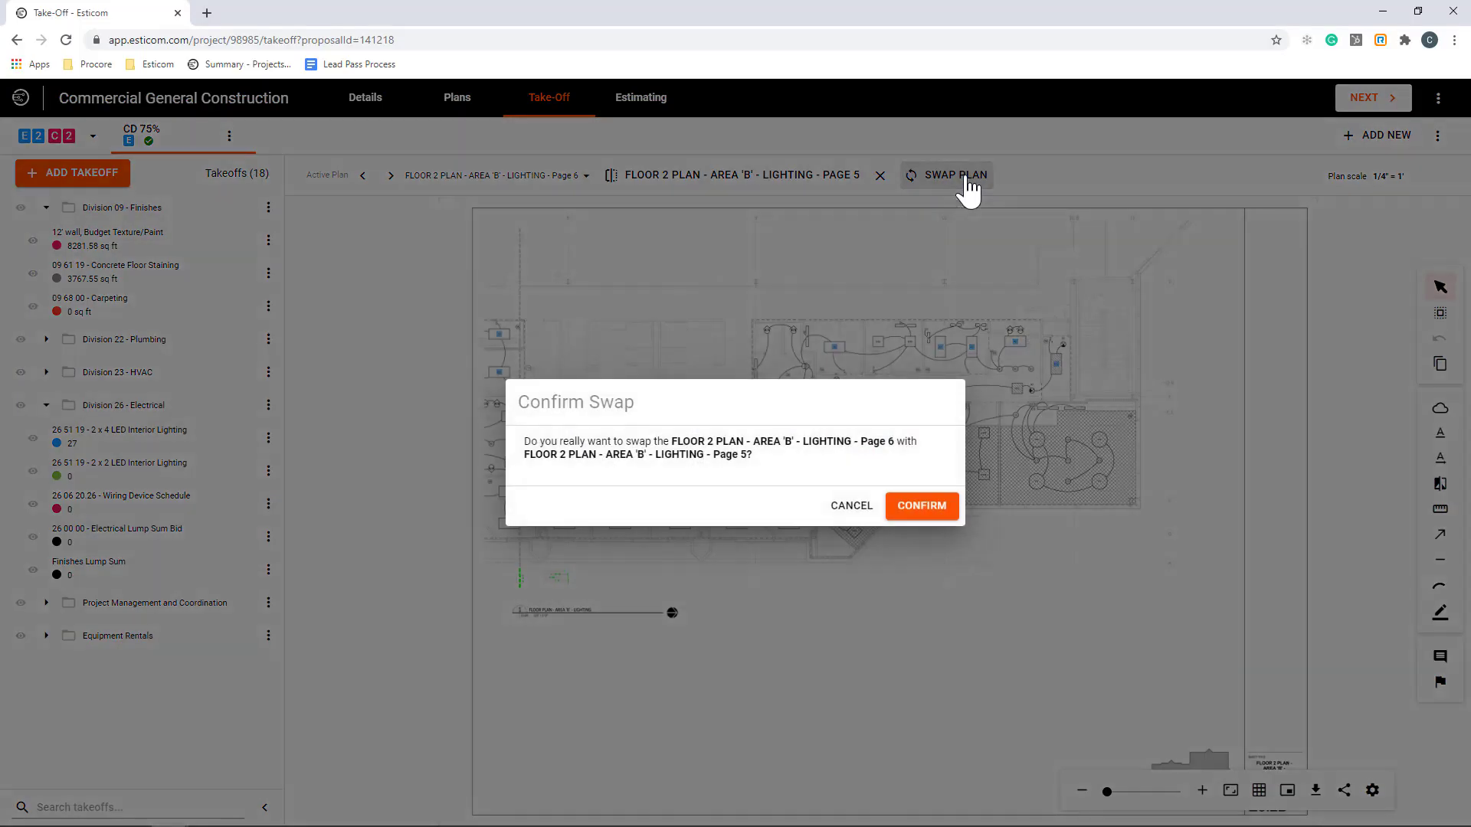
Confirm the Page 5 swap, then box-select and delete two counted fixtures, leaving 25.
click(919, 507)
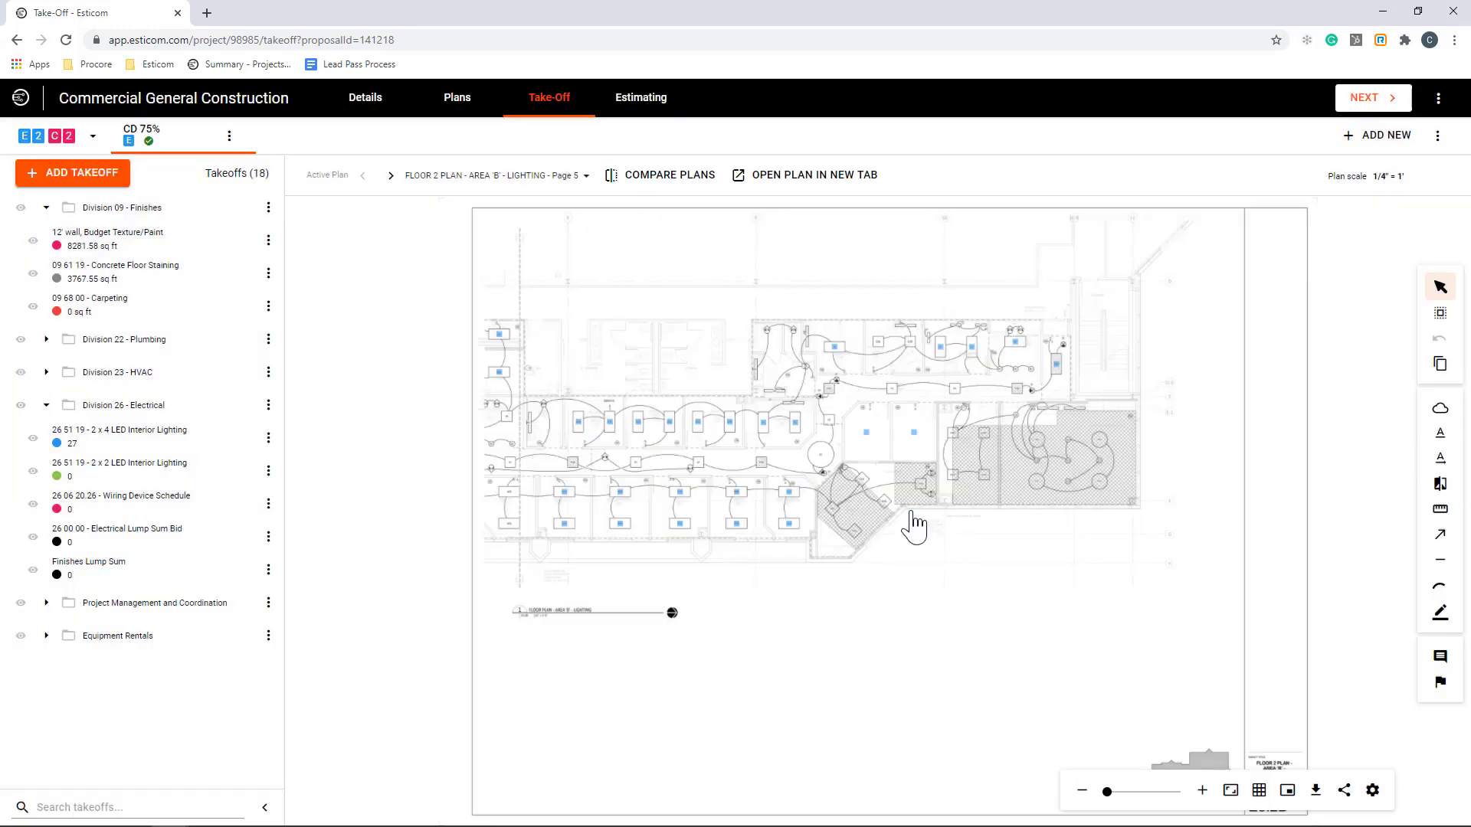
click(1440, 313)
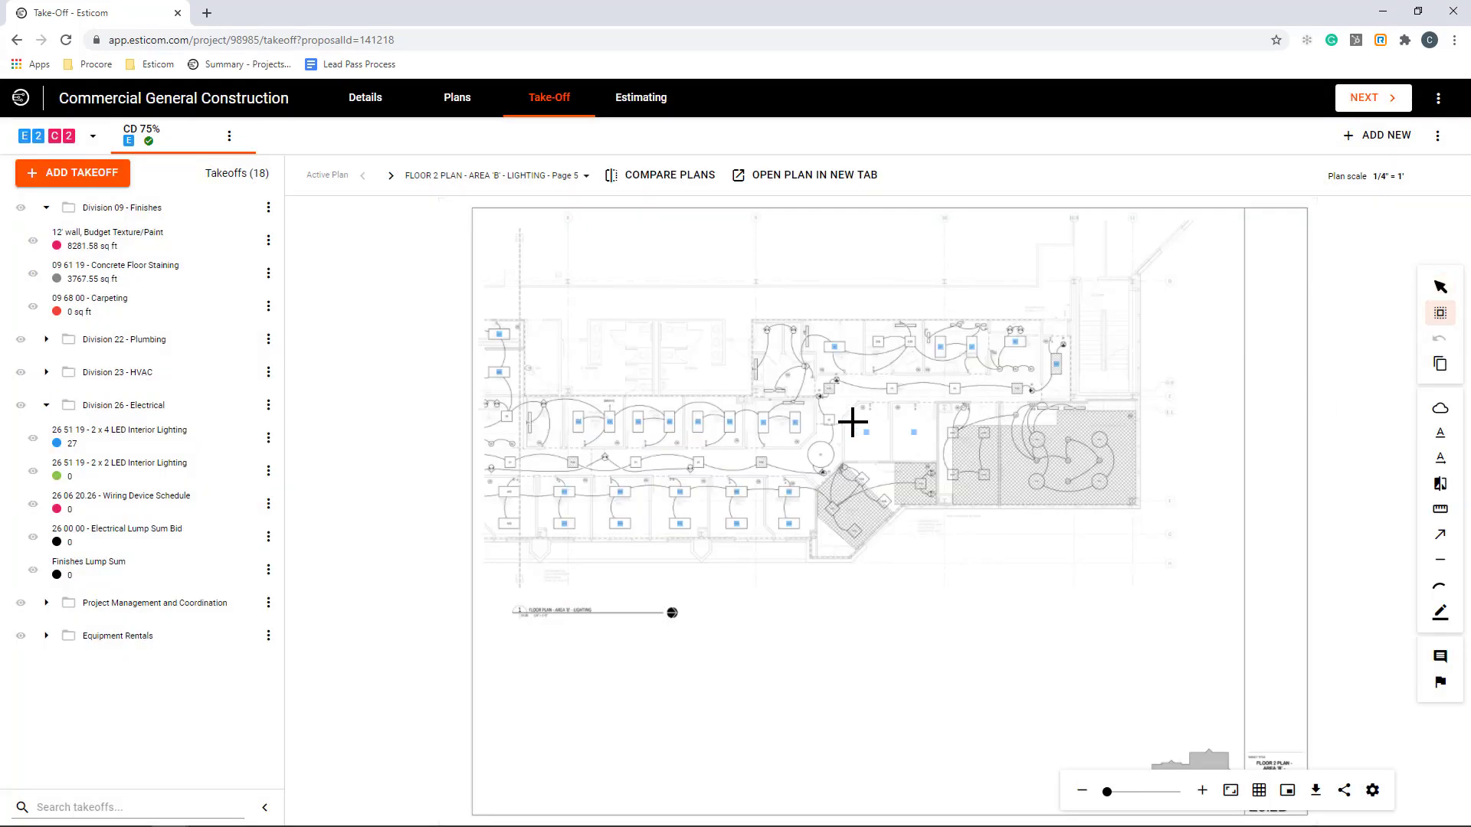
drag(852, 420, 927, 450)
key(Delete)
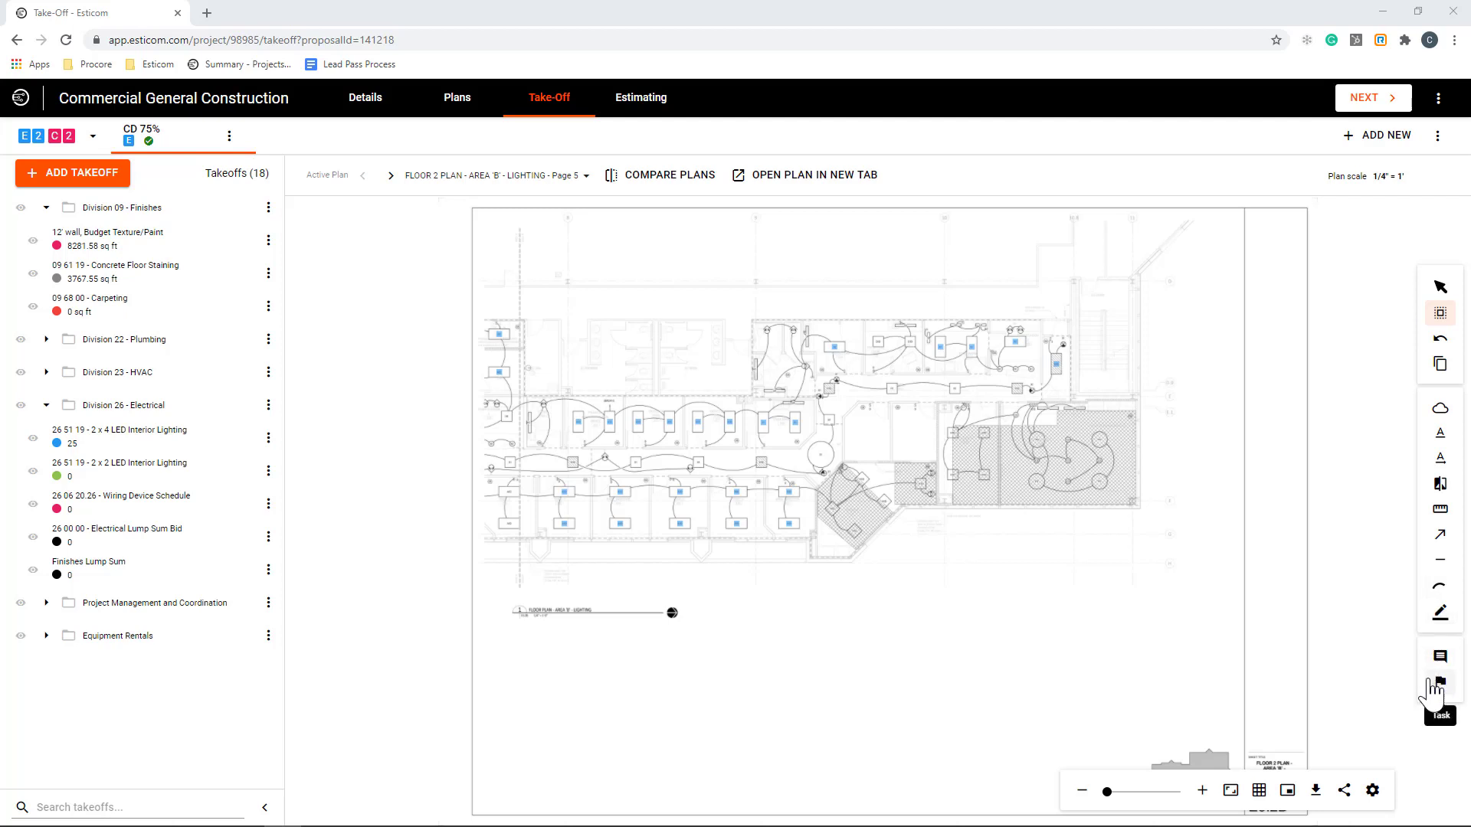
Dismiss the Share Plan form and switch to the project estimate.
click(1345, 797)
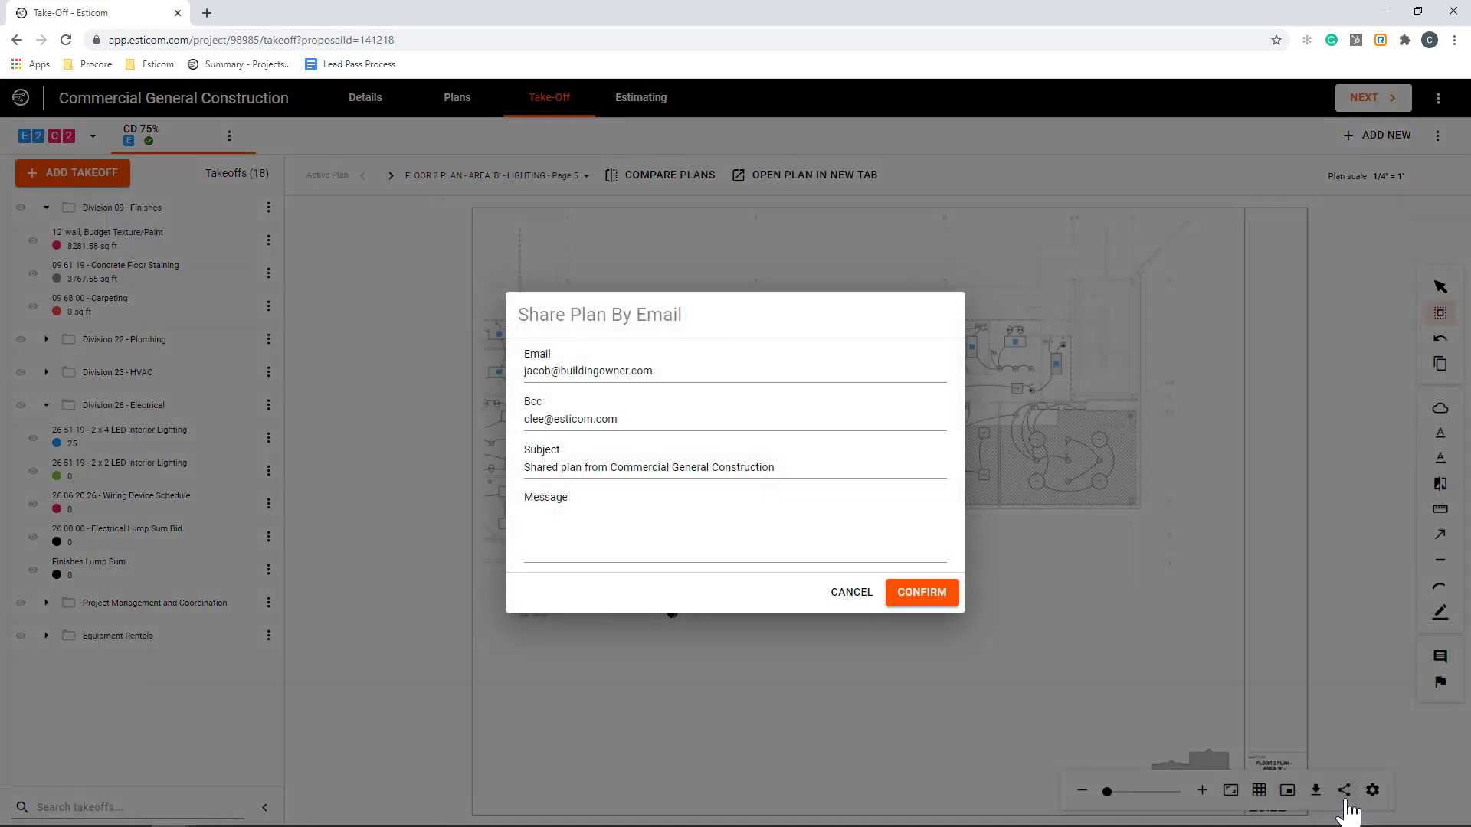
click(851, 593)
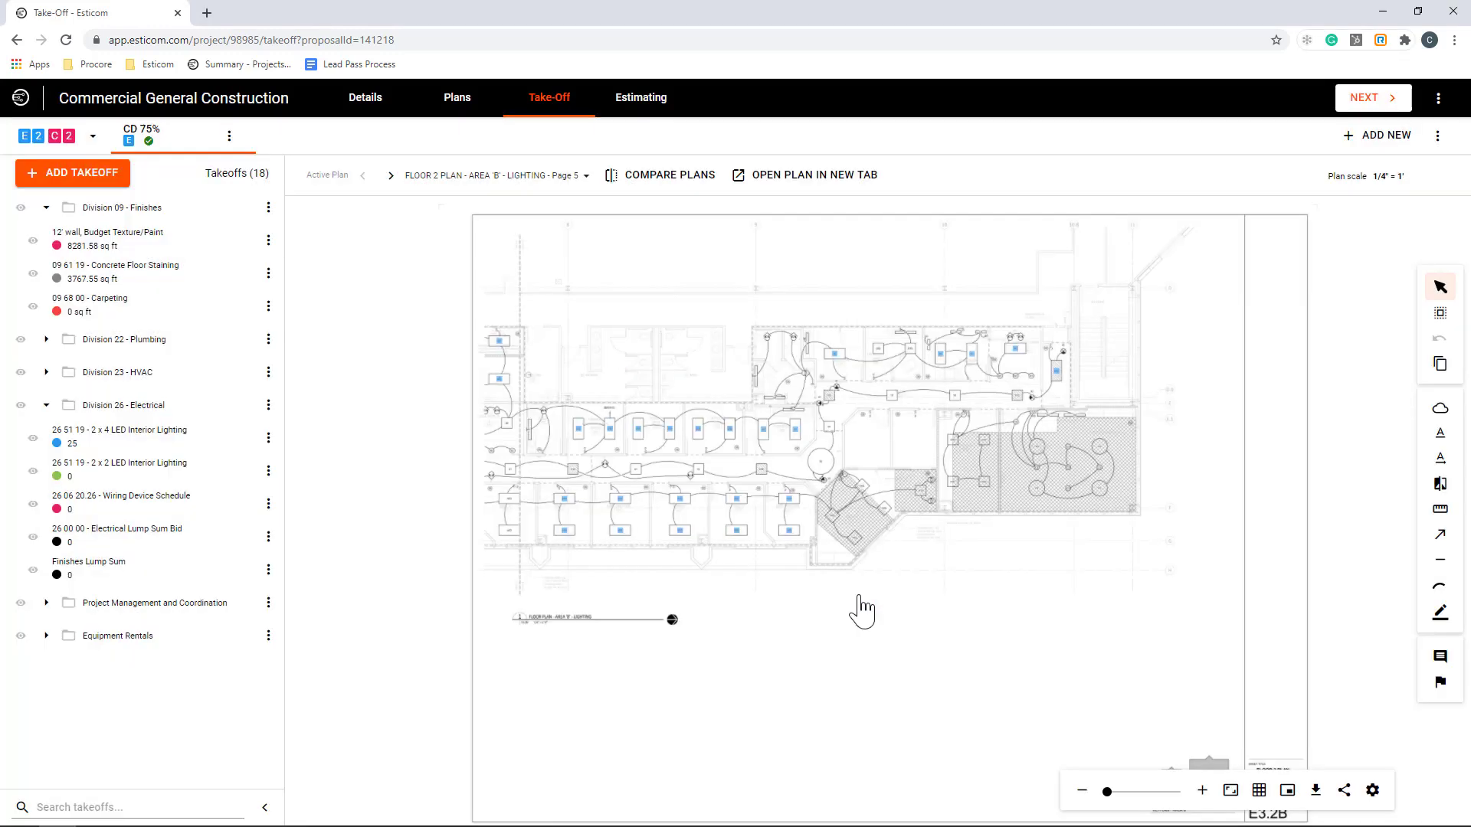
click(650, 107)
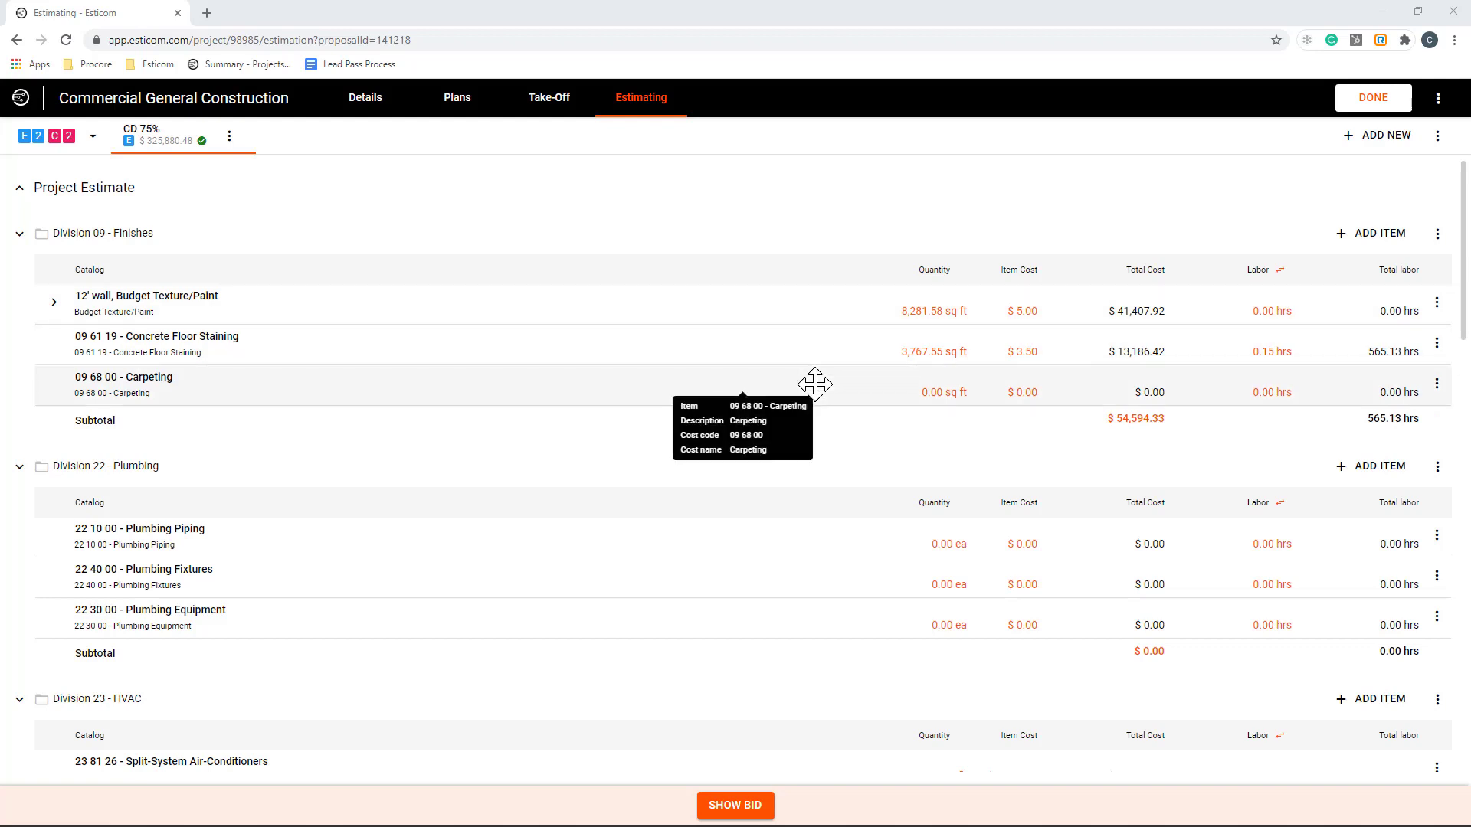
Set the 12' wall Budget Texture/Paint quantity to 9,000 sq ft, totalling $45,000.00.
click(918, 311)
text(9000)
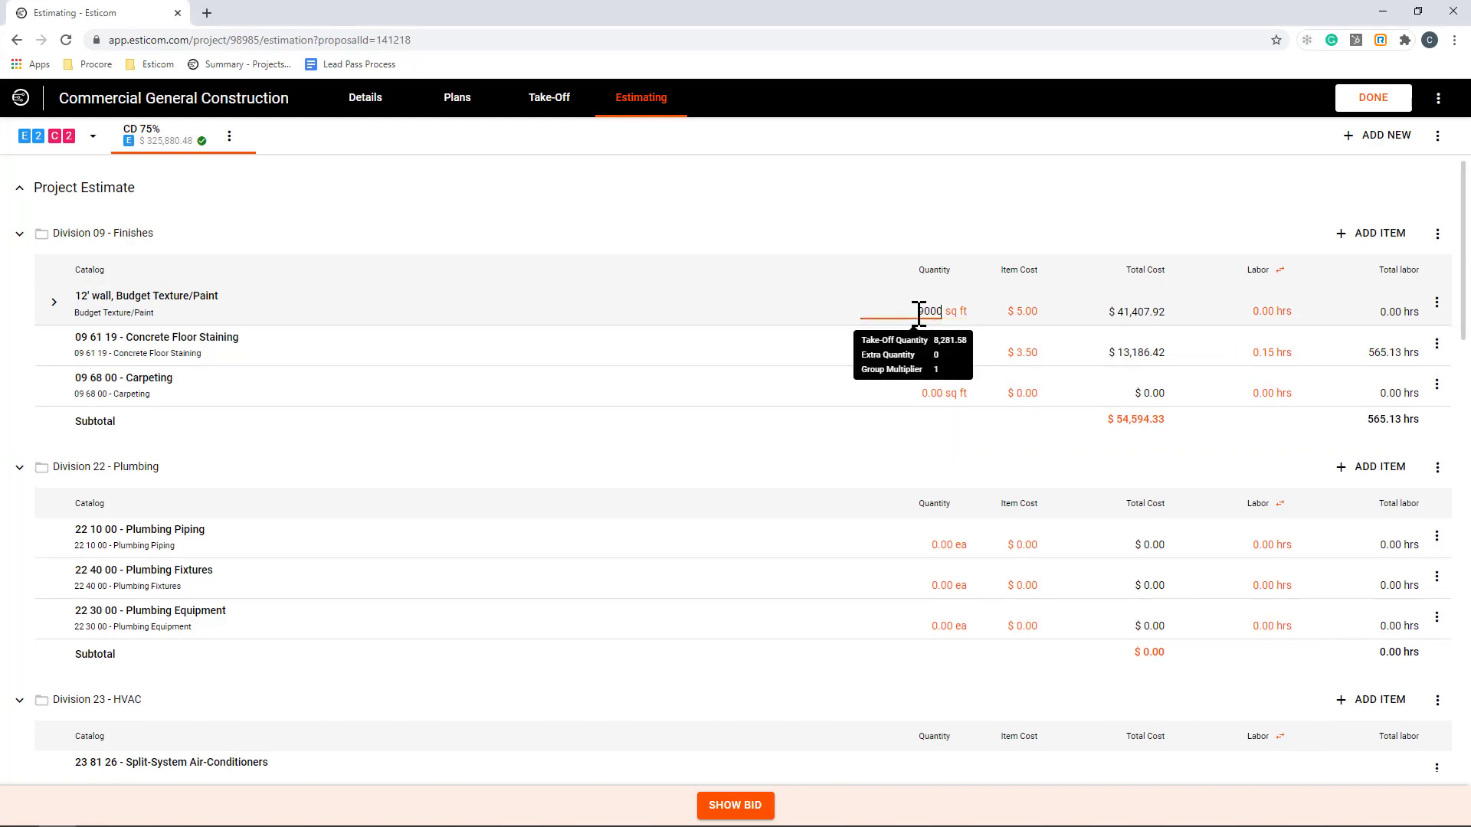
key(Tab)
click(810, 304)
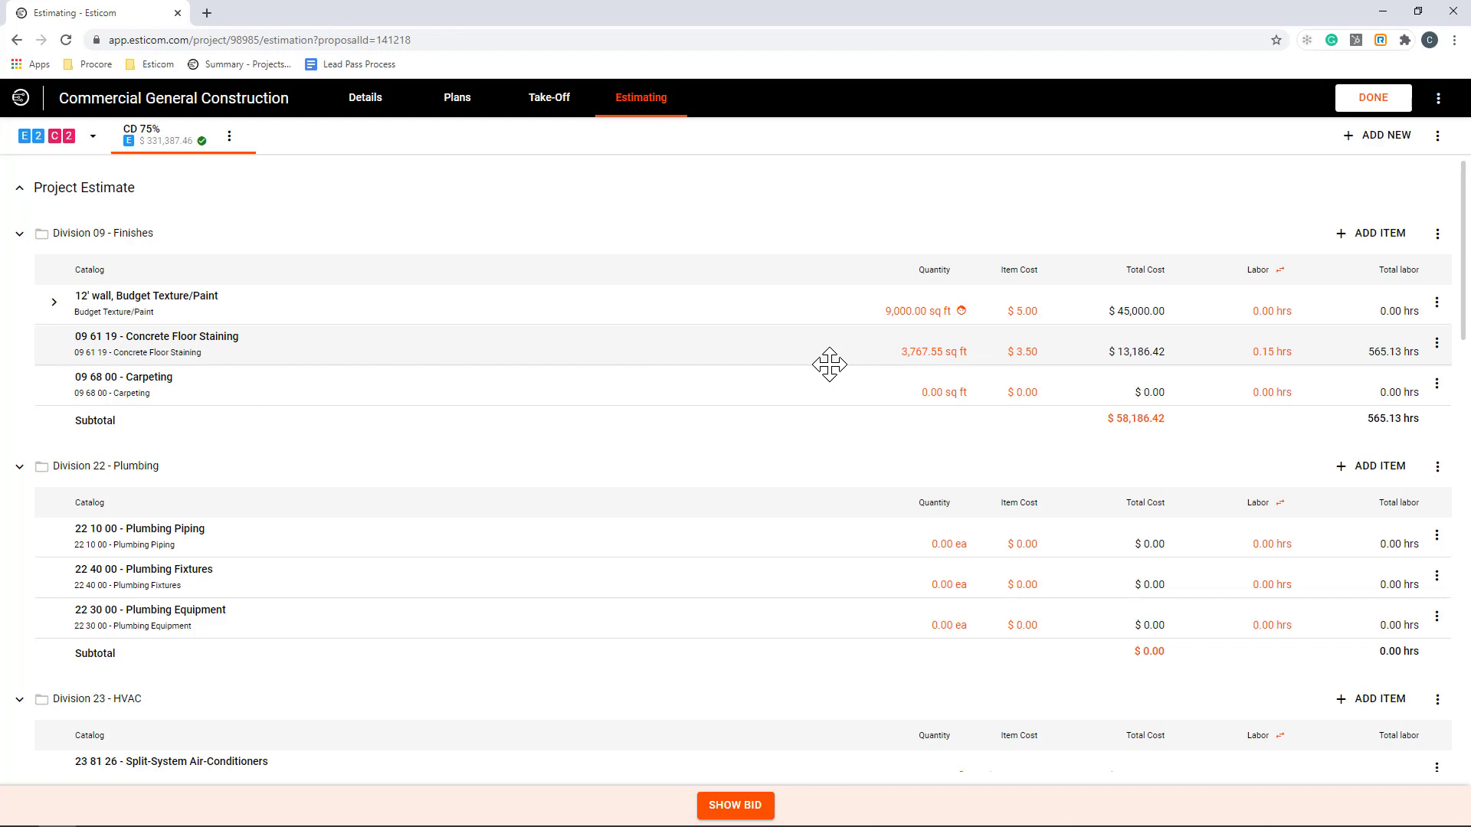
mouse_move(552, 393)
mouse_down()
mouse_move(557, 590)
mouse_move(545, 407)
mouse_up()
click(1379, 233)
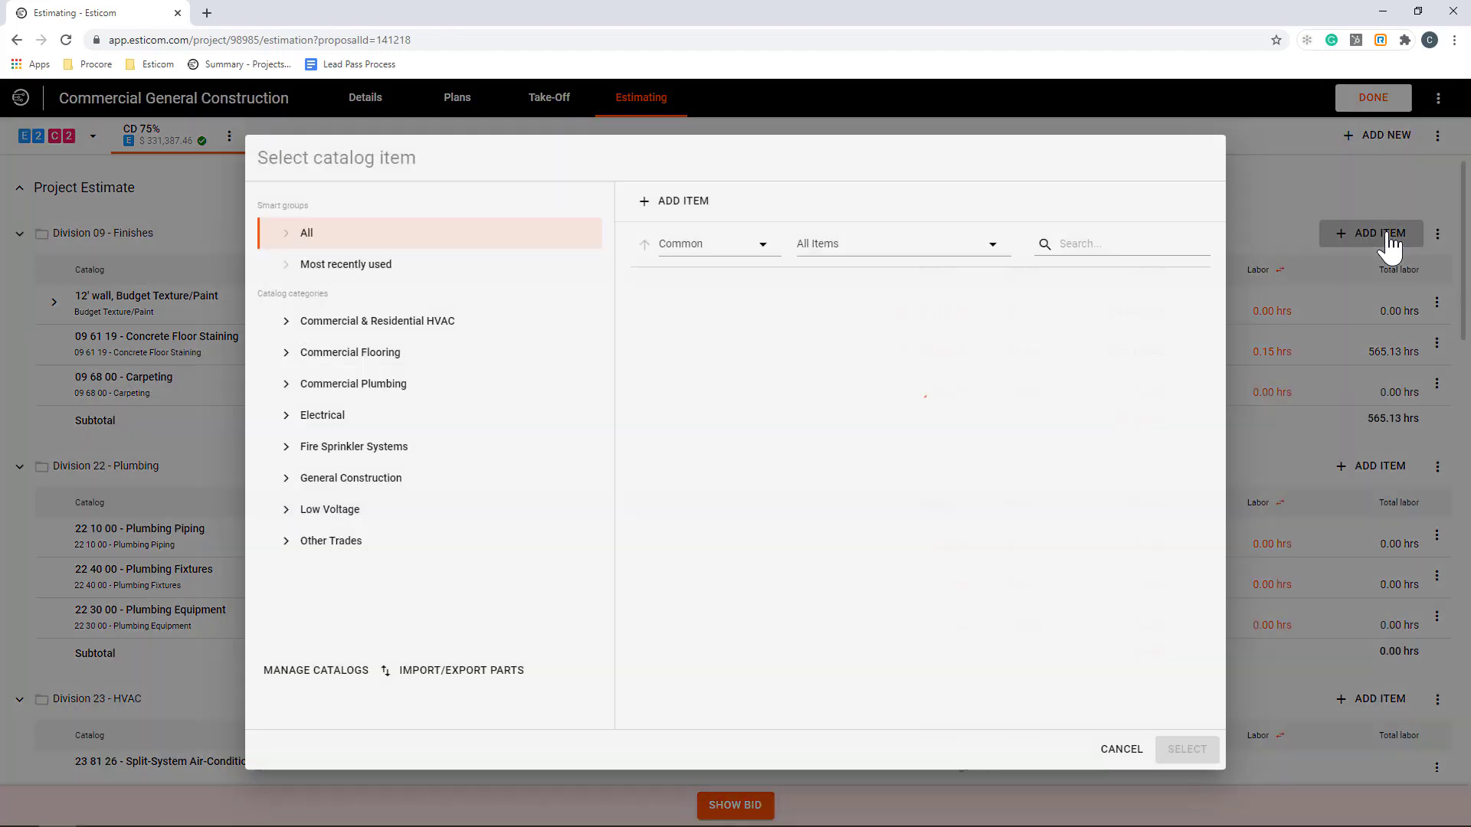
Set the Summary labor cost to 45 $/hr, bringing the estimate total to $345,233.63.
click(1108, 754)
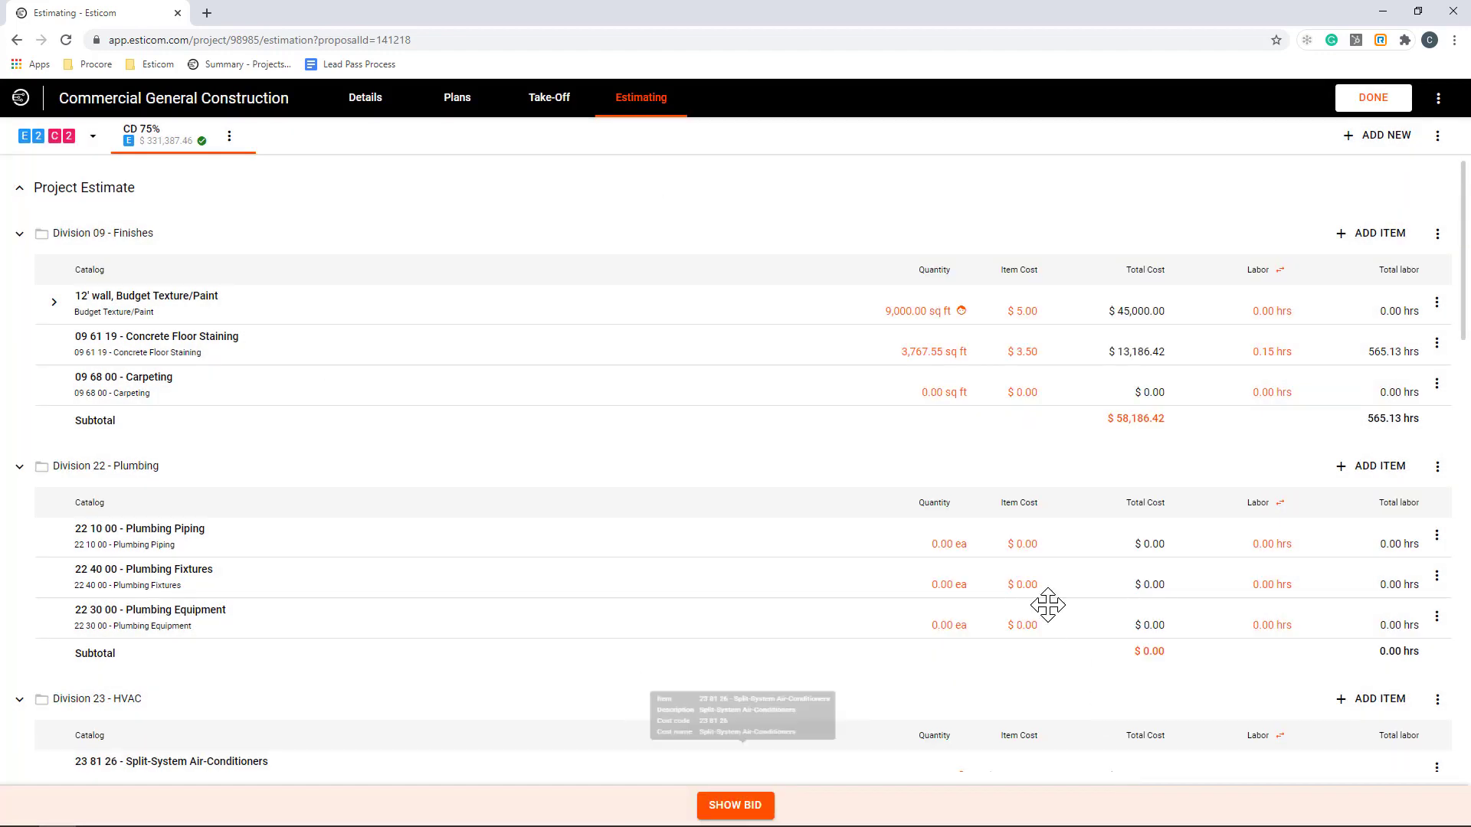
scroll(718, 347, down, 20)
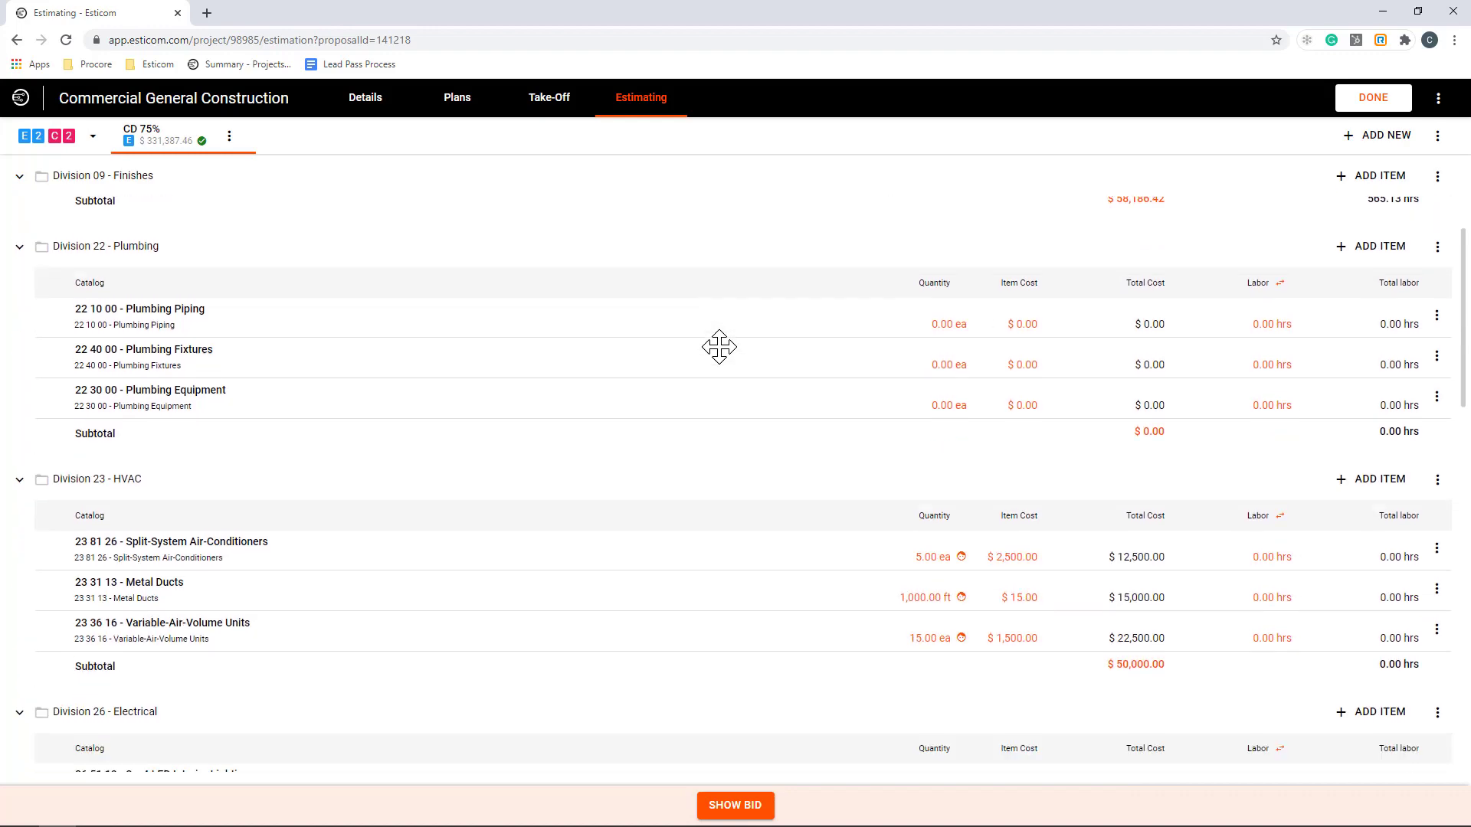
scroll(718, 347, down, 1)
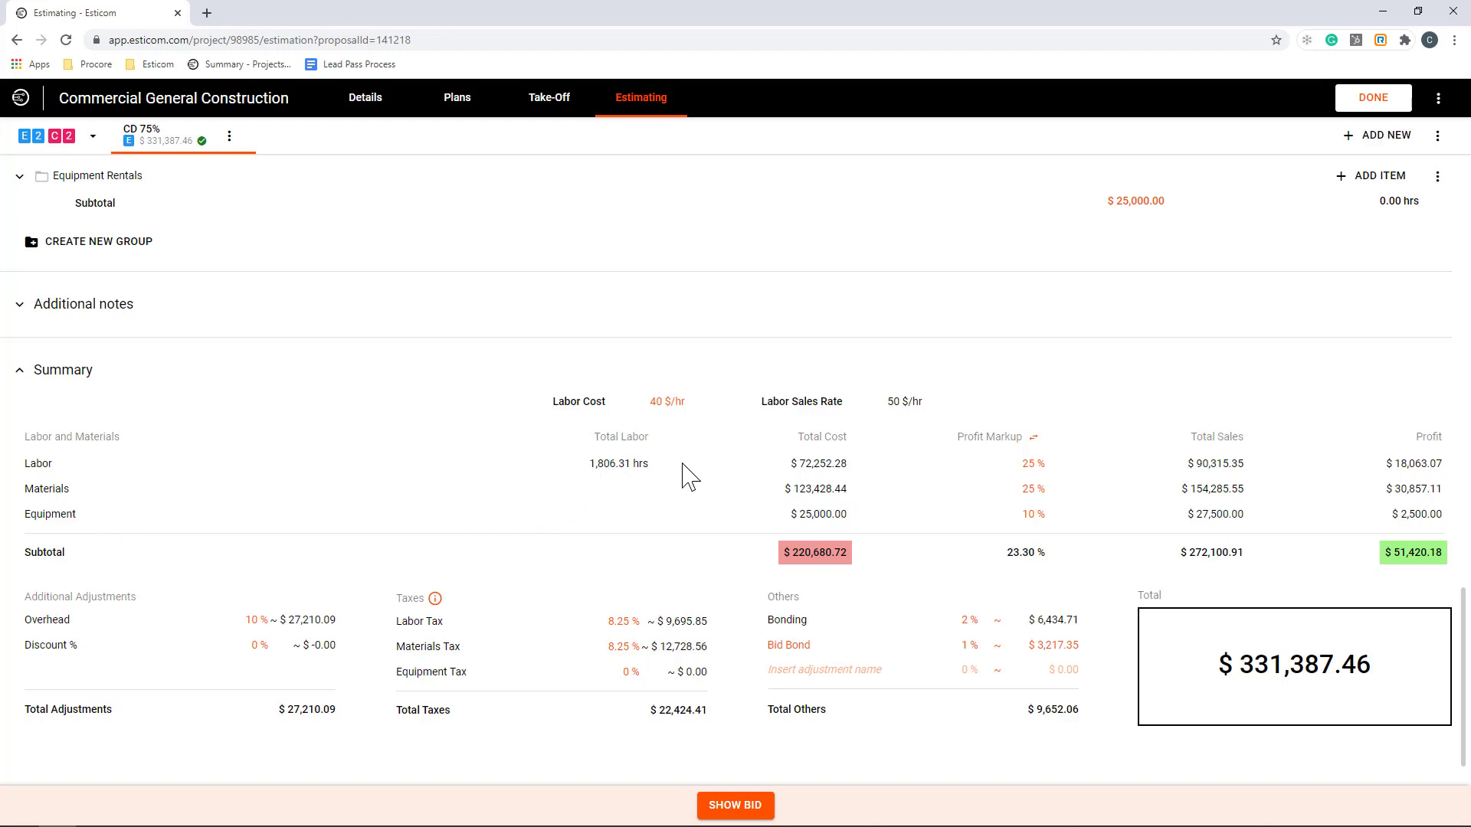
click(658, 403)
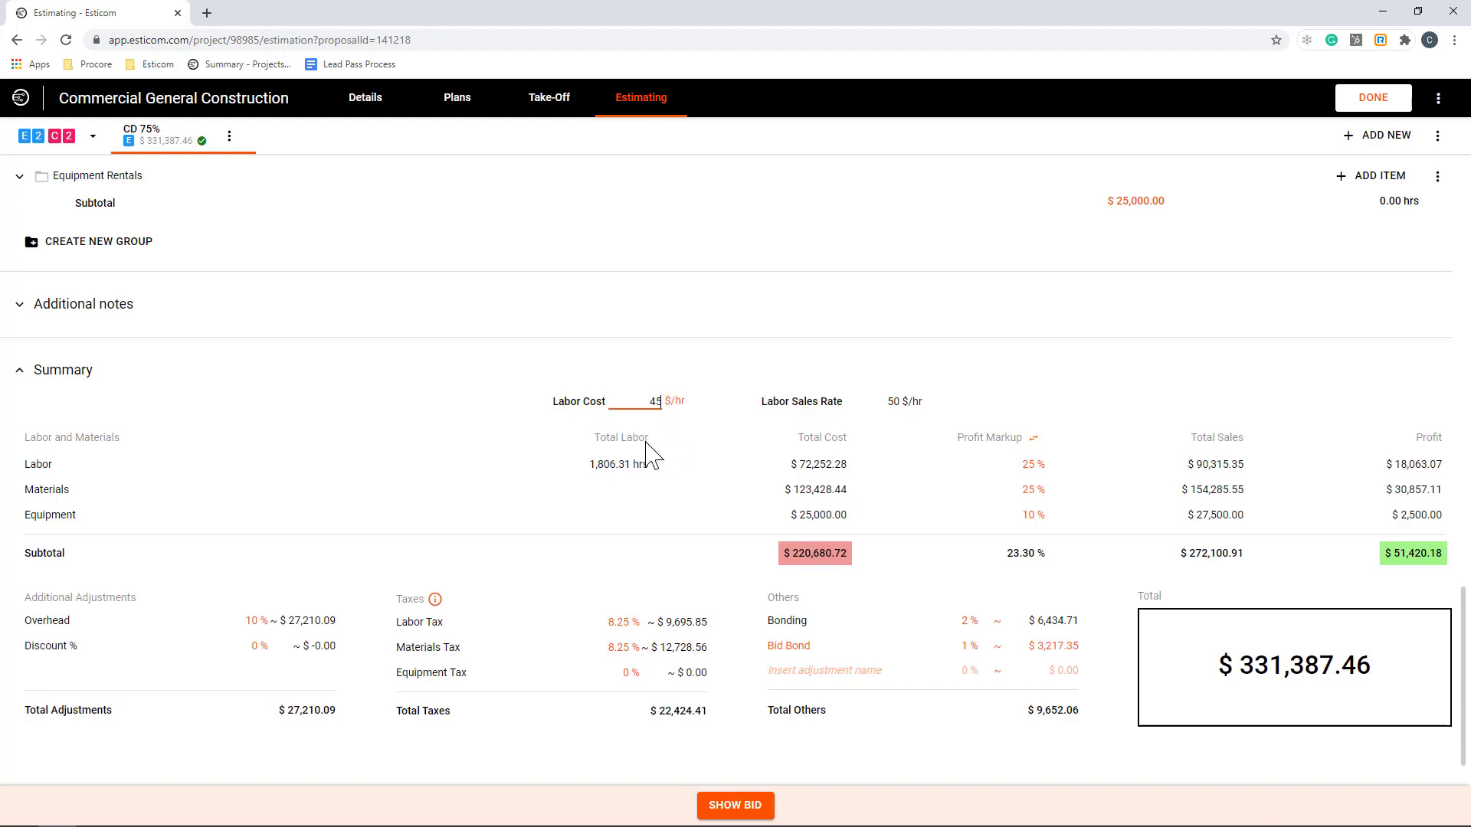
key(Return)
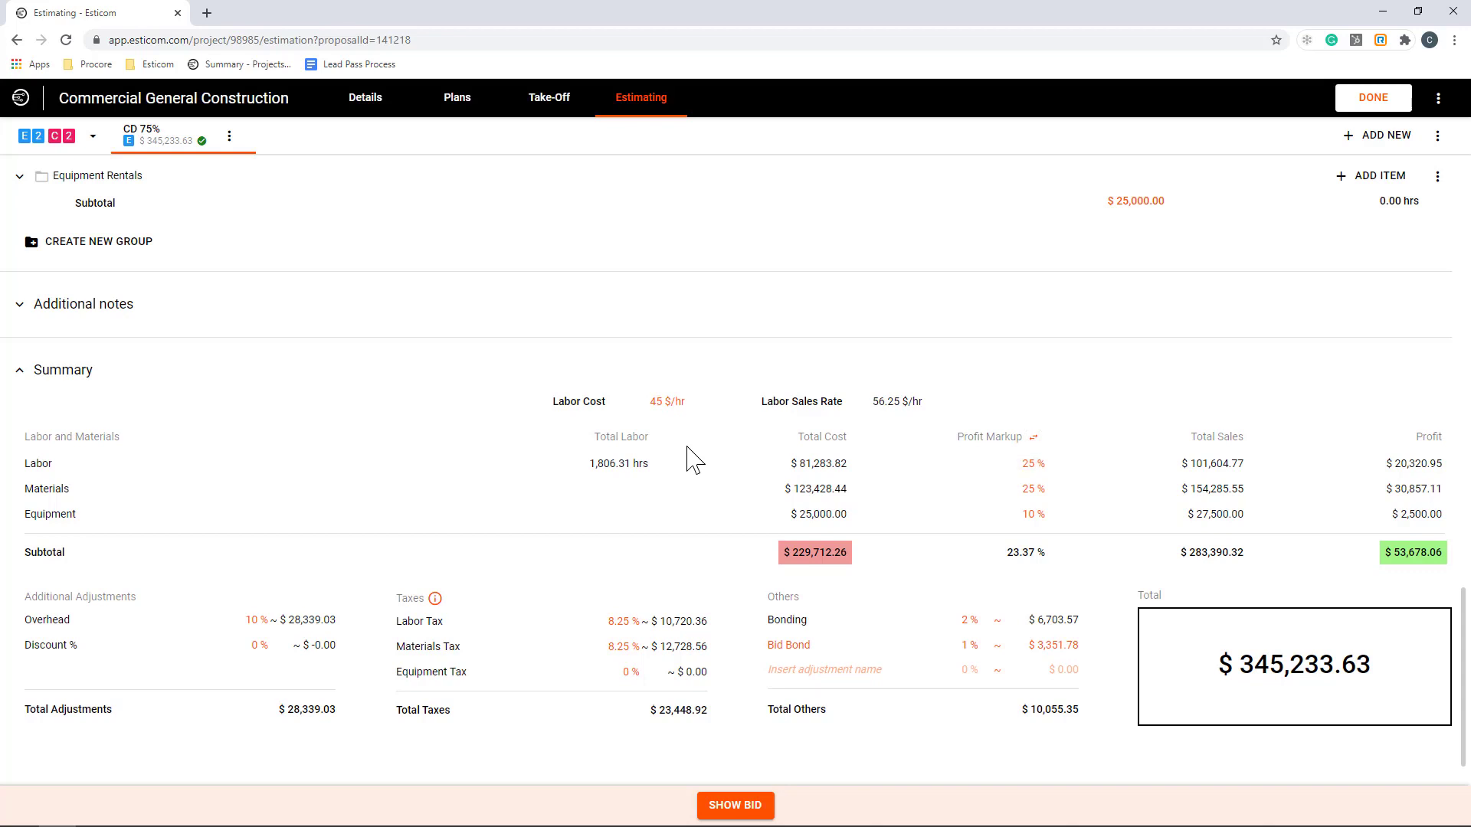
Toggle Profit Markup to Margin and back to Markup, then return to the top.
mouse_move(801, 467)
click(1033, 440)
click(1034, 439)
scroll(1045, 420, up, 10)
Turn on Power-user mode from the estimate's options menu to show markup columns.
scroll(1046, 421, up, 4)
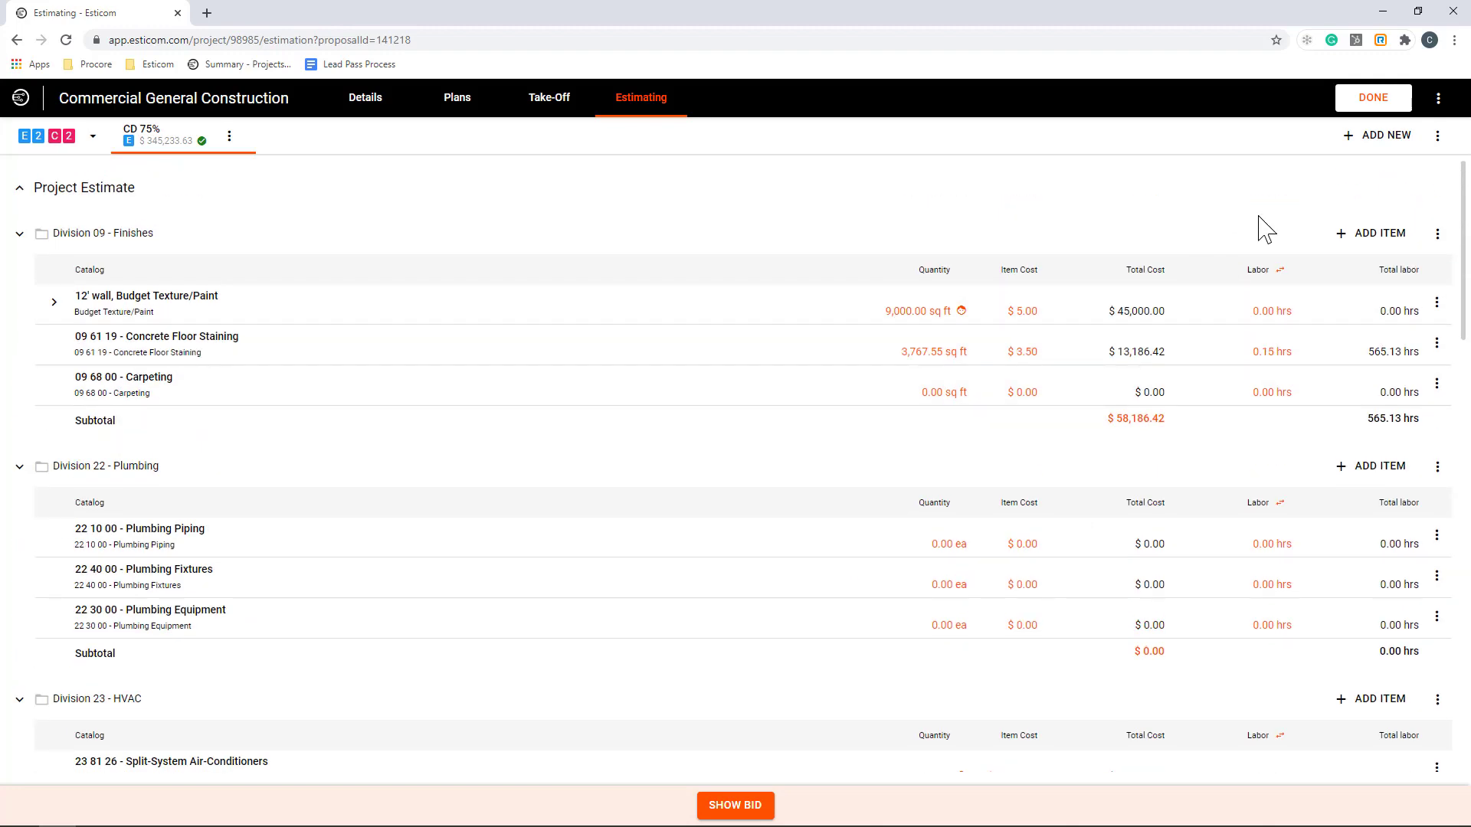
click(1438, 136)
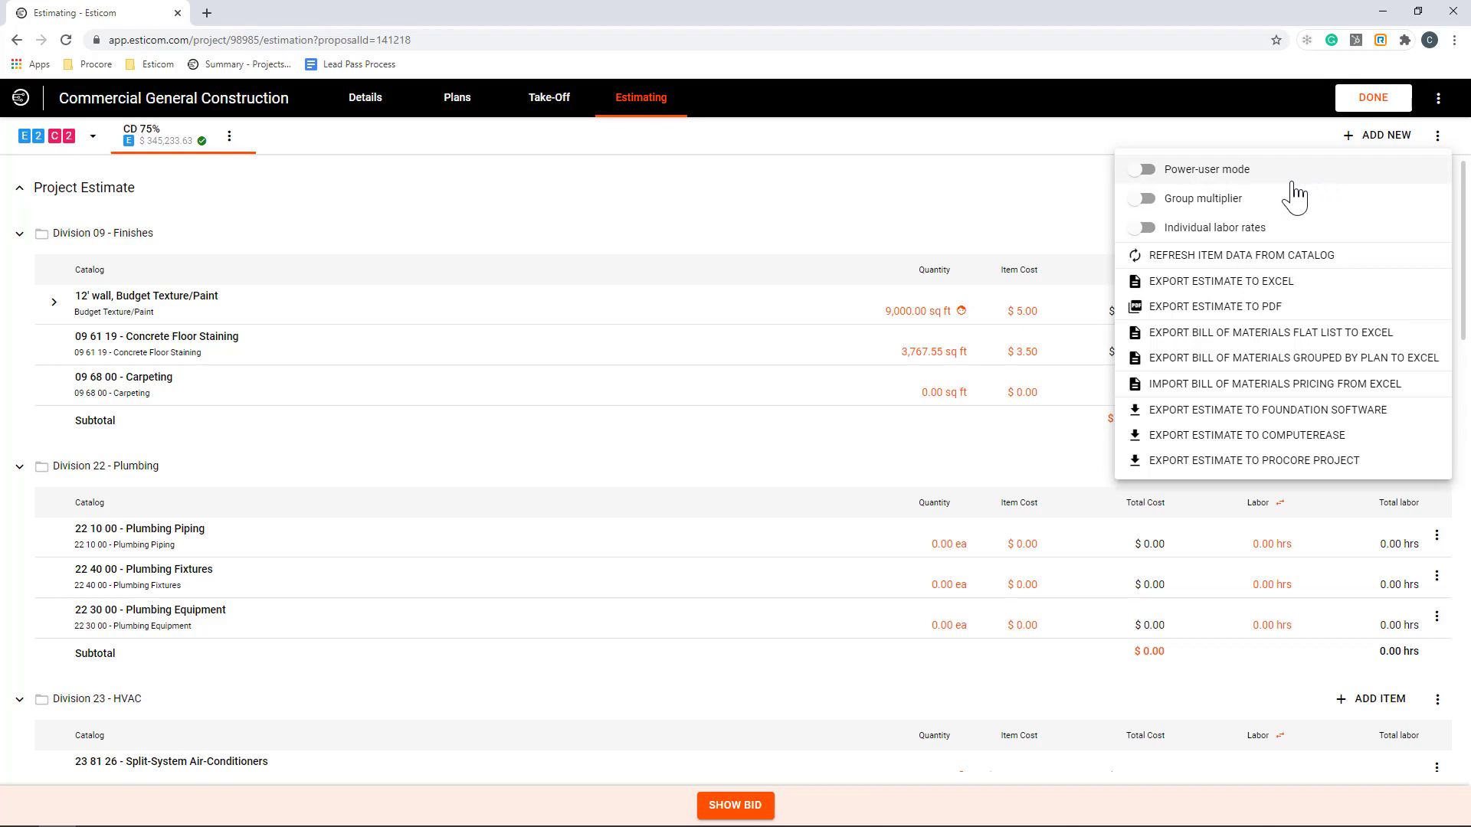
click(1139, 175)
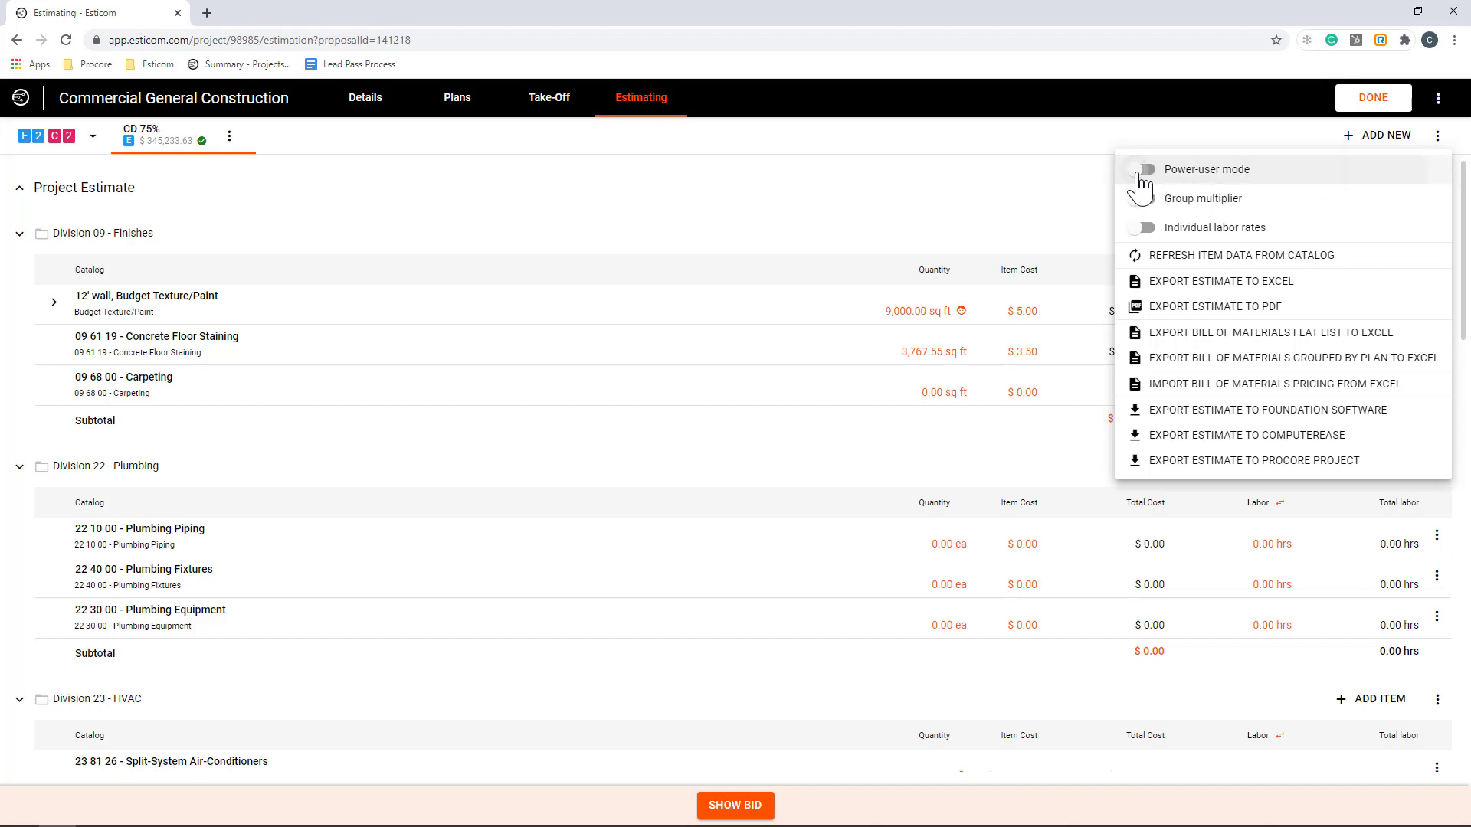
click(1039, 178)
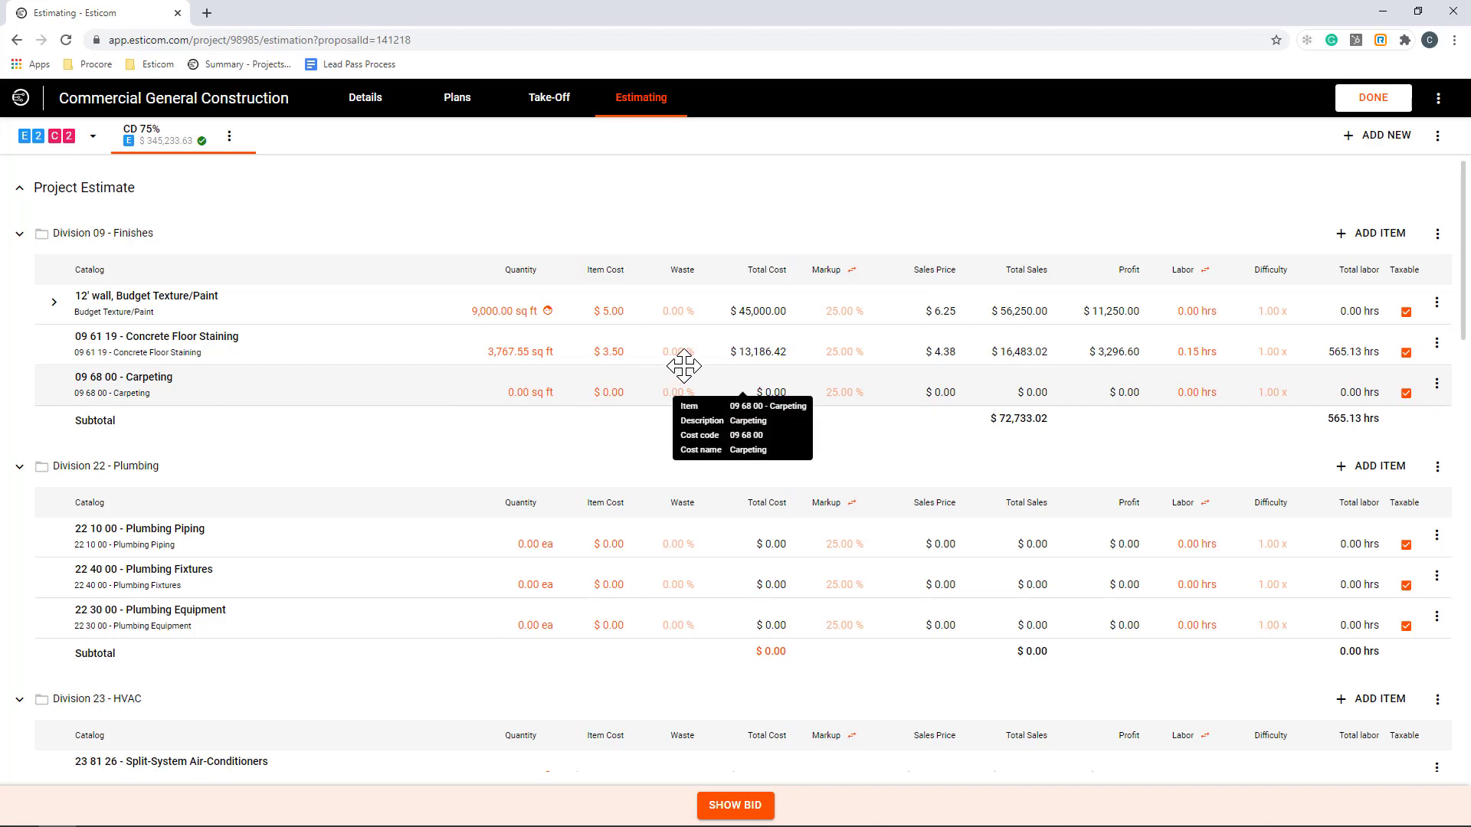
Lower the Concrete Floor Staining markup to 15%, bringing the total to $343,616.35.
click(849, 350)
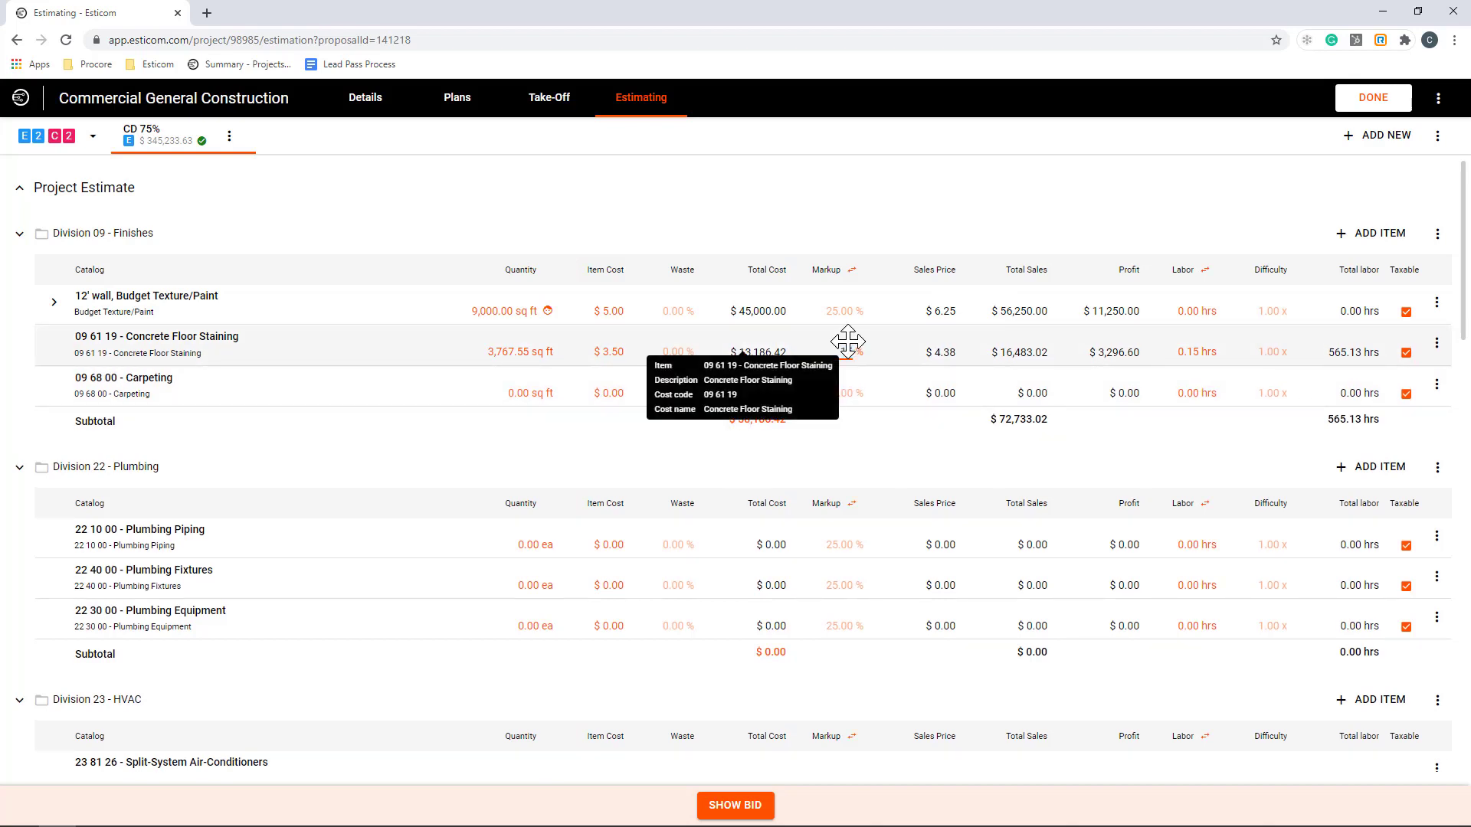
text(15)
key(Return)
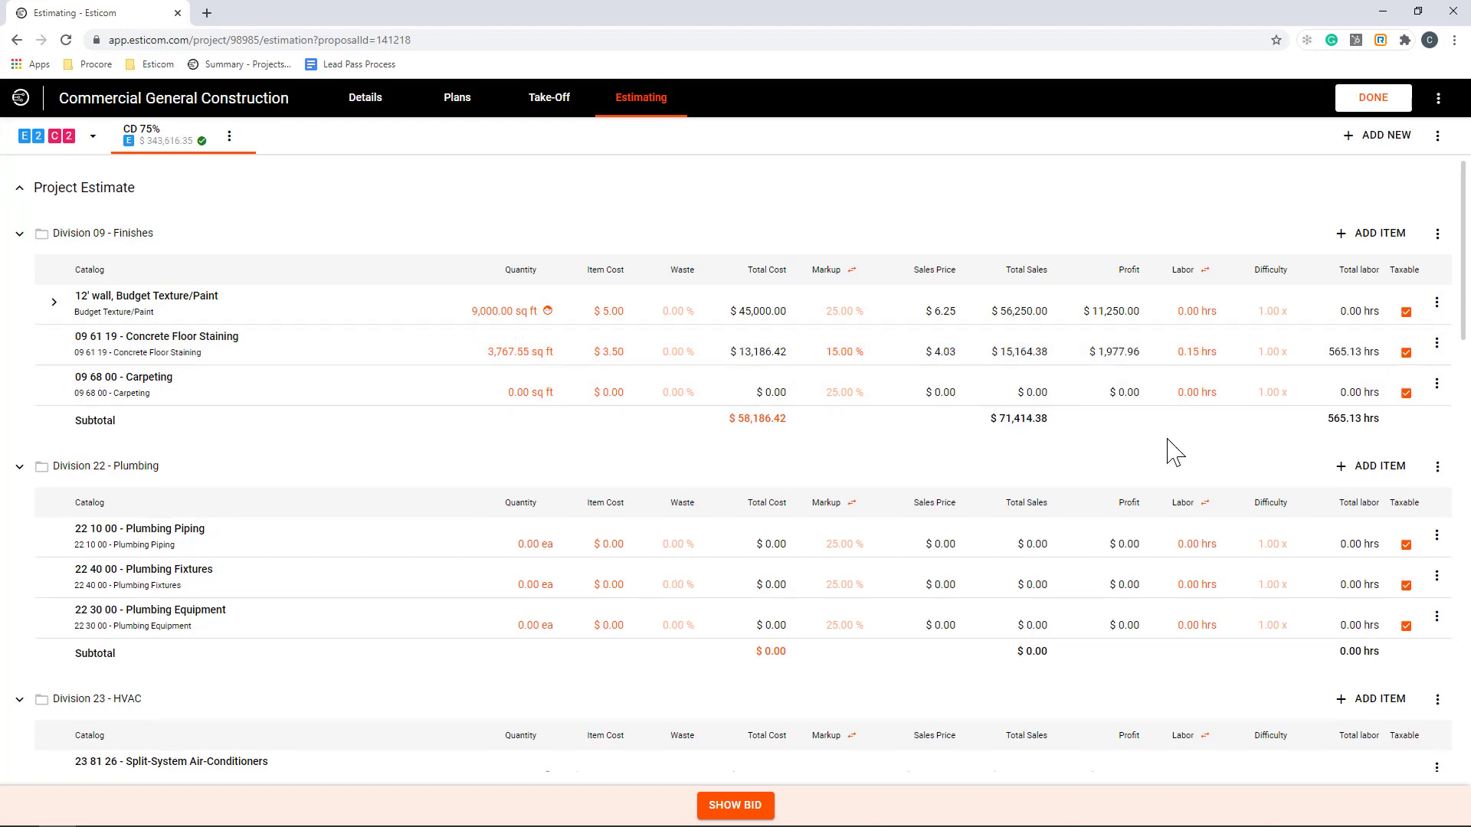
drag(1463, 291, 1463, 713)
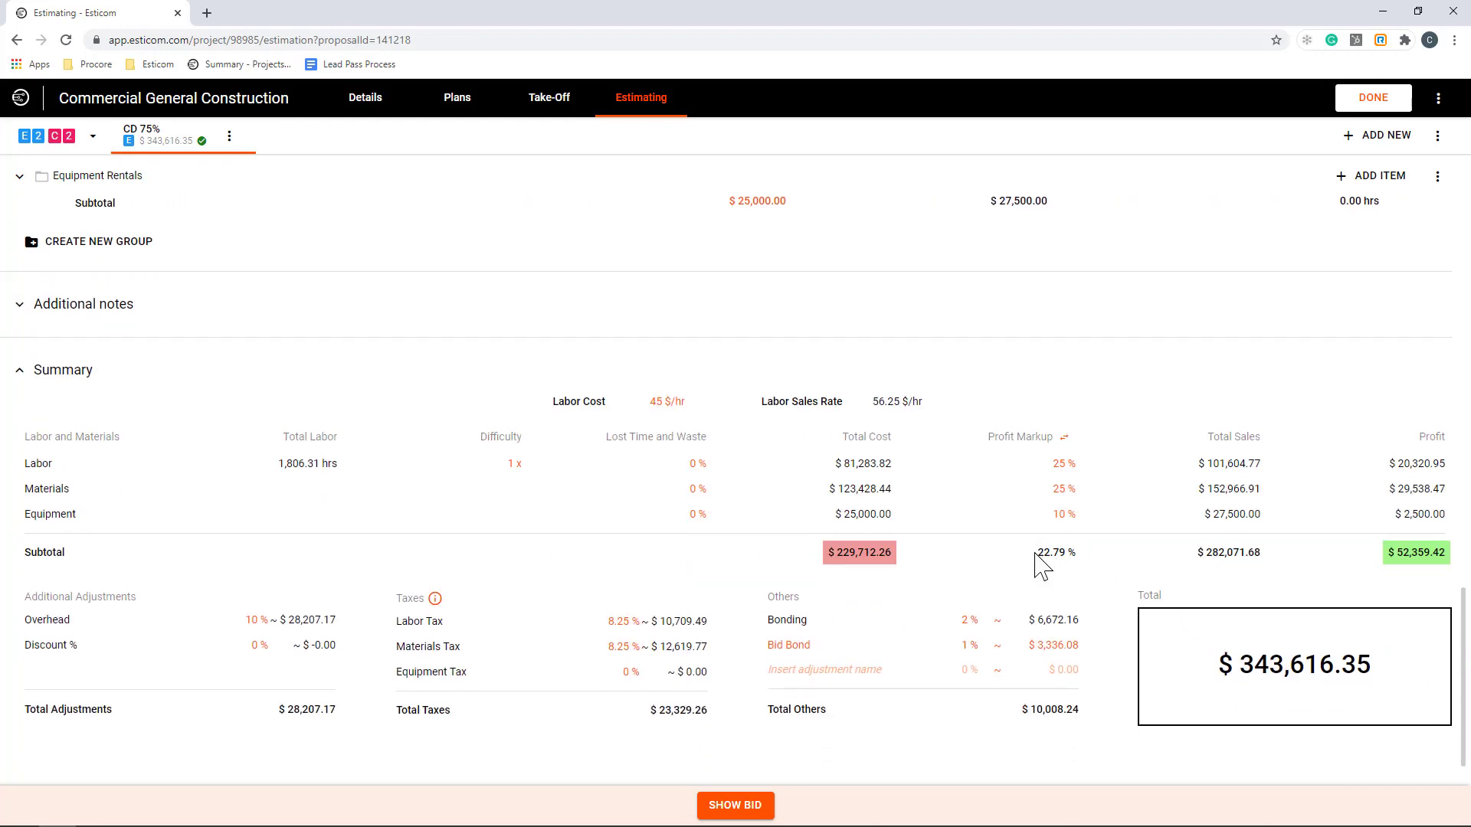
Expand Additional notes to show four Division 26 inclusions, two exclusions and the monthly-invoicing note.
drag(1035, 553, 1083, 559)
click(1115, 562)
click(17, 308)
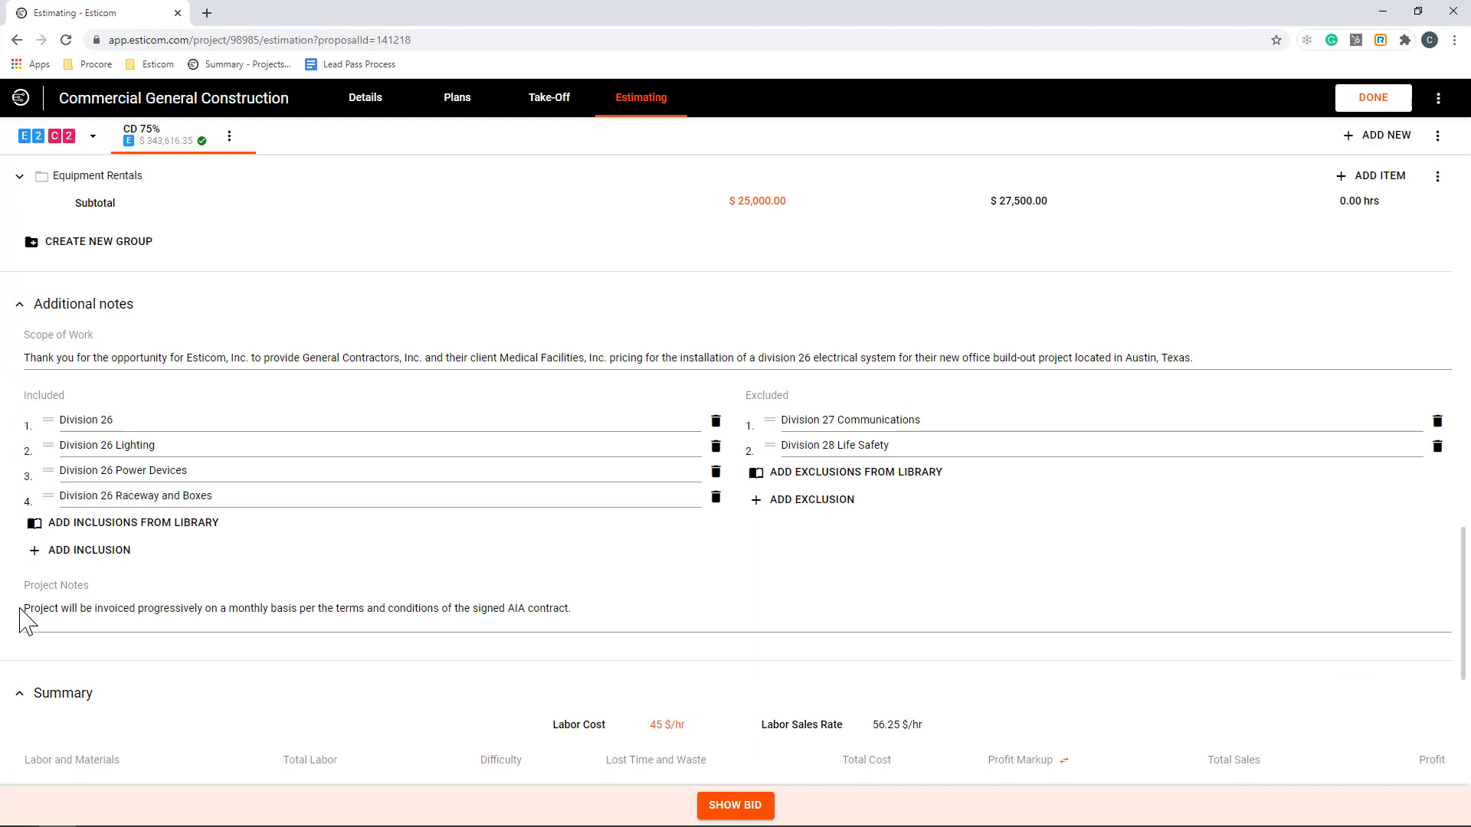
scroll(30, 622, down, 4)
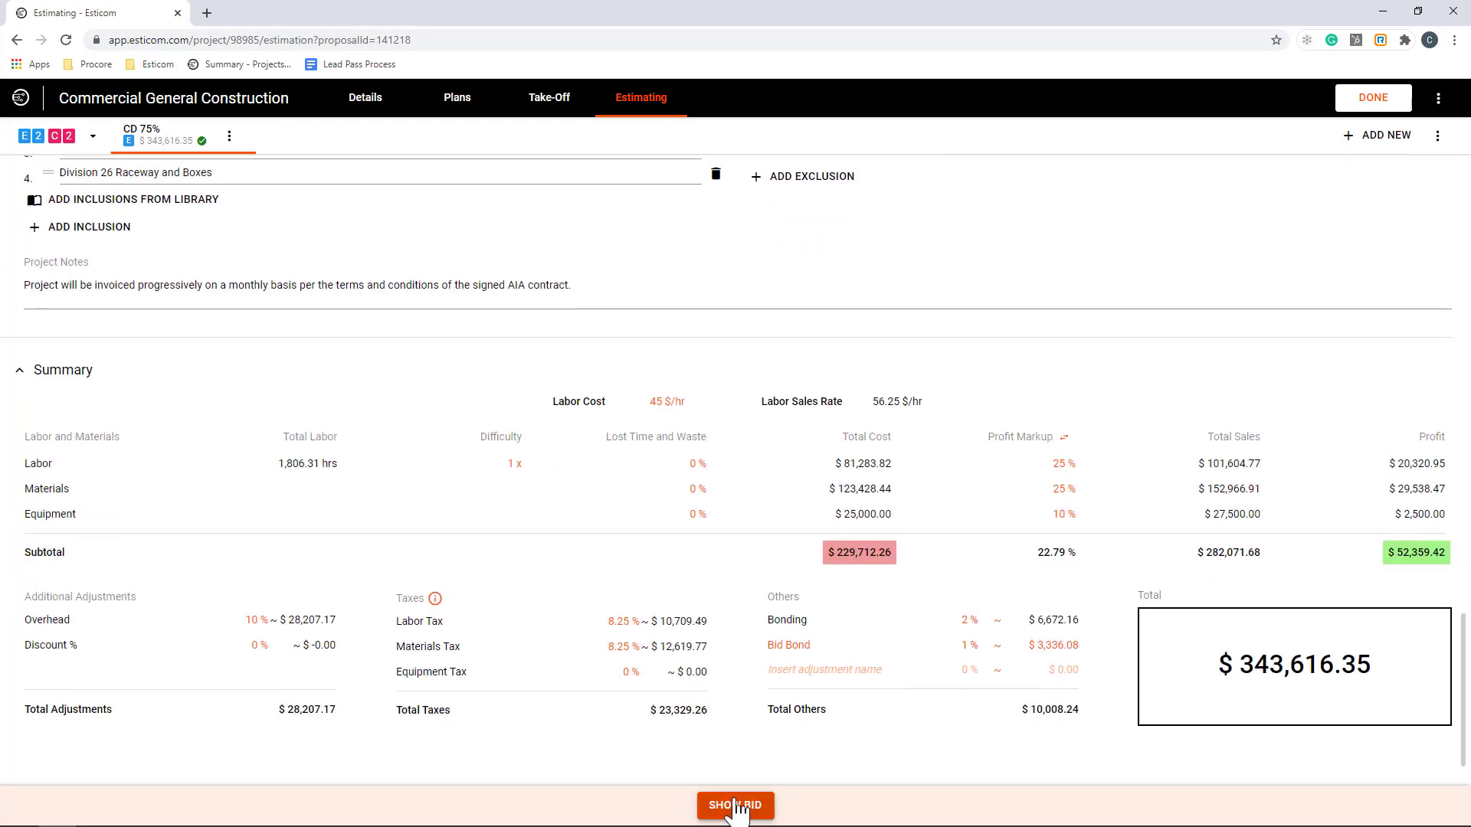
click(736, 805)
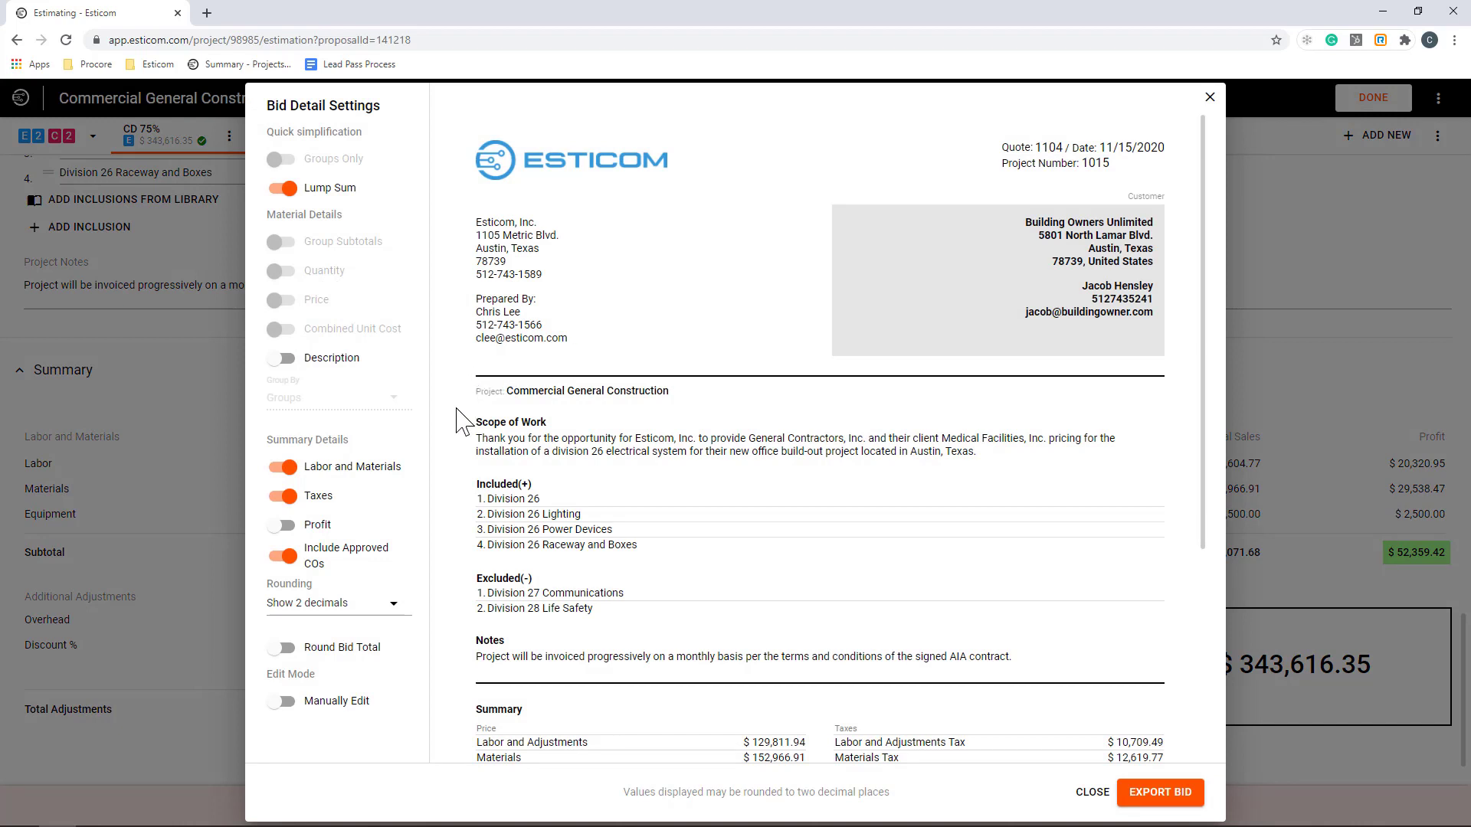
click(285, 188)
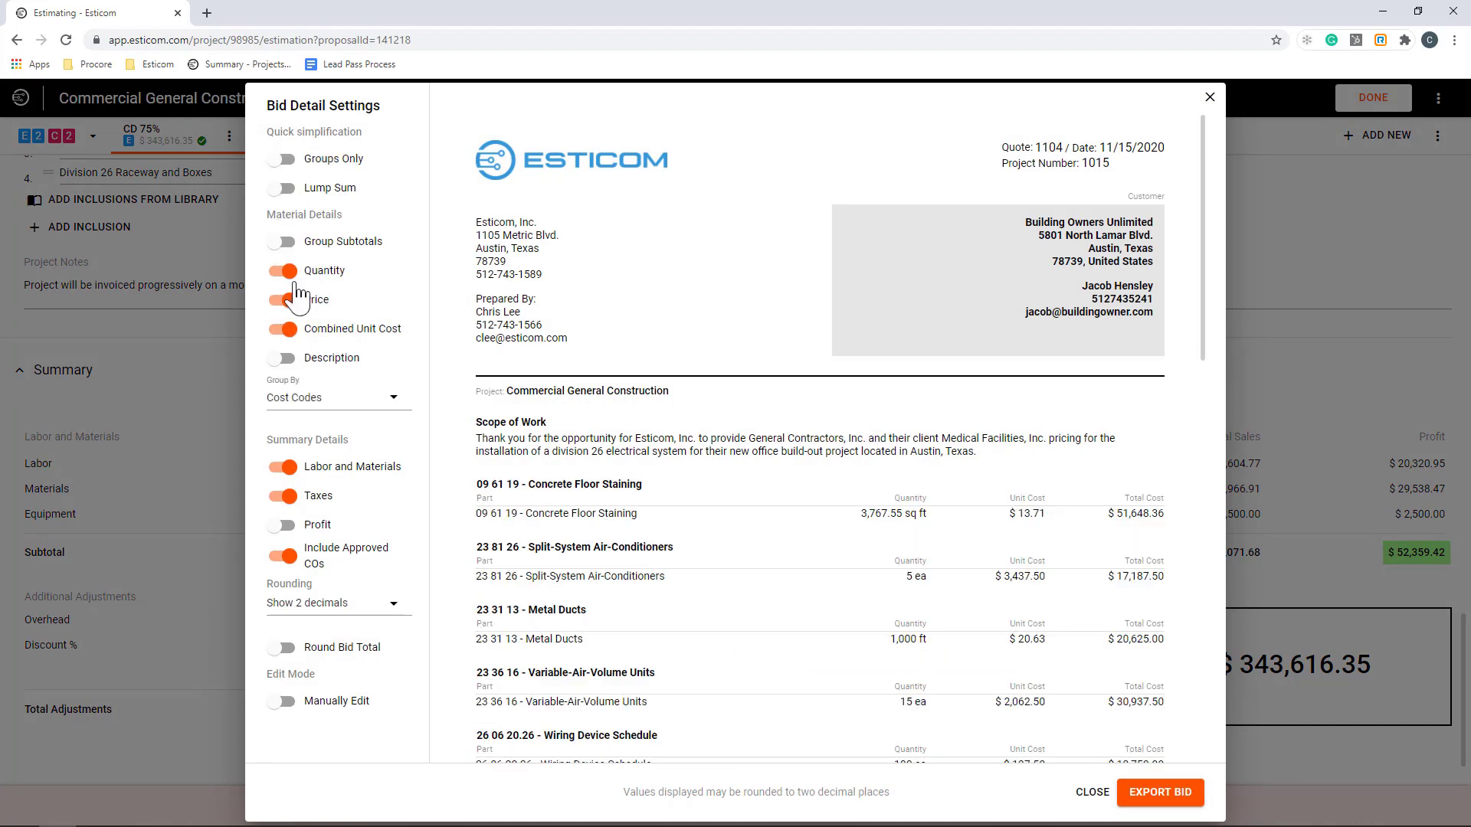
click(283, 188)
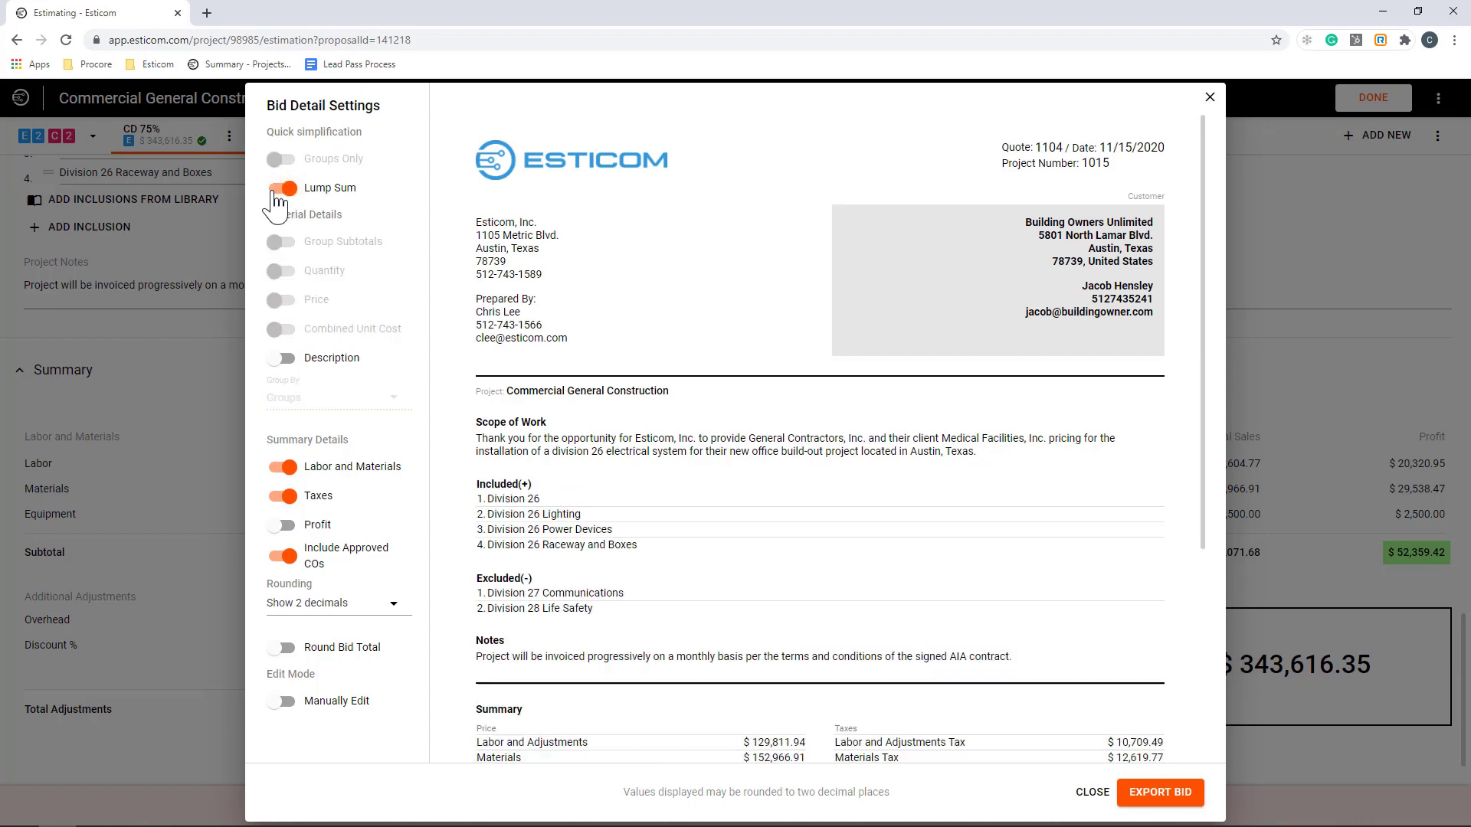
scroll(771, 368, down, 4)
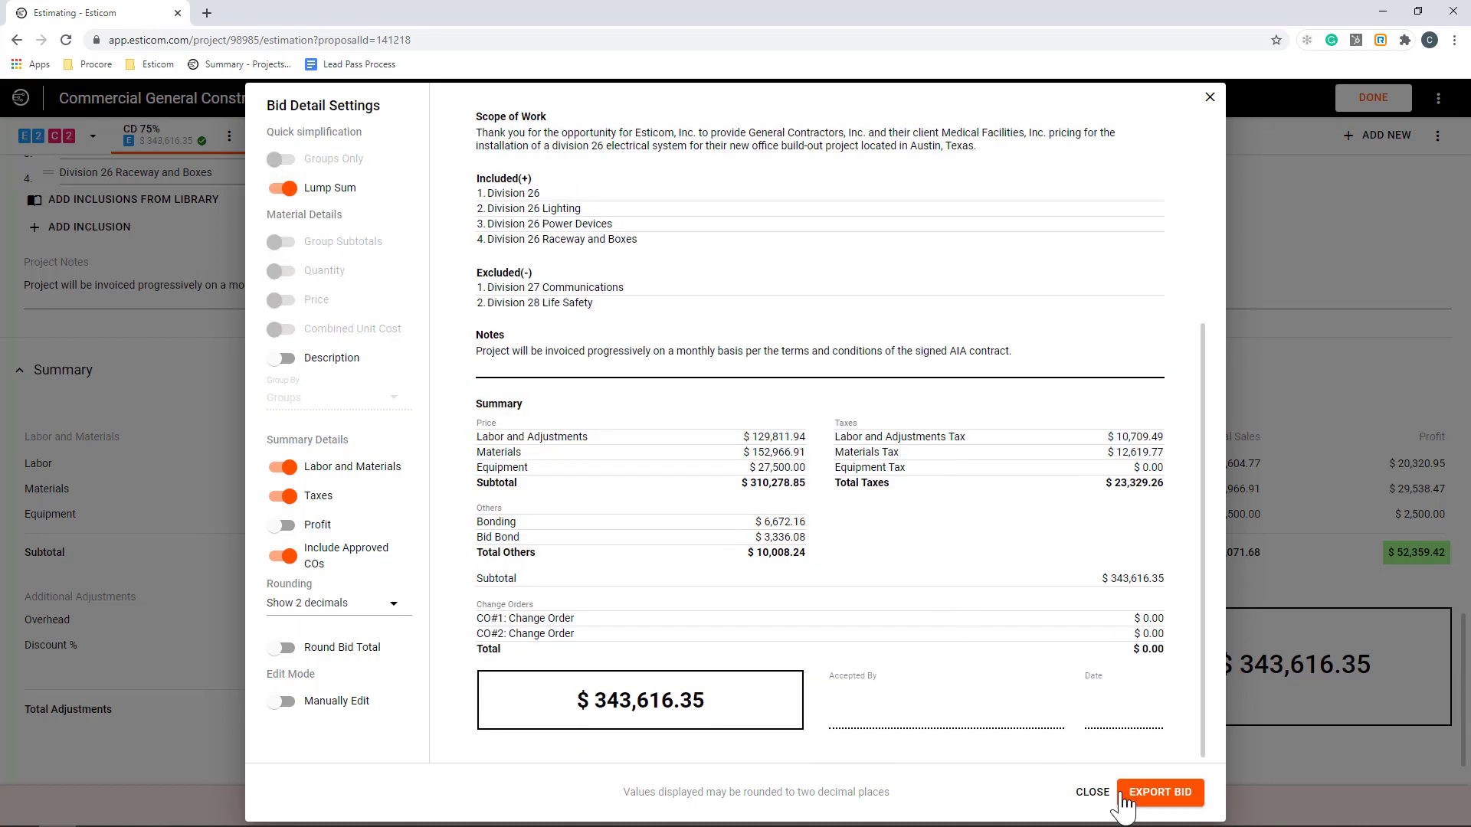
click(1155, 797)
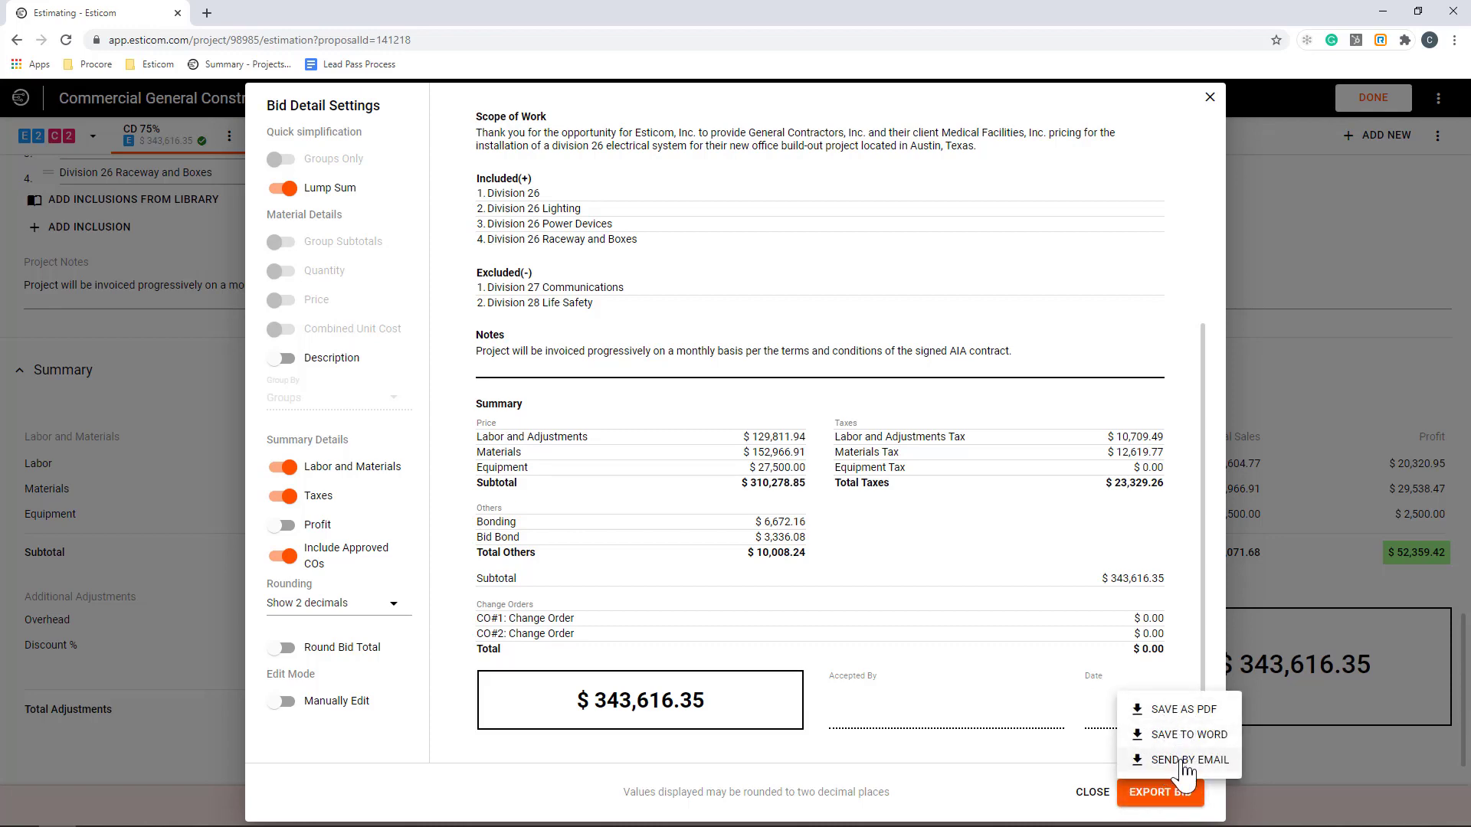
click(1184, 760)
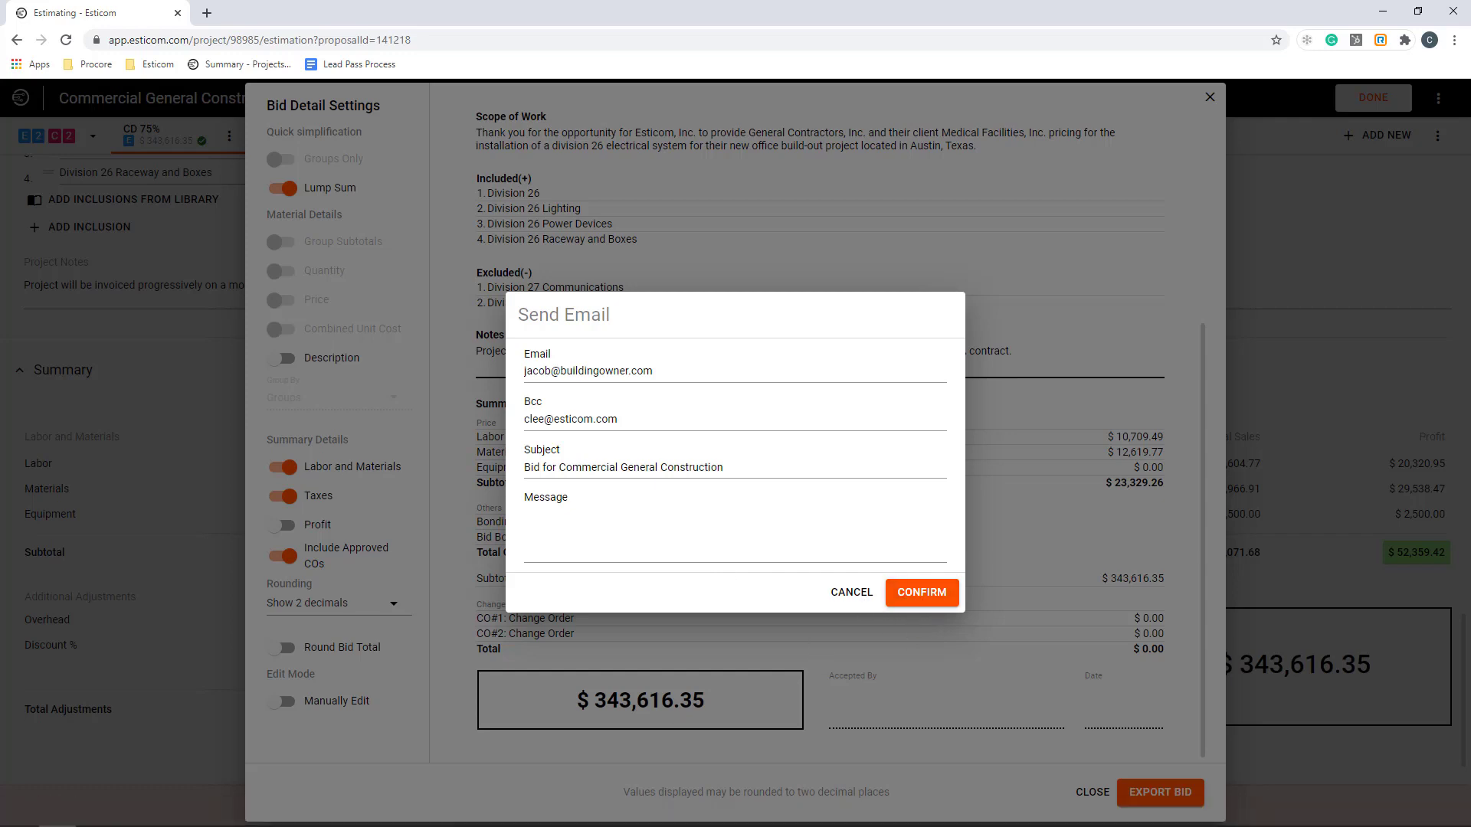
click(849, 595)
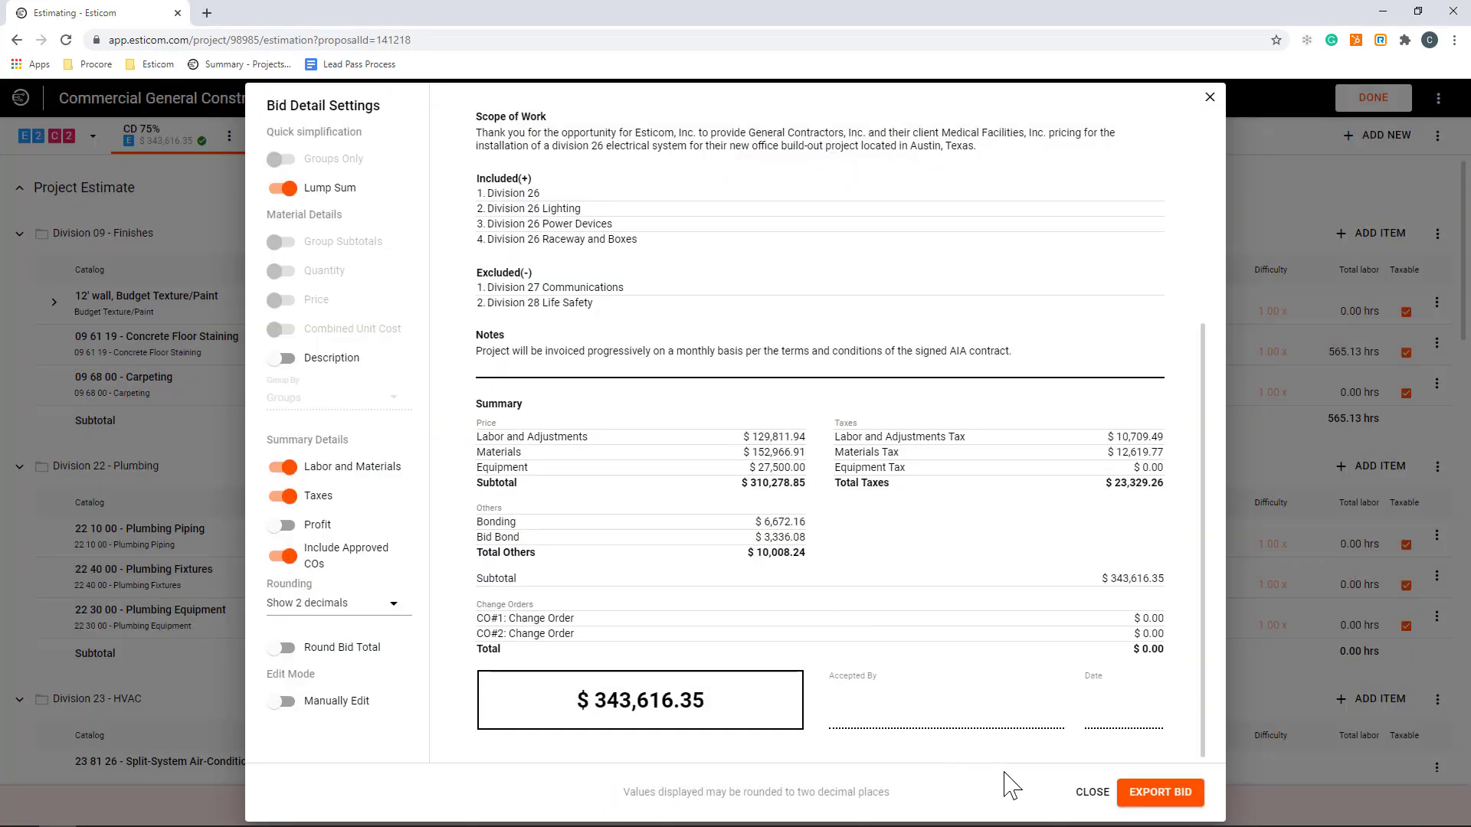
click(1090, 794)
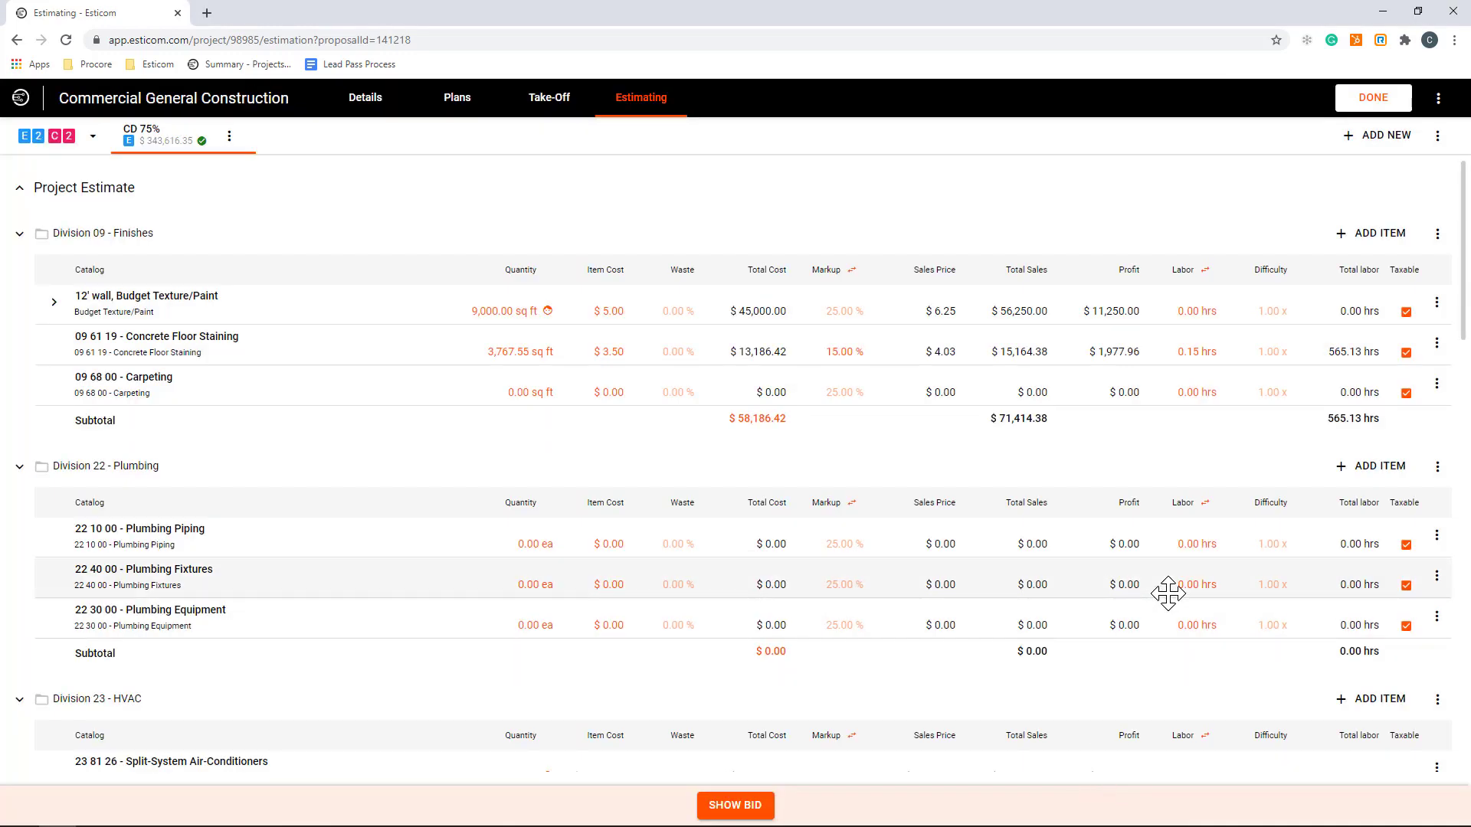
Export the primary estimate via Export Estimate to Procore Project, accepting the project lock.
click(1438, 136)
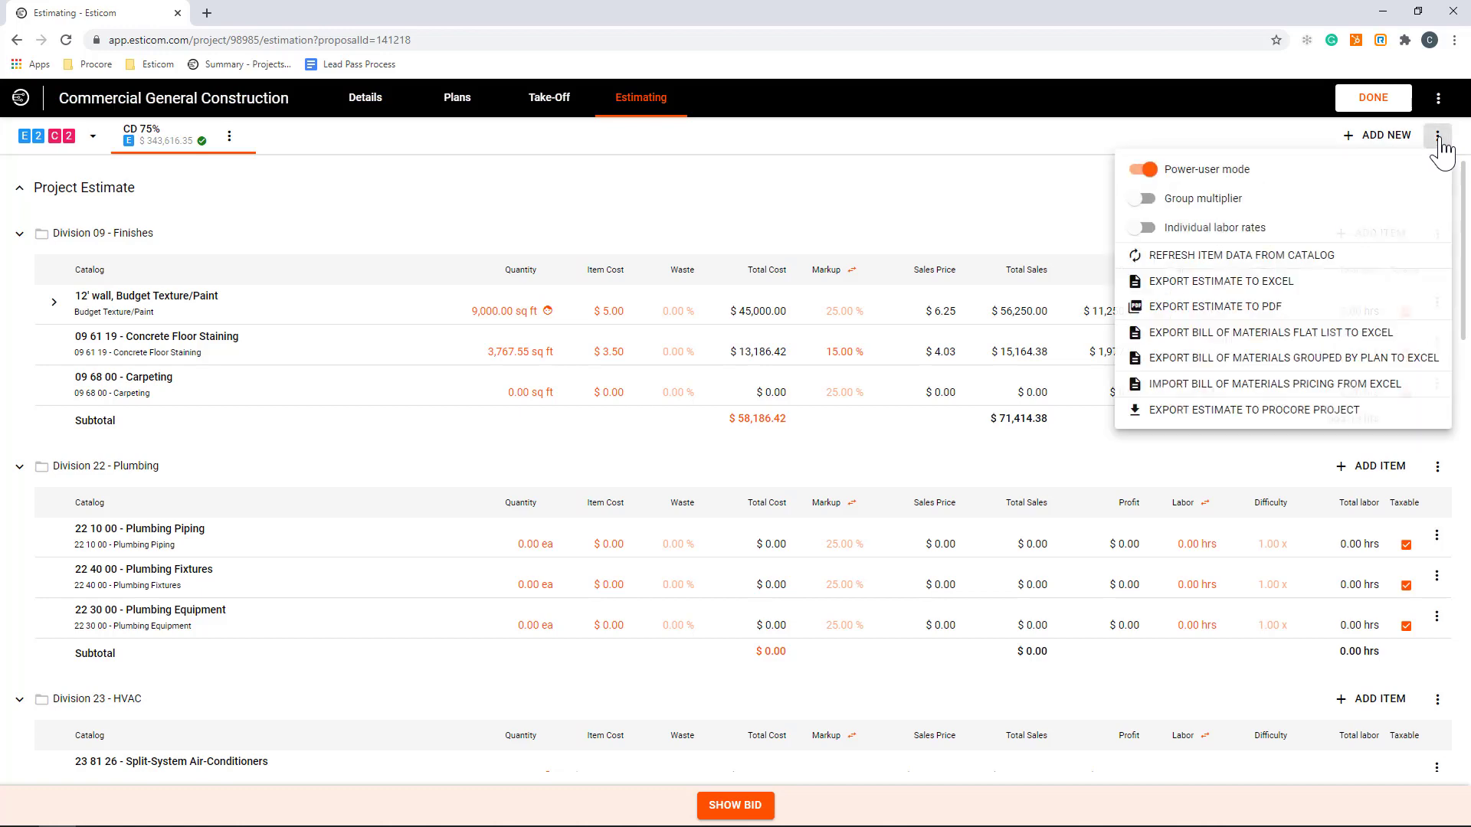
click(1265, 425)
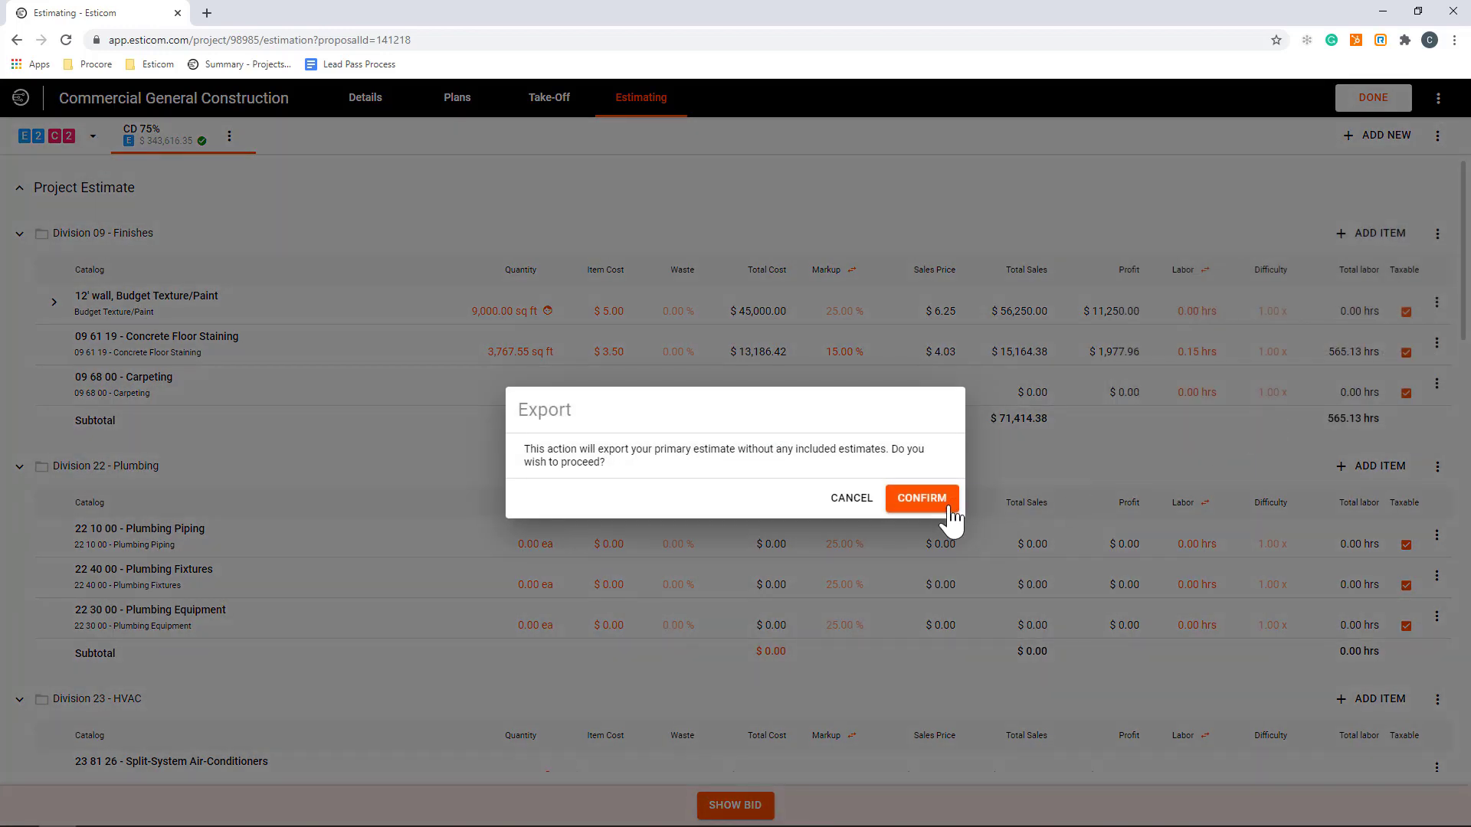
click(941, 507)
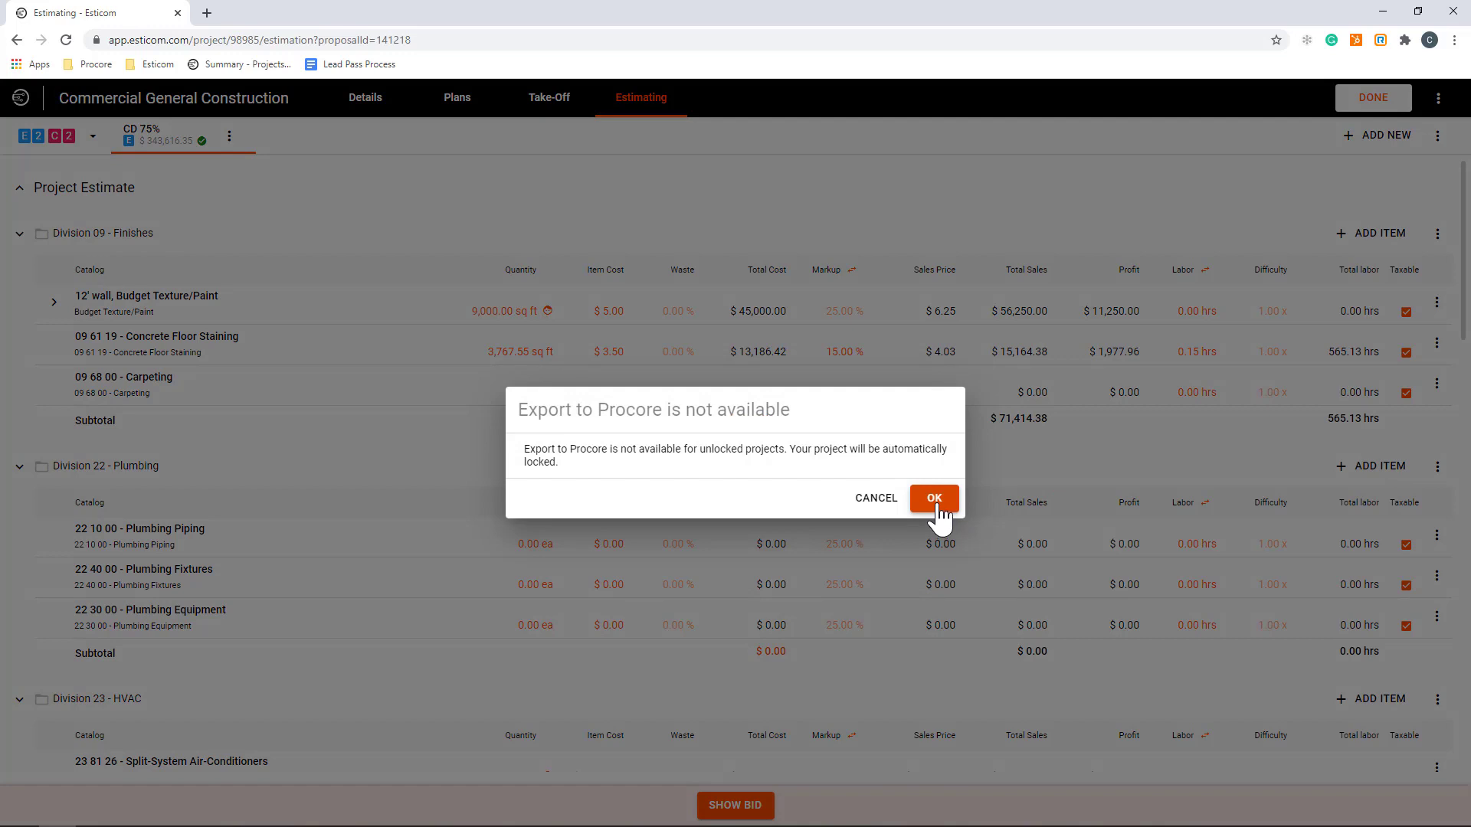
click(936, 499)
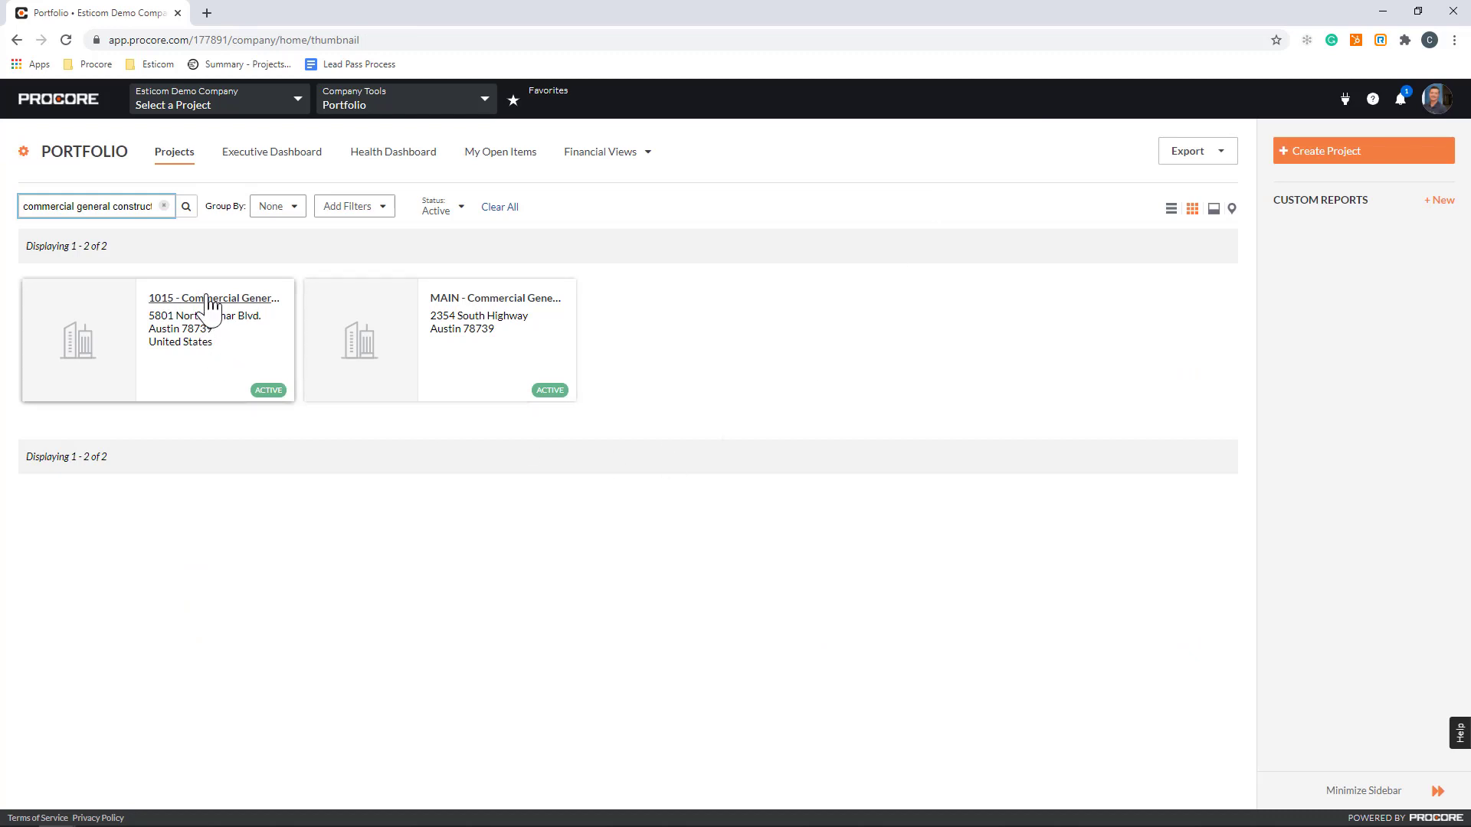
Open project 1015's Budget and scroll through the Esticom-imported cost-code lines totalling $815,720.34.
click(208, 299)
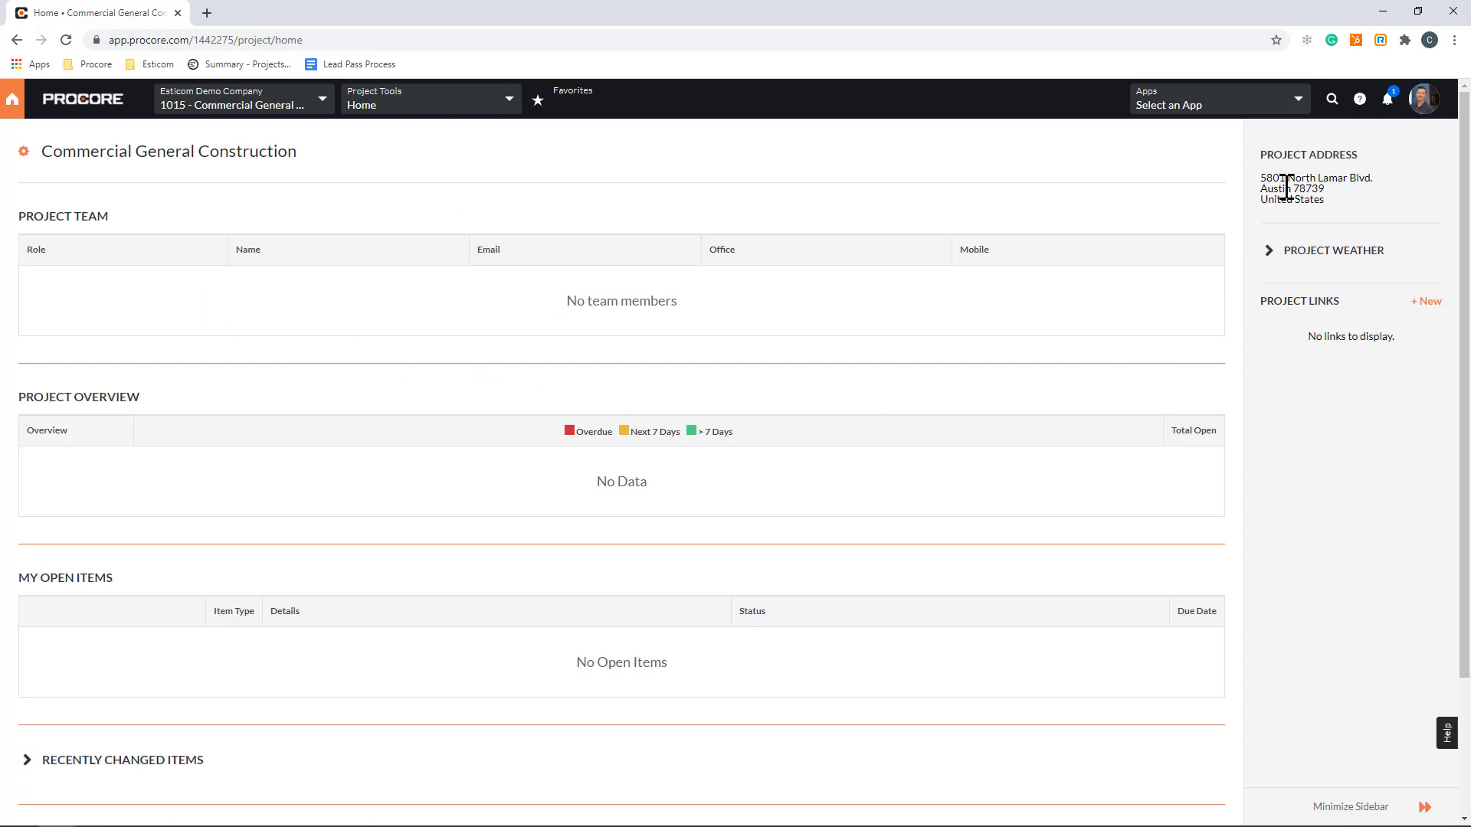
click(510, 104)
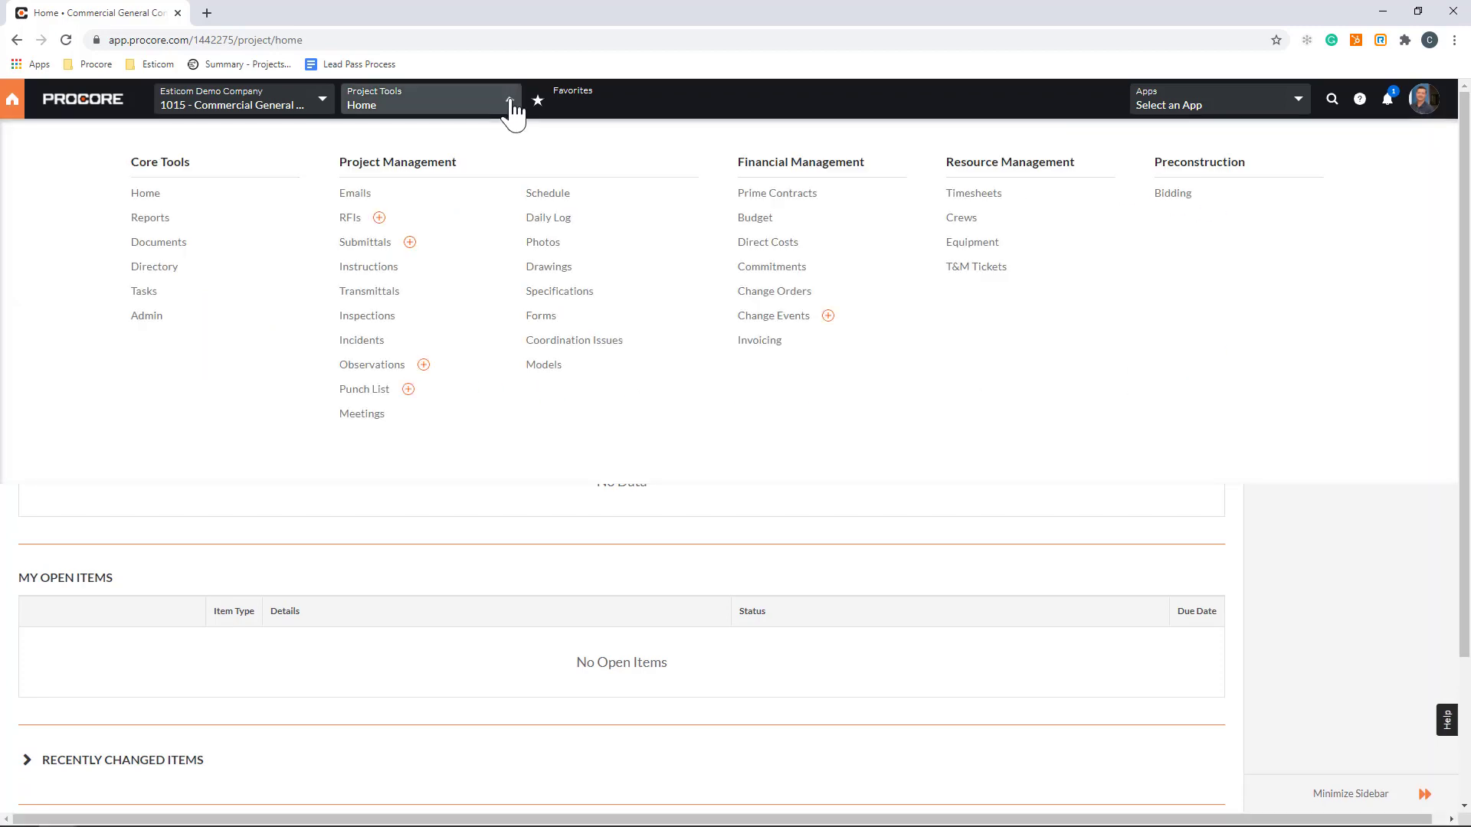
click(756, 222)
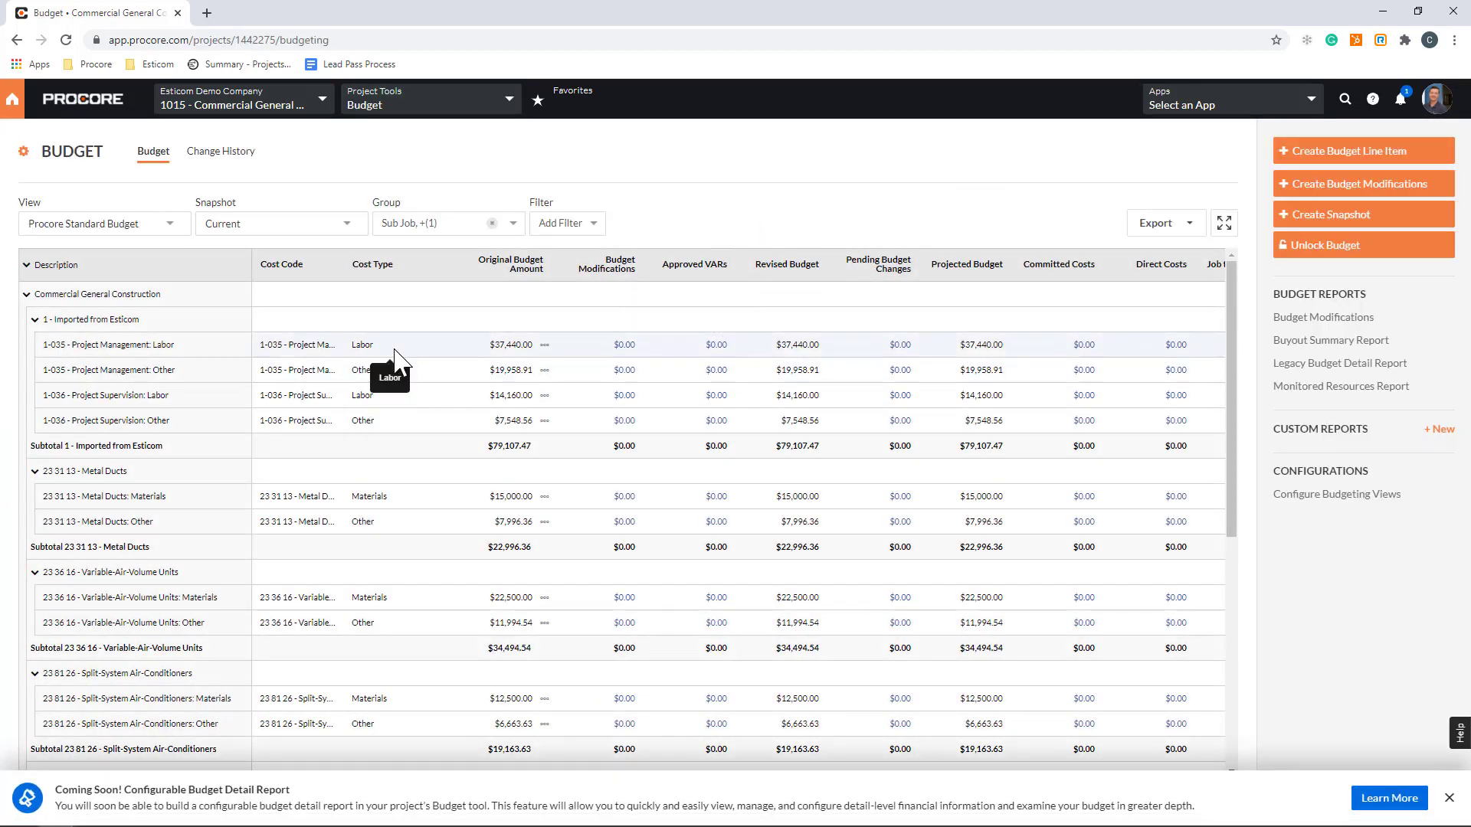
scroll(394, 354, down, 1)
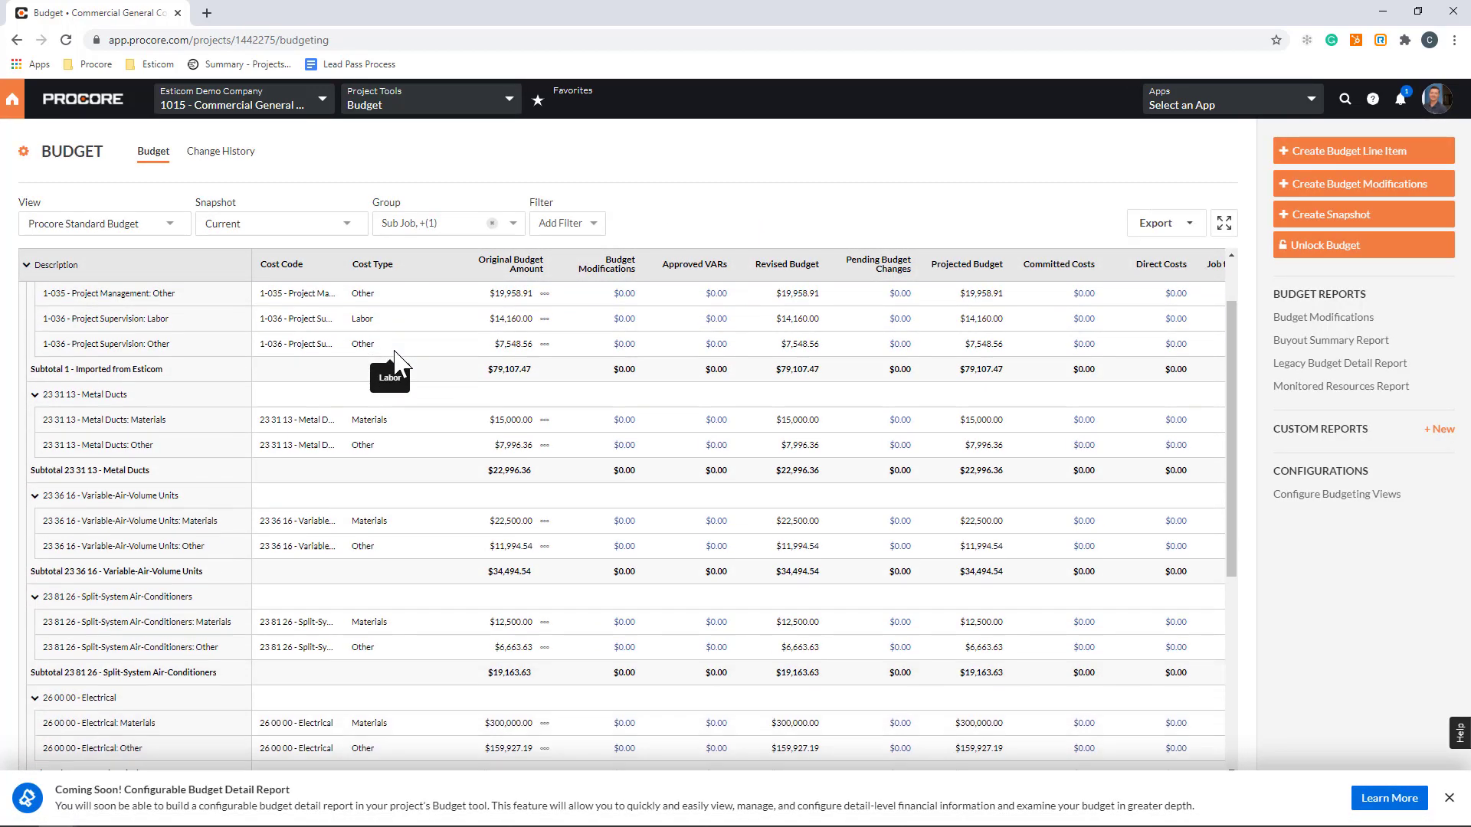
scroll(395, 354, up, 1)
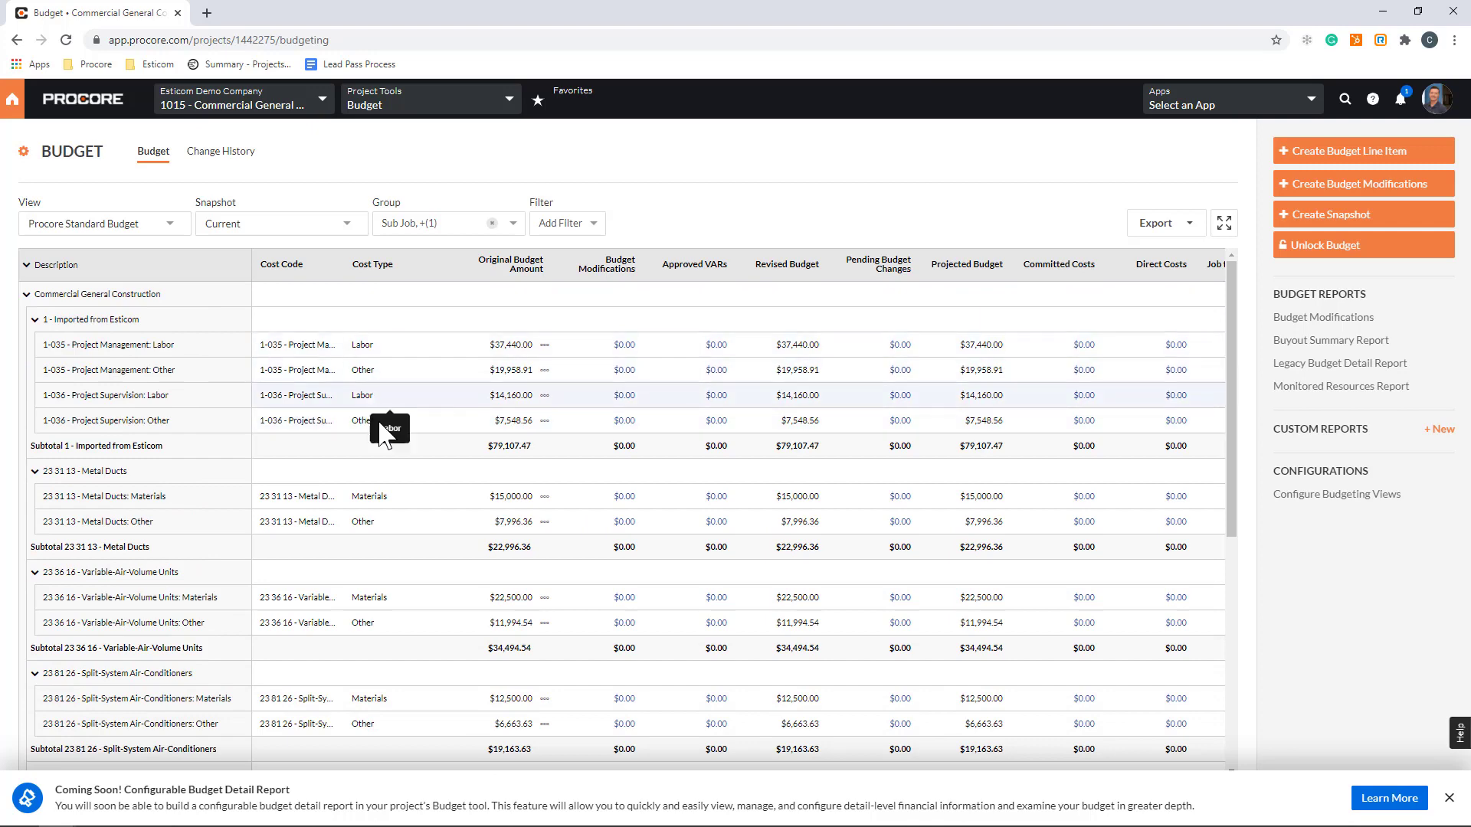
scroll(387, 567, down, 1)
scroll(391, 567, down, 5)
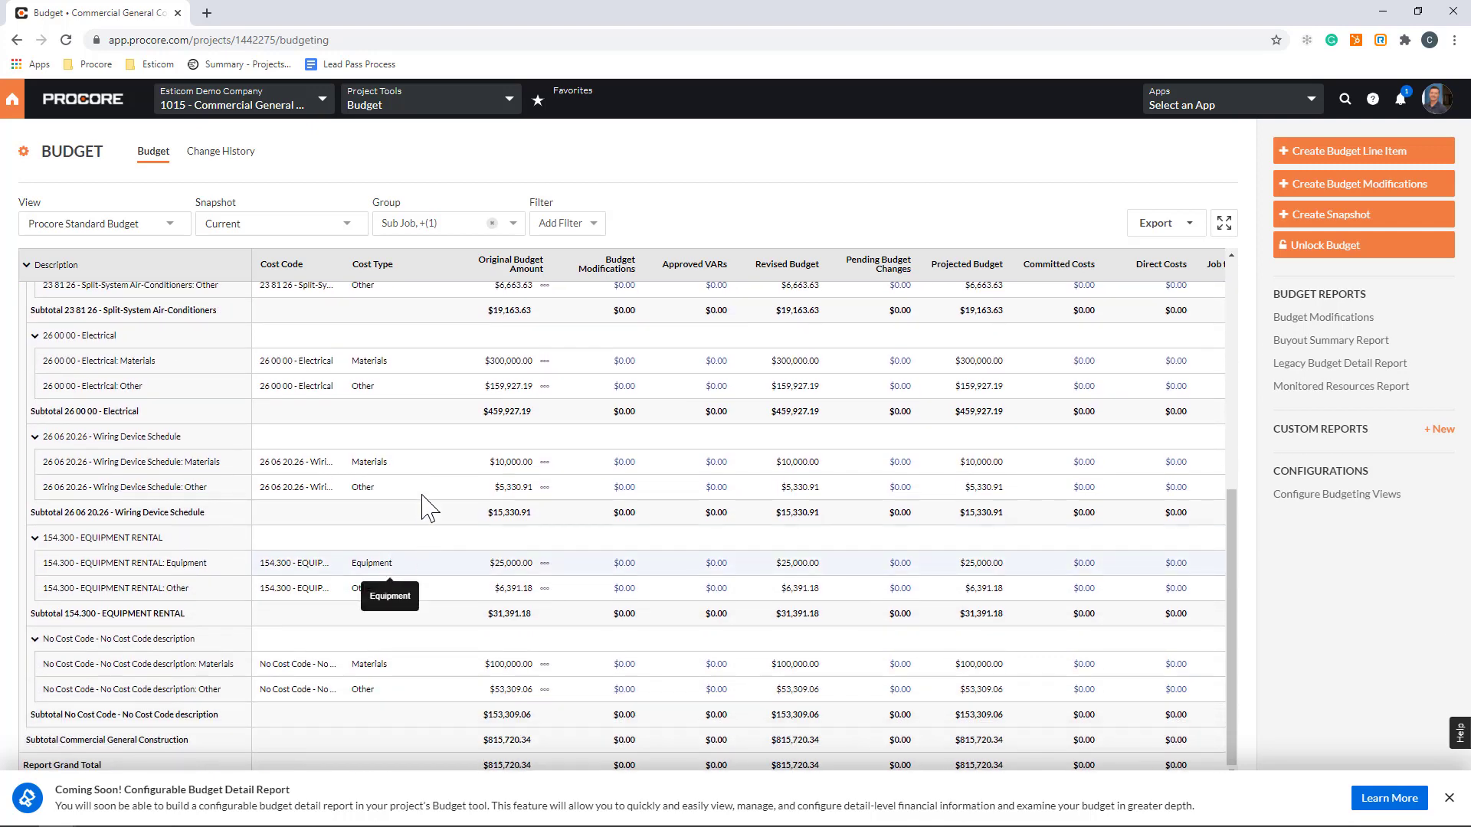
click(507, 102)
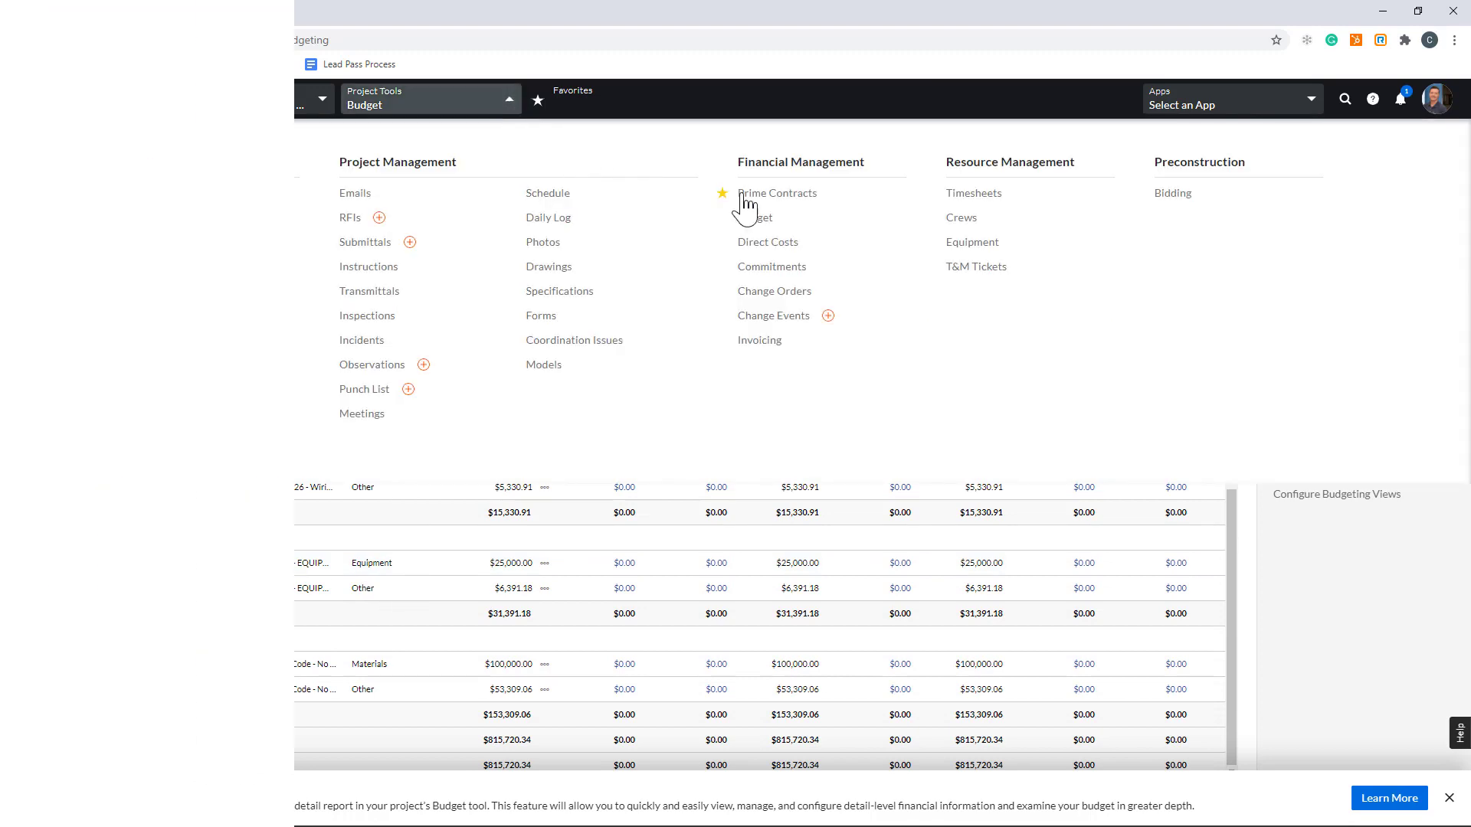